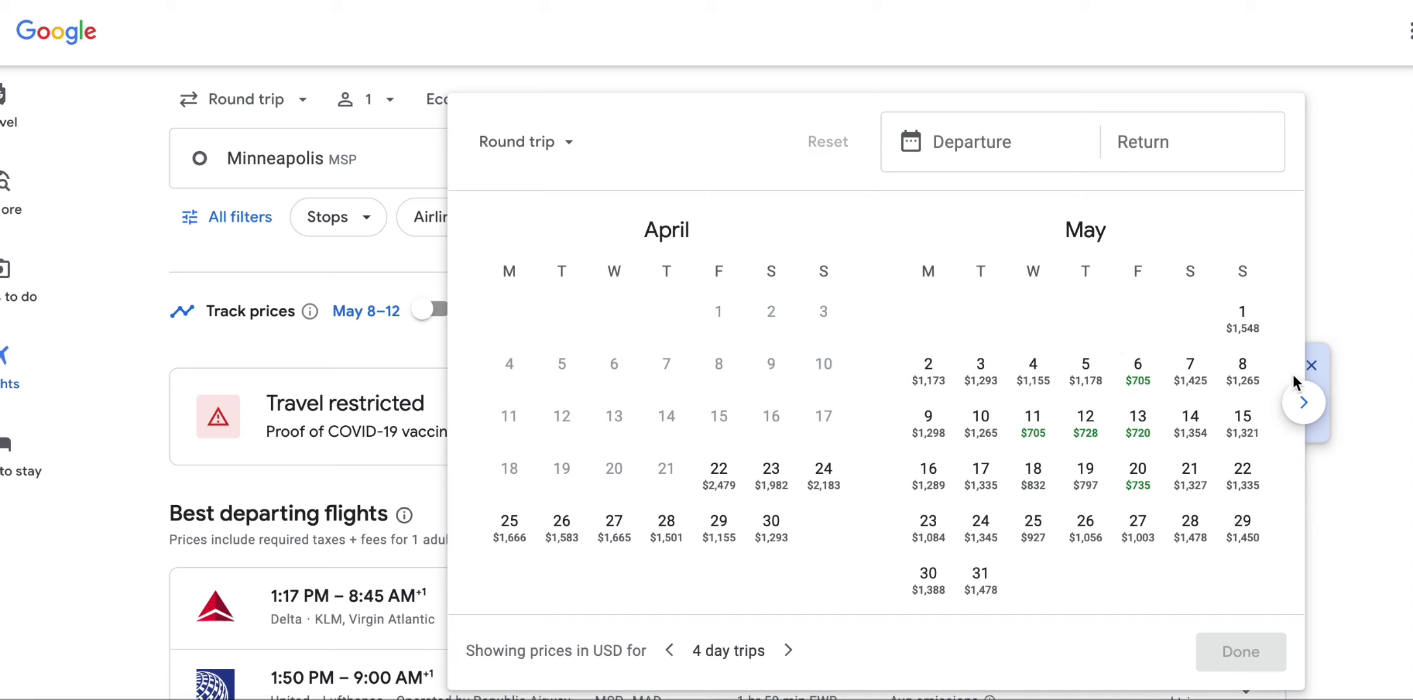
Browse the fare calendar for 4-day Minneapolis–Madrid round trips month by month through October, and close it.
{"action": "left_click", "coordinate": [1303, 402]}
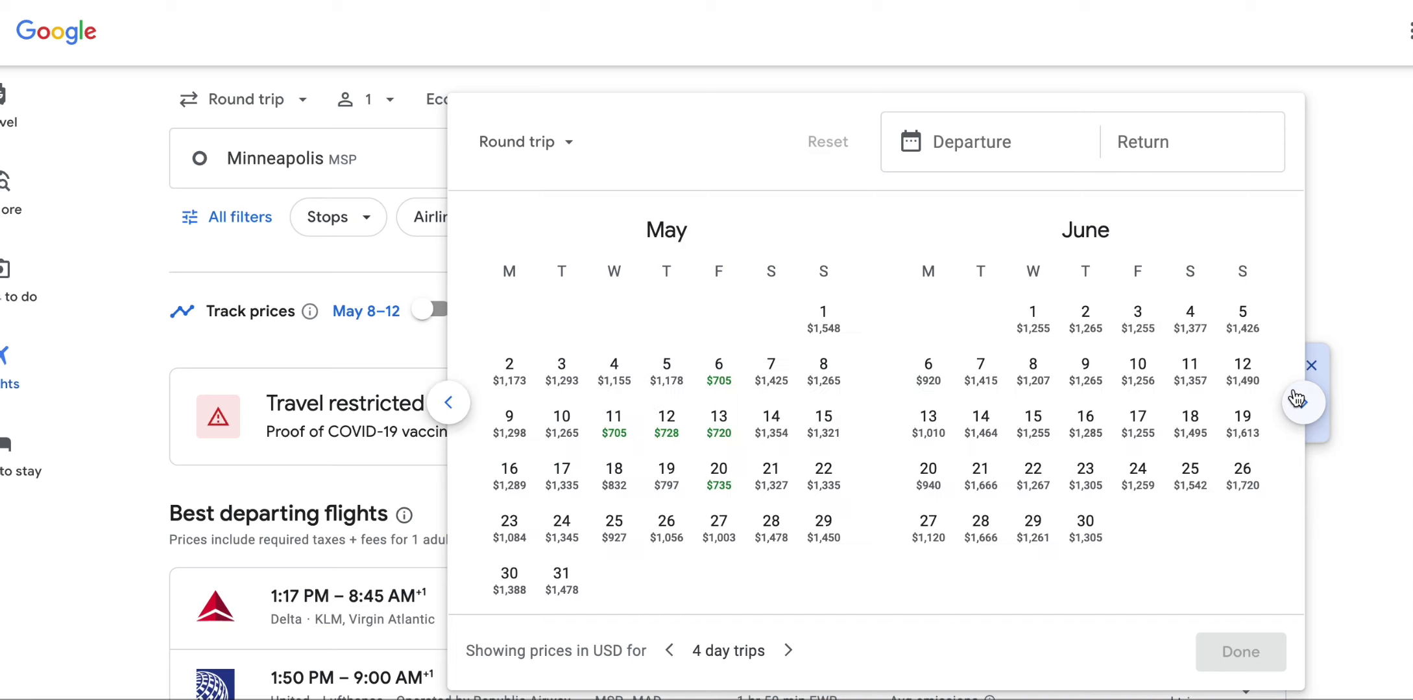
{"action": "left_click", "coordinate": [1299, 401]}
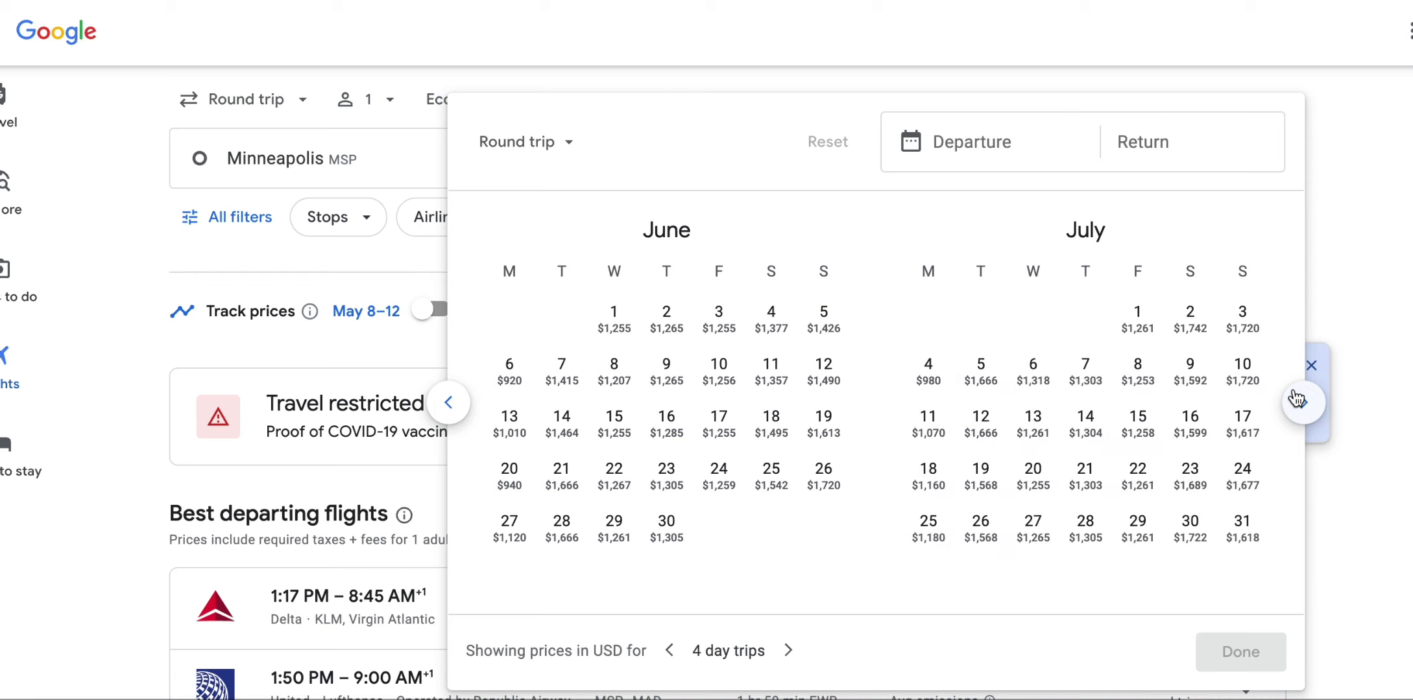
{"action": "left_click", "coordinate": [1299, 401]}
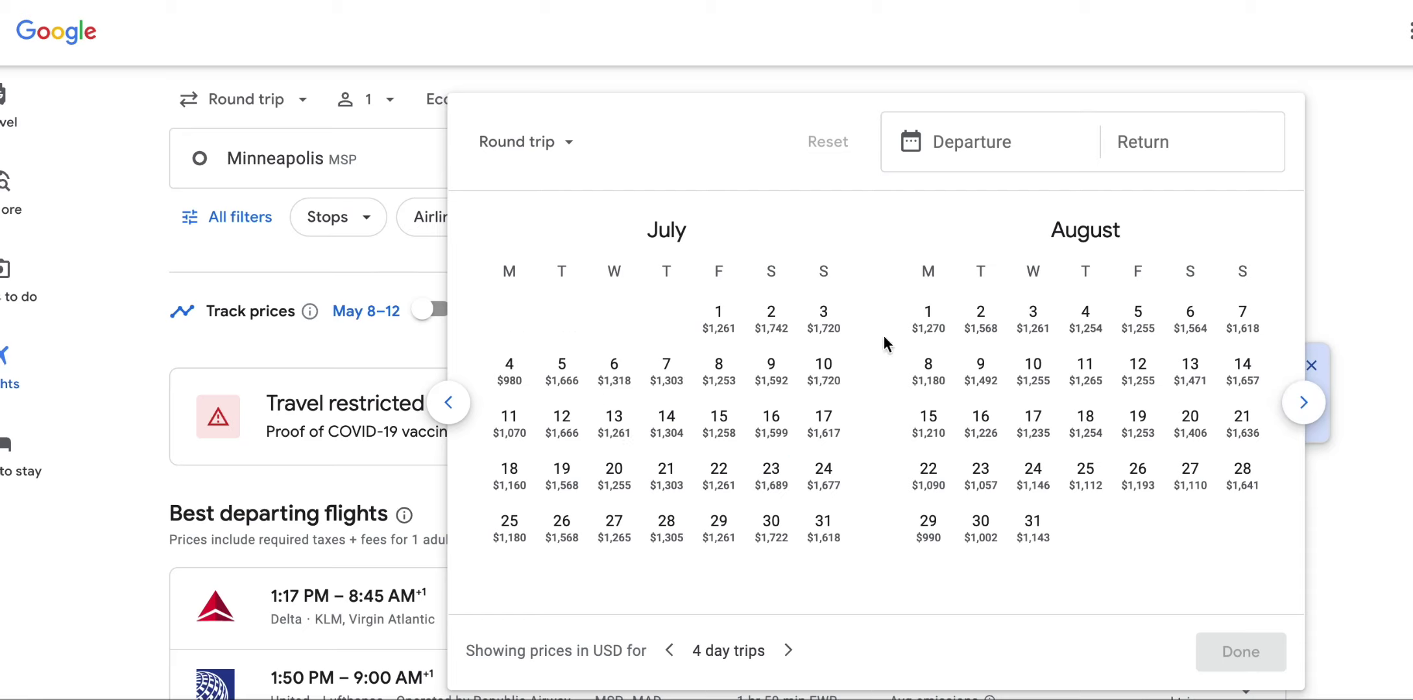
{"action": "left_click", "coordinate": [1302, 404]}
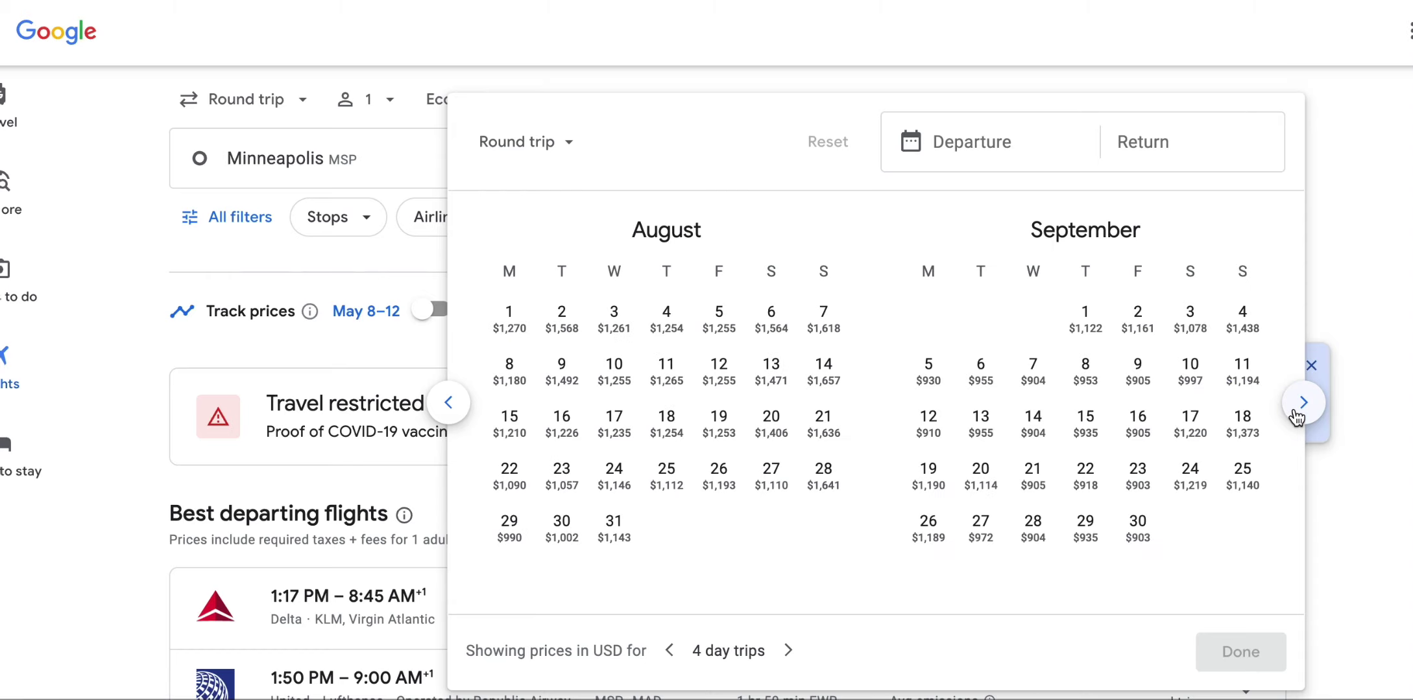
{"action": "left_click", "coordinate": [1296, 415]}
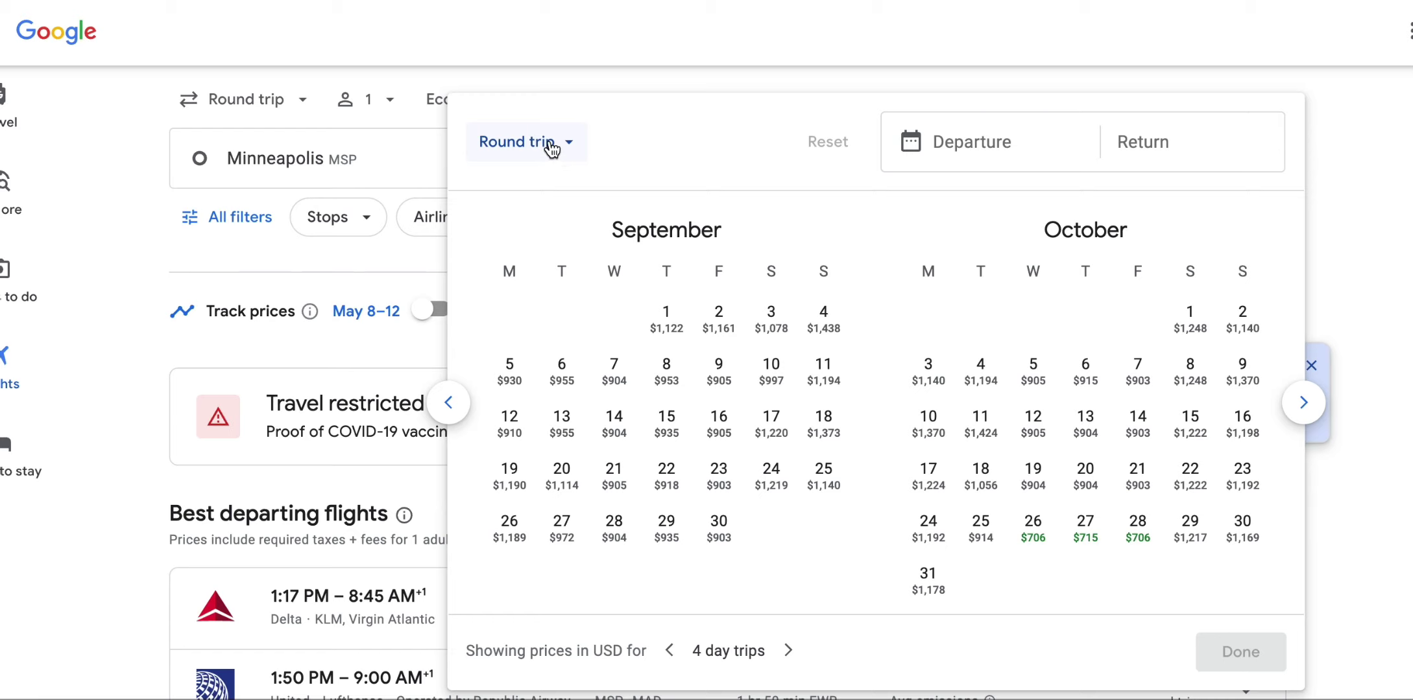
{"action": "left_click", "coordinate": [485, 49]}
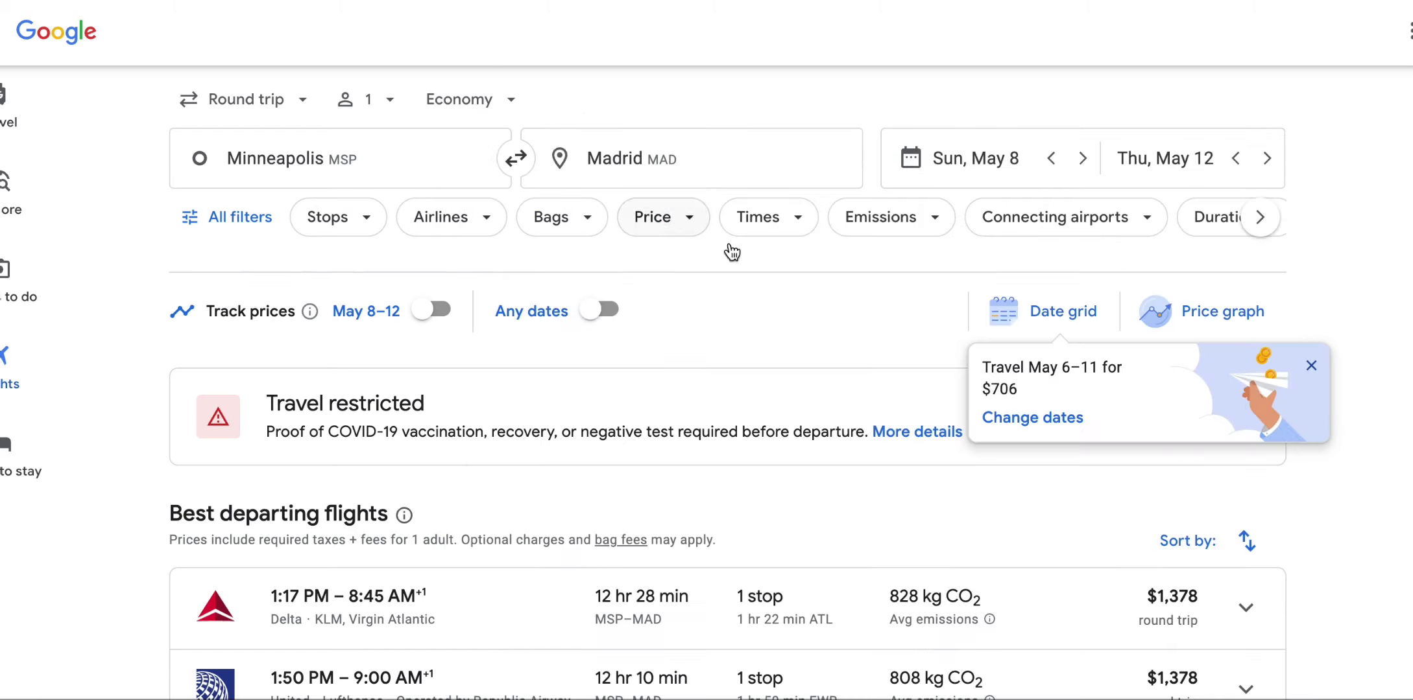
Load Google Flights afresh and switch to the Explore map for trips from Minneapolis.
{"action": "left_click", "coordinate": [674, 156]}
{"action": "key", "text": "super+l"}
{"action": "type", "text": "google fligh"}
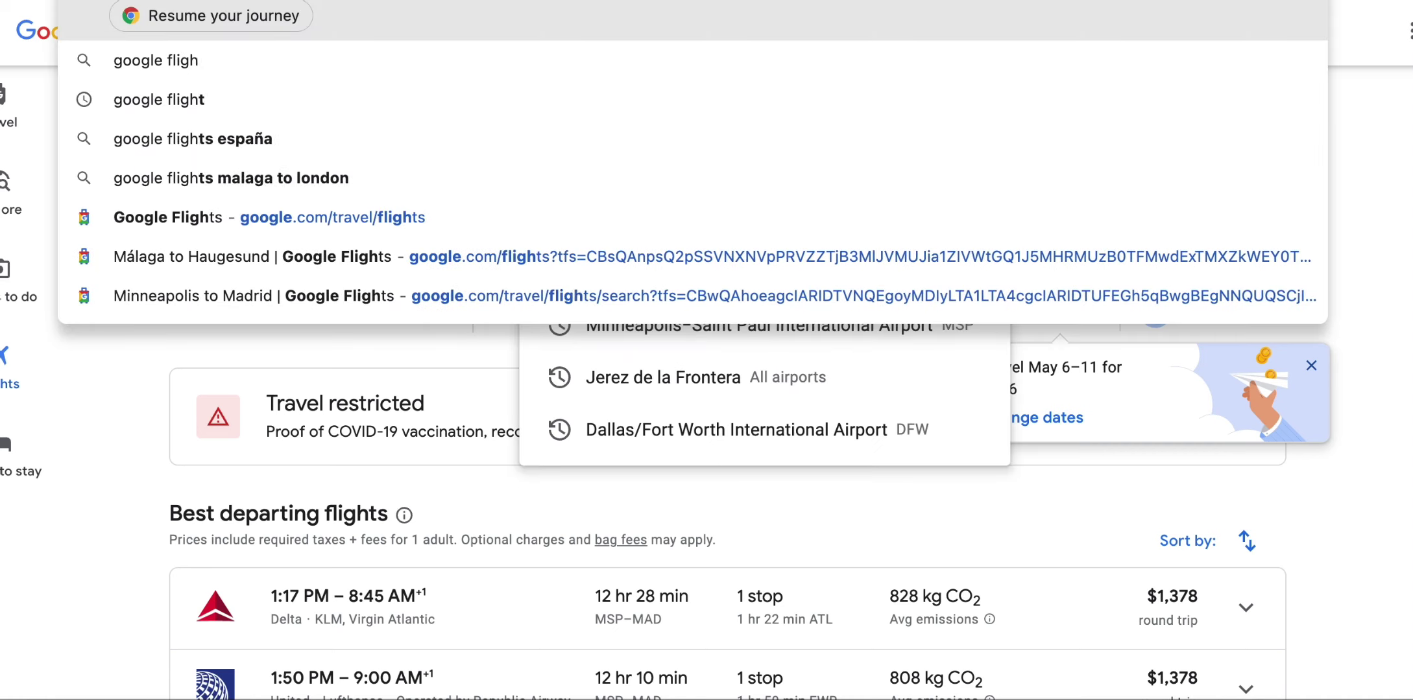
{"action": "type", "text": "ts"}
{"action": "key", "text": "Return"}
{"action": "left_click", "coordinate": [194, 246]}
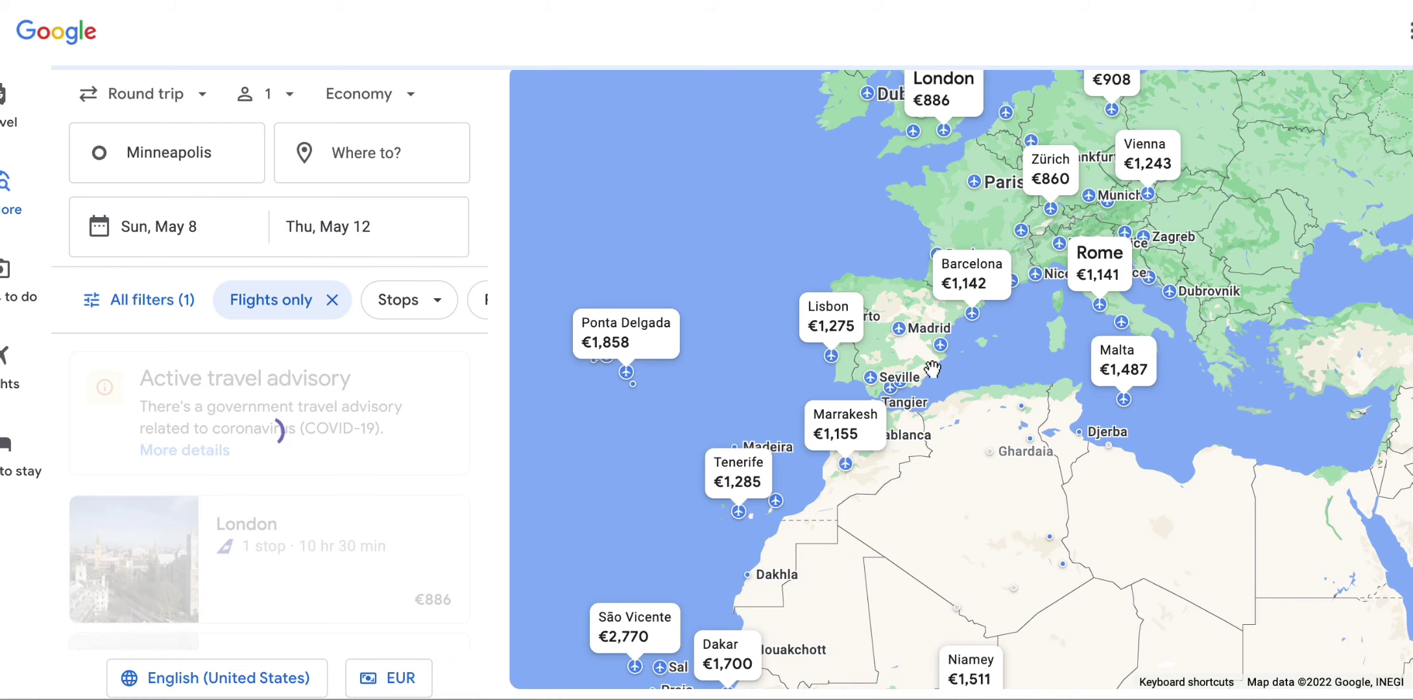
Find southern Spain on the Explore map and open the flight results for Málaga.
{"action": "scroll", "coordinate": [932, 369], "scroll_direction": "down", "scroll_amount": 3}
{"action": "scroll", "coordinate": [927, 370], "scroll_direction": "up", "scroll_amount": 7}
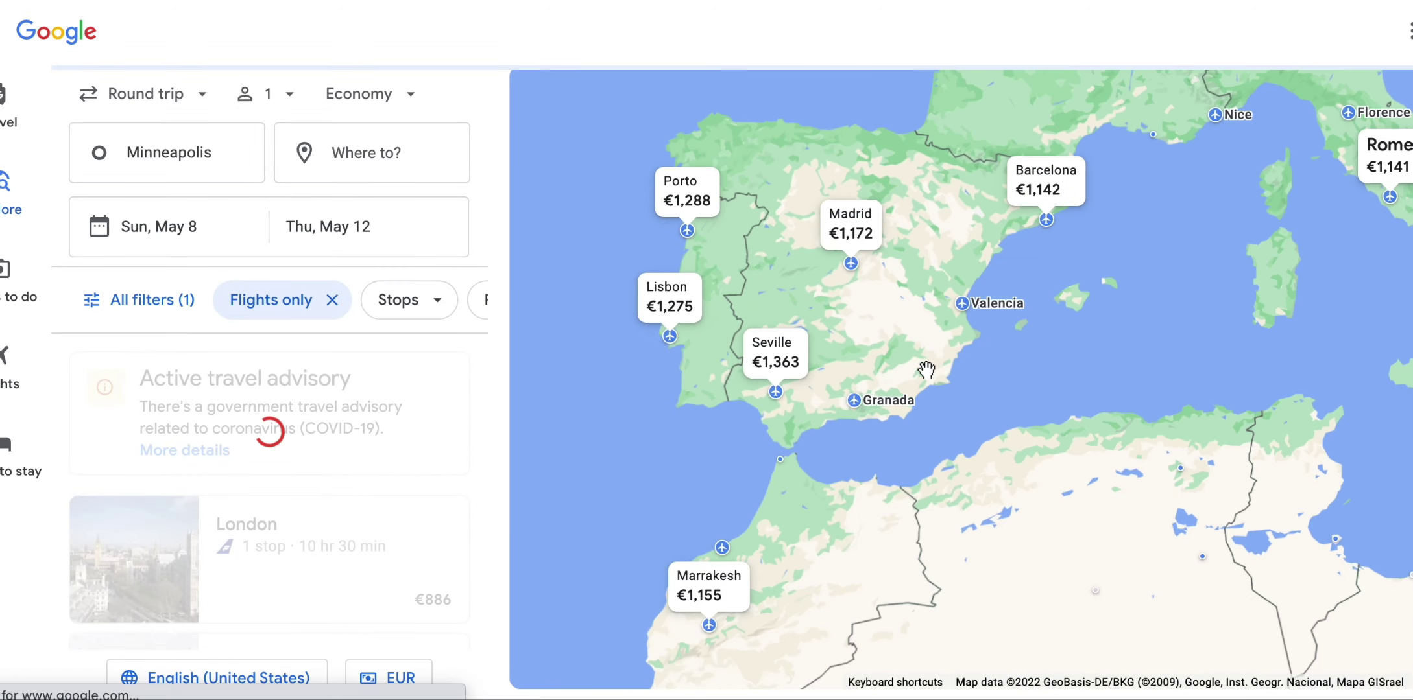
{"action": "scroll", "coordinate": [926, 370], "scroll_direction": "up", "scroll_amount": 2}
{"action": "left_click_drag", "start_coordinate": [1011, 398], "coordinate": [1068, 510]}
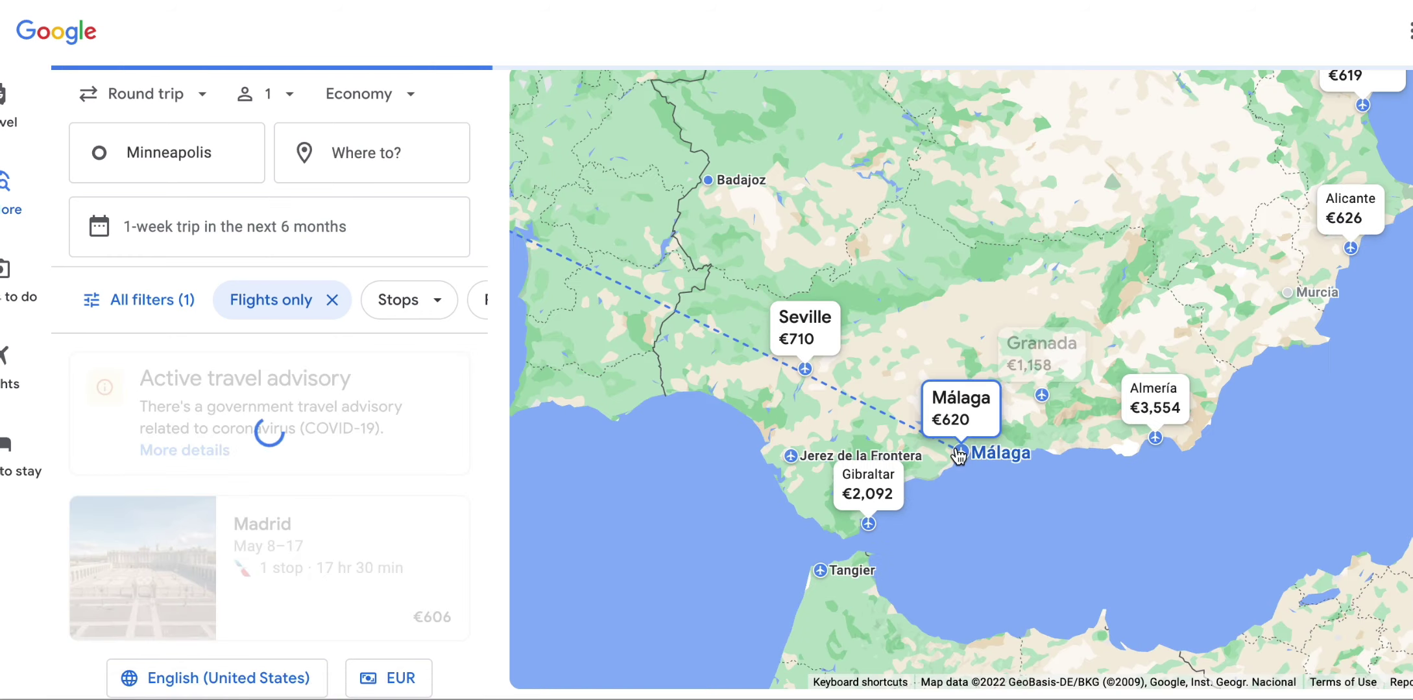
{"action": "scroll", "coordinate": [958, 456], "scroll_direction": "up", "scroll_amount": 2}
{"action": "left_click_drag", "start_coordinate": [974, 483], "coordinate": [1013, 481]}
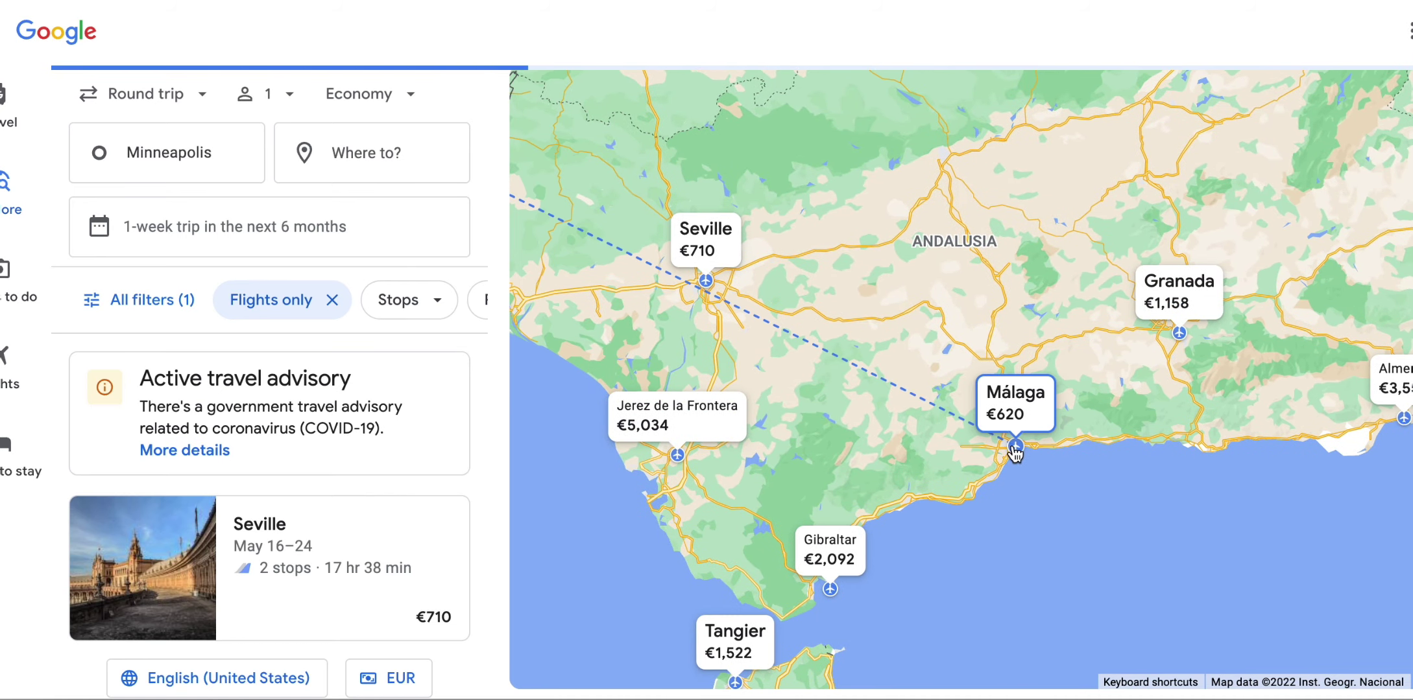
{"action": "left_click", "coordinate": [1015, 447]}
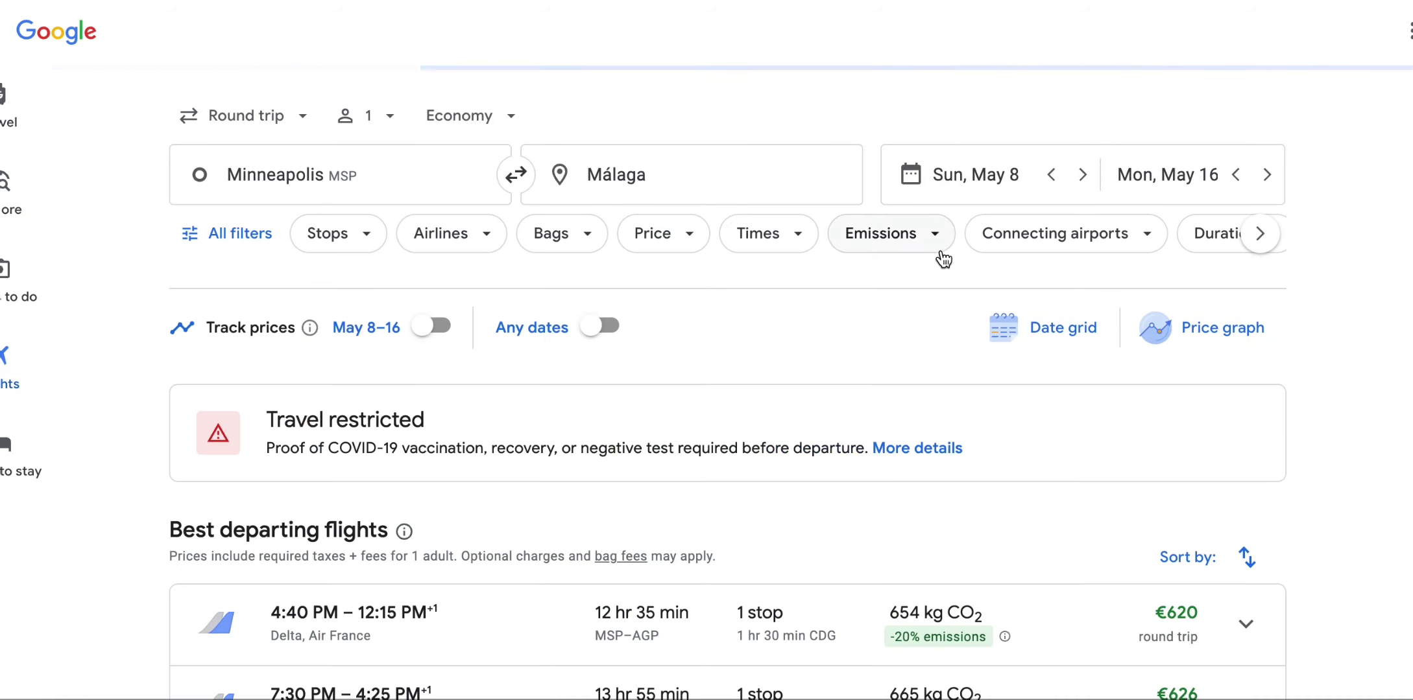
Review the best departing flights to Málaga and select the 4:40 PM Delta and Air France itinerary.
{"action": "scroll", "coordinate": [933, 483], "scroll_direction": "down", "scroll_amount": 1}
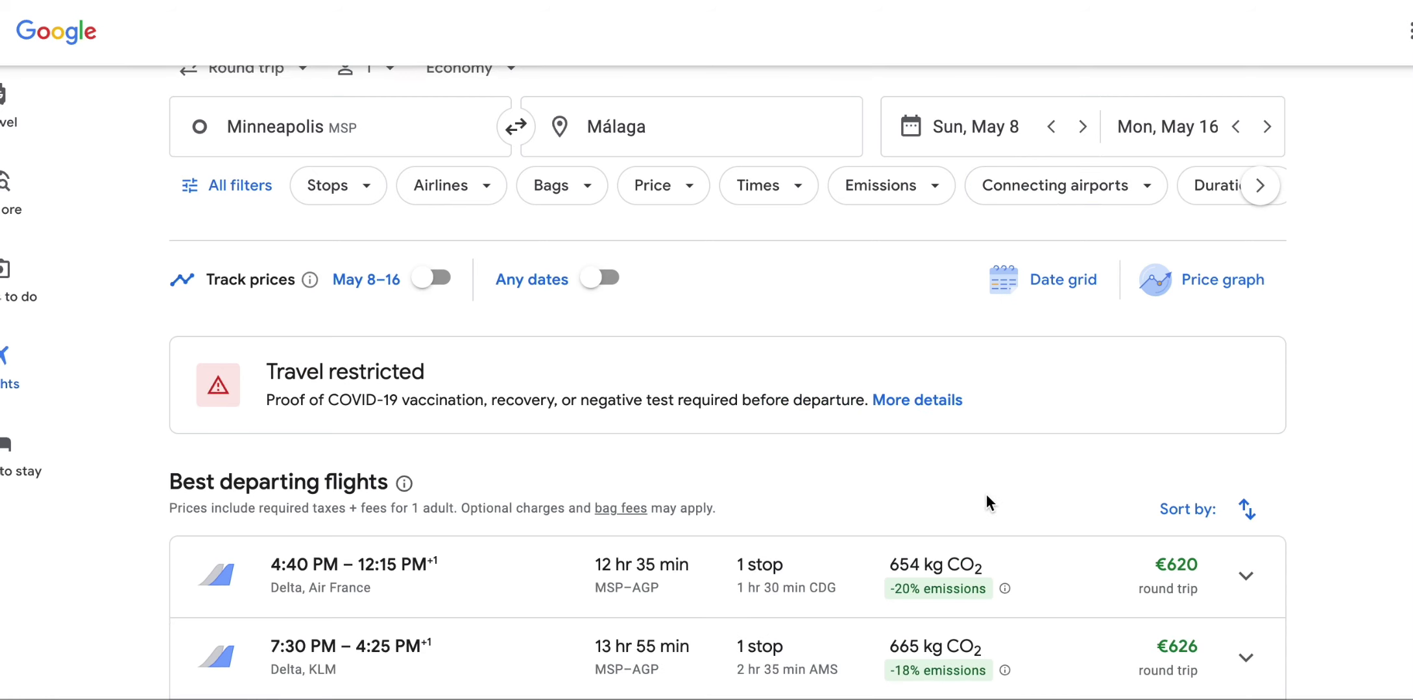
{"action": "scroll", "coordinate": [984, 499], "scroll_direction": "down", "scroll_amount": 1}
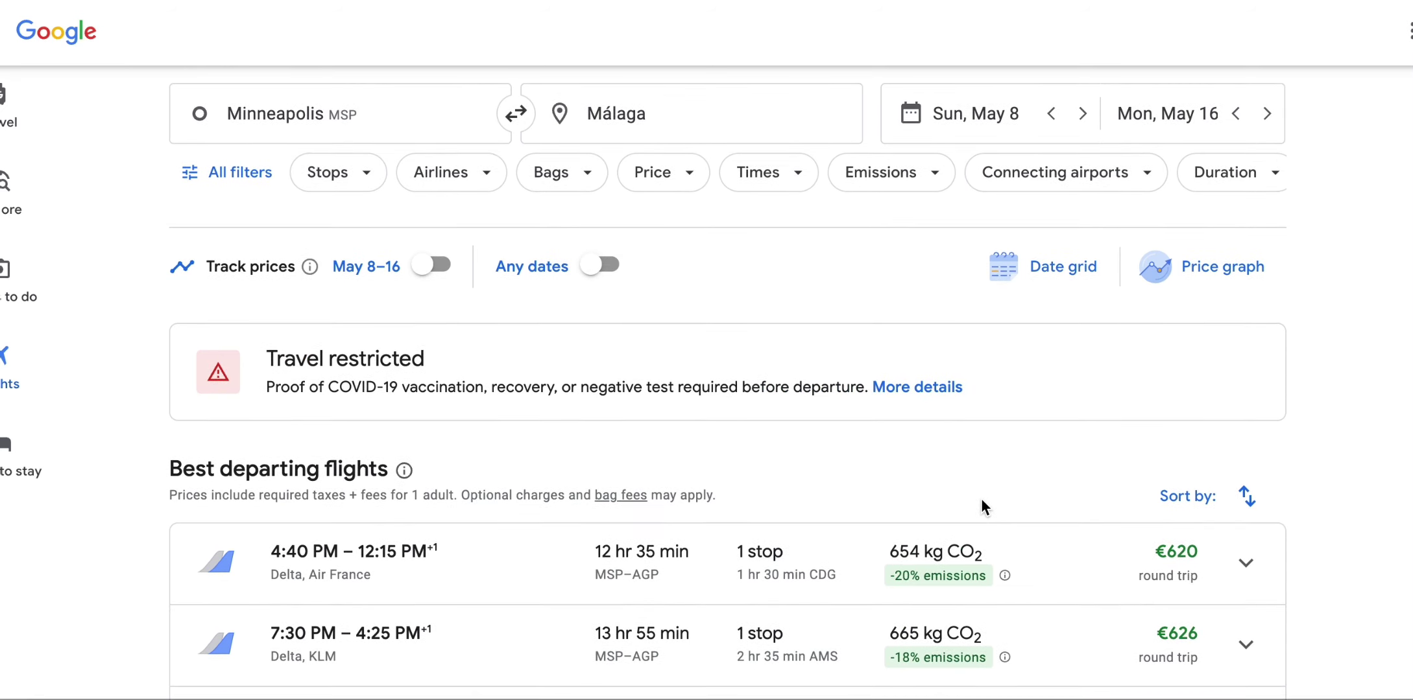
{"action": "scroll", "coordinate": [981, 497], "scroll_direction": "up", "scroll_amount": 1}
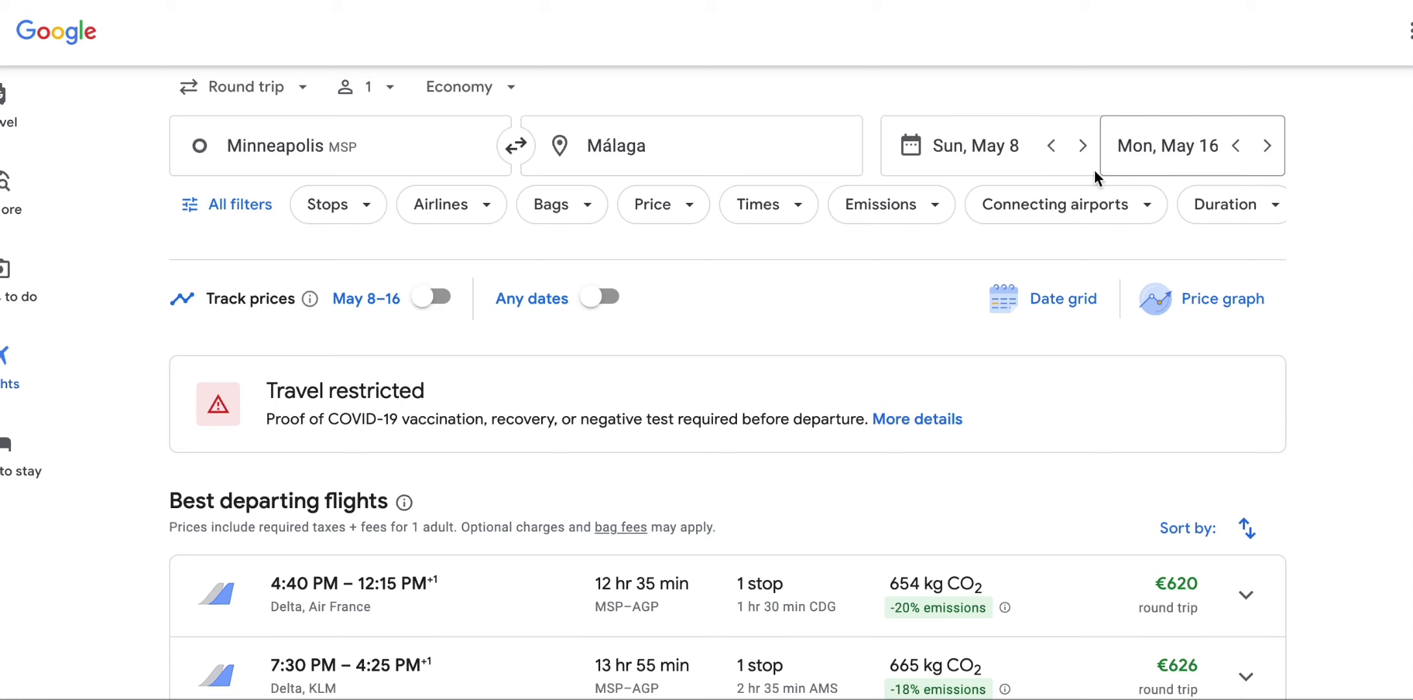
{"action": "scroll", "coordinate": [965, 415], "scroll_direction": "down", "scroll_amount": 3}
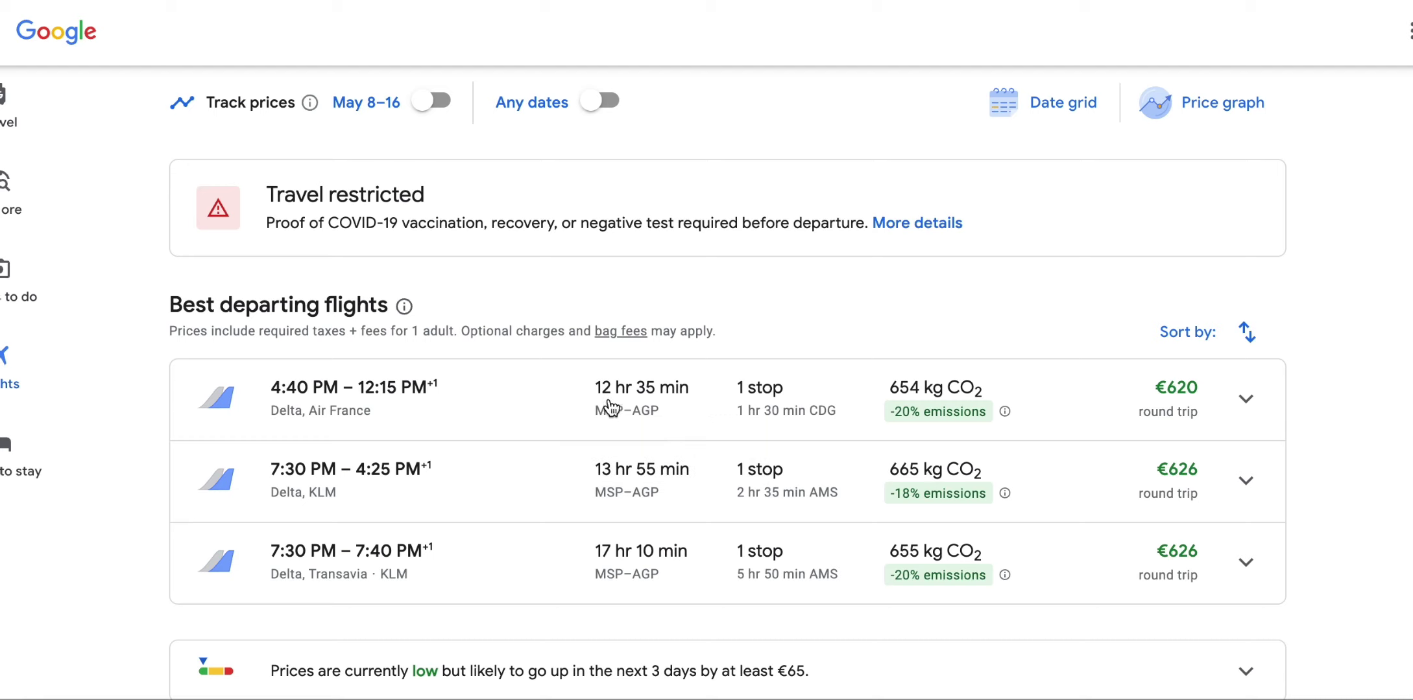
{"action": "left_click", "coordinate": [806, 408]}
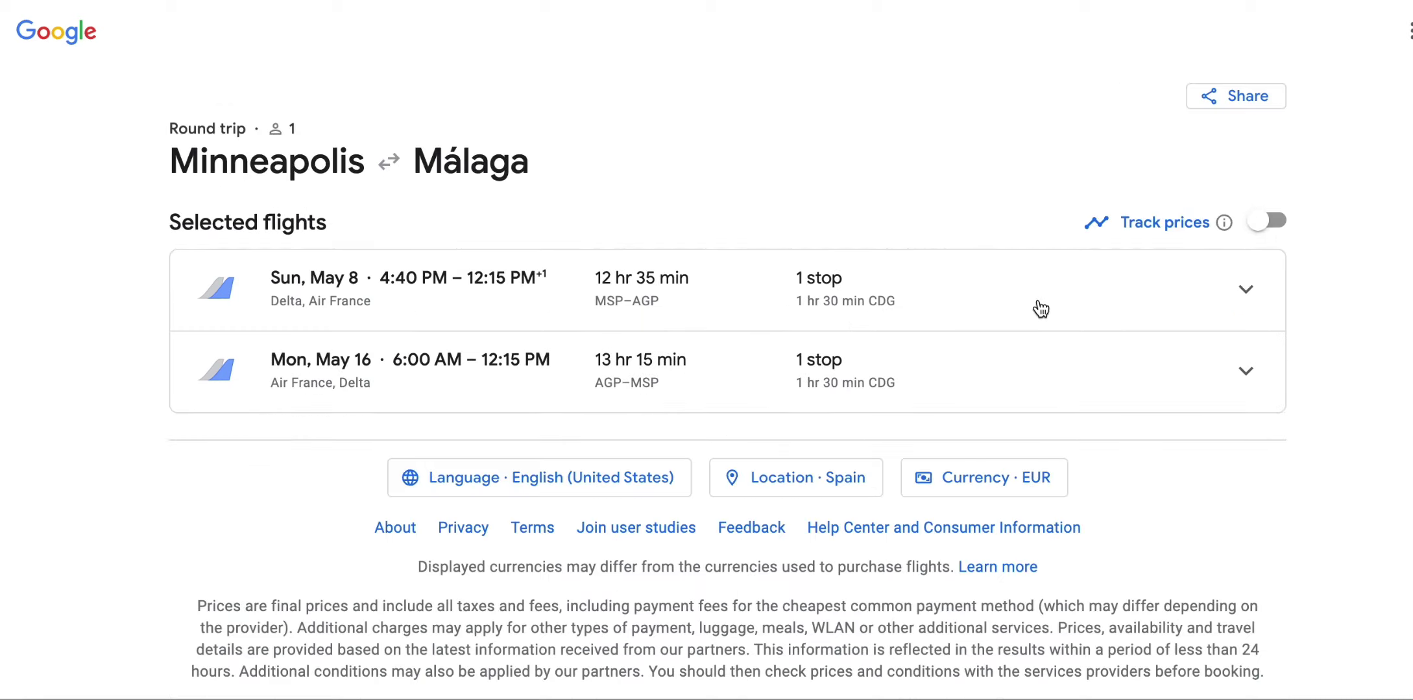
Expand the details of the selected departing flight on Sunday, May 8.
{"action": "left_click", "coordinate": [1245, 289]}
{"action": "scroll", "coordinate": [1100, 375], "scroll_direction": "down", "scroll_amount": 1}
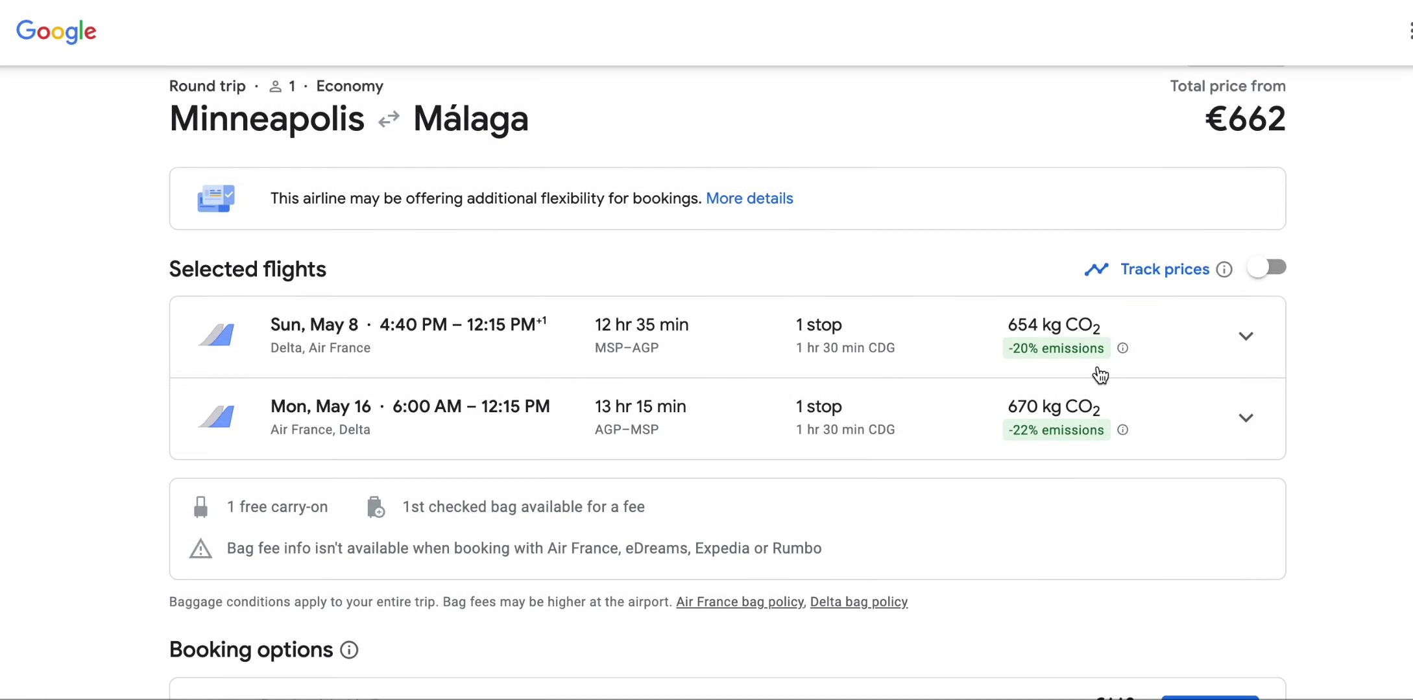
{"action": "scroll", "coordinate": [1101, 375], "scroll_direction": "up", "scroll_amount": 1}
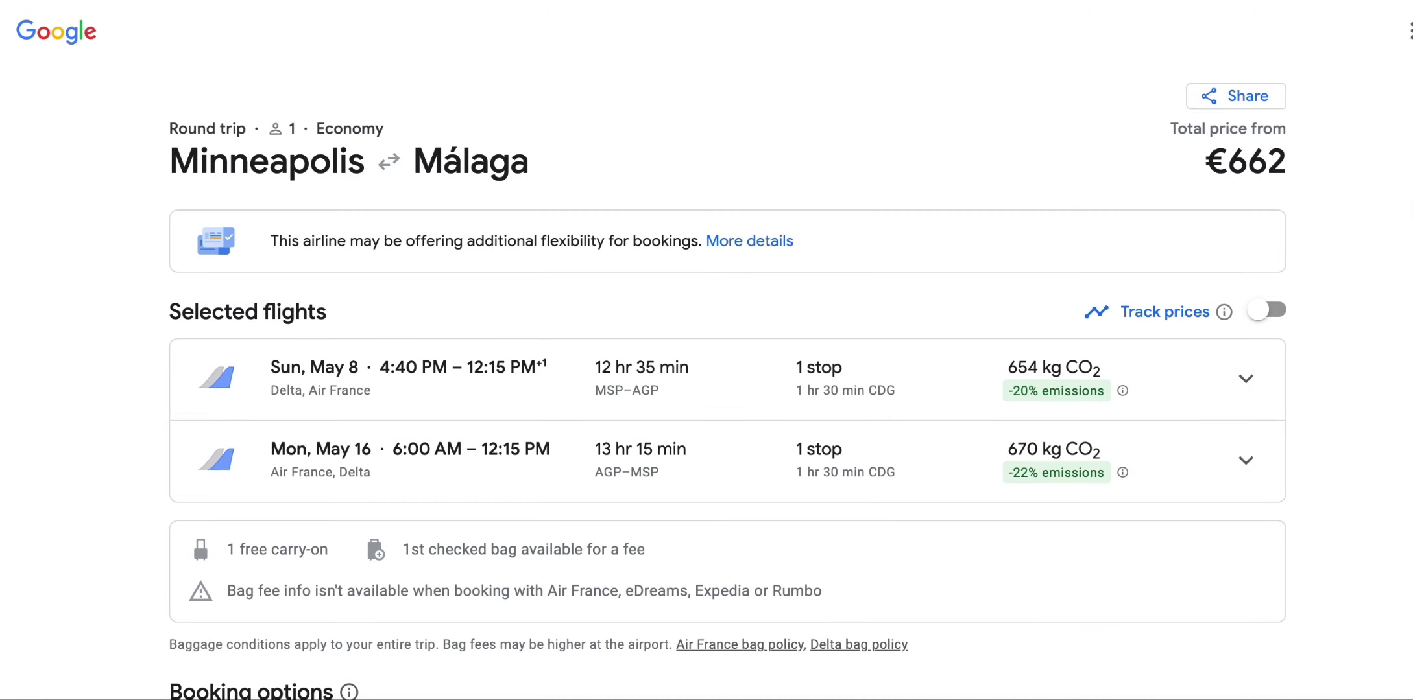
{"action": "left_click", "coordinate": [1245, 378]}
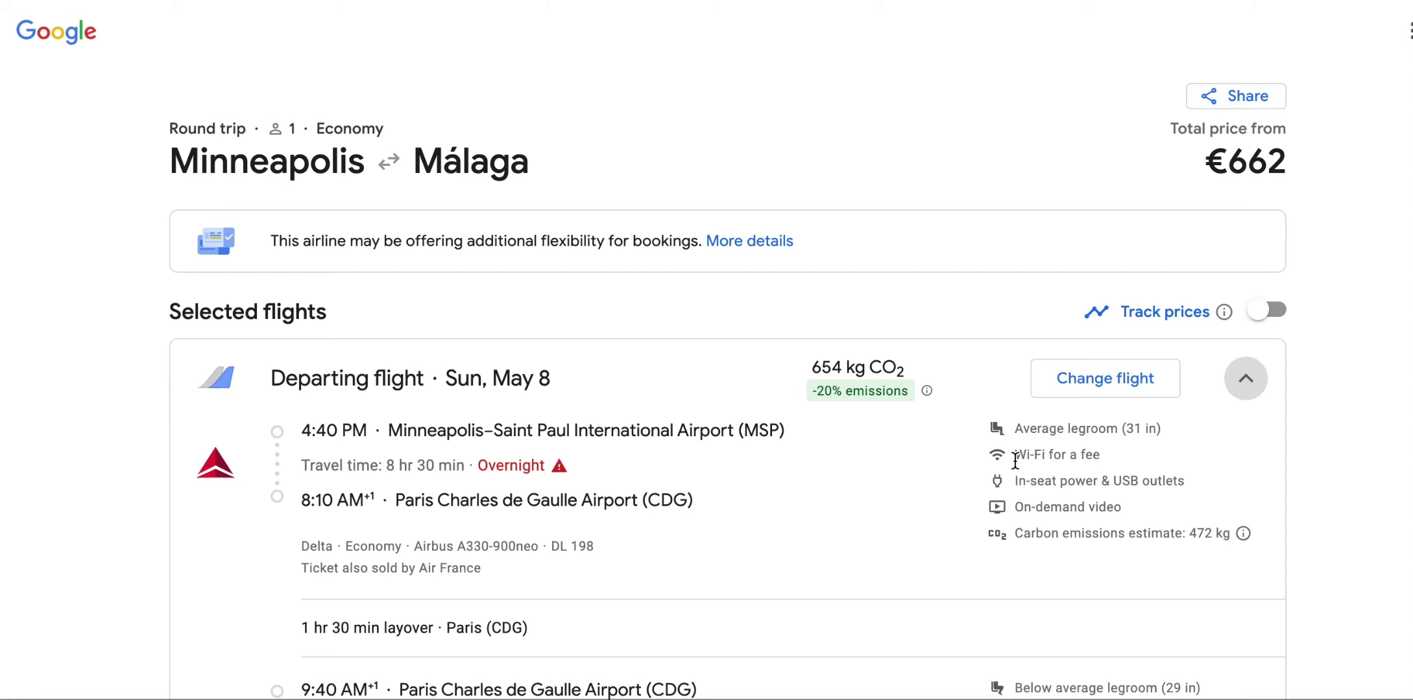
Examine the departing trip's Minneapolis–Paris leg and the layover in Paris.
{"action": "scroll", "coordinate": [828, 485], "scroll_direction": "down", "scroll_amount": 2}
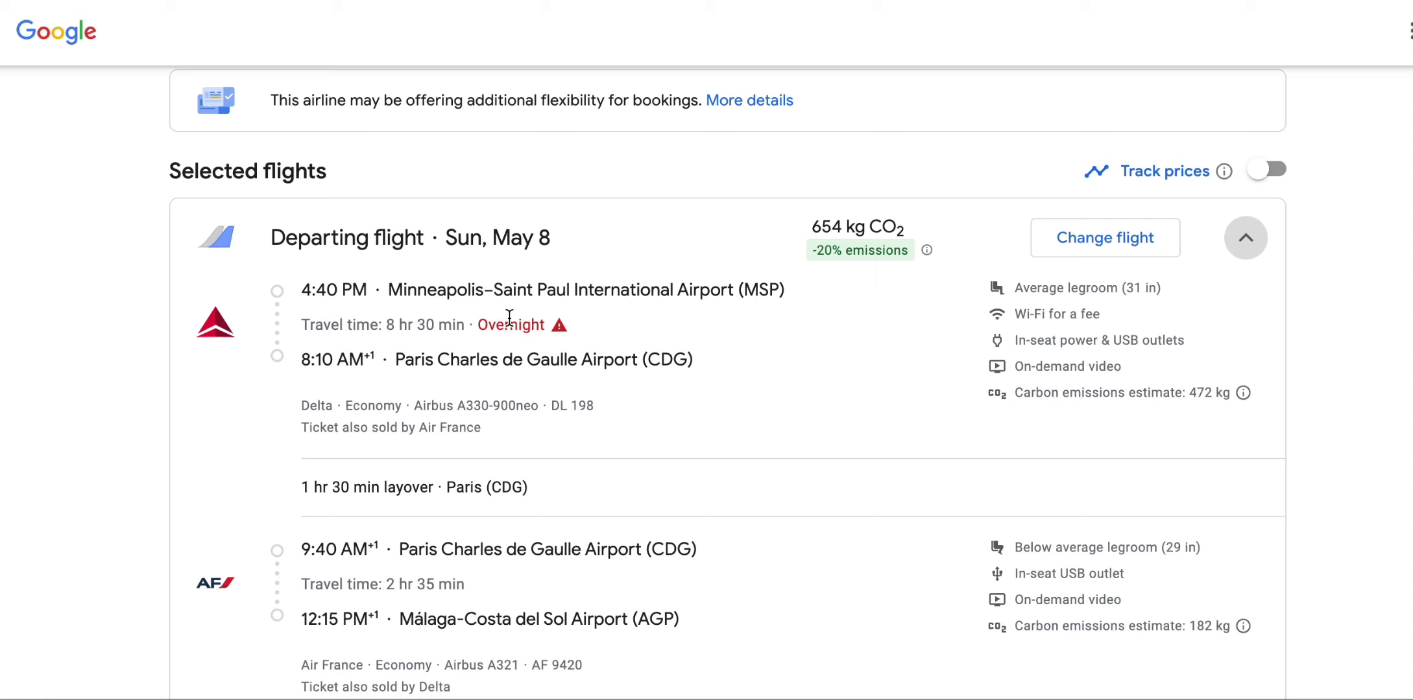
{"action": "scroll", "coordinate": [501, 328], "scroll_direction": "down", "scroll_amount": 1}
{"action": "left_click_drag", "start_coordinate": [274, 321], "coordinate": [490, 335]}
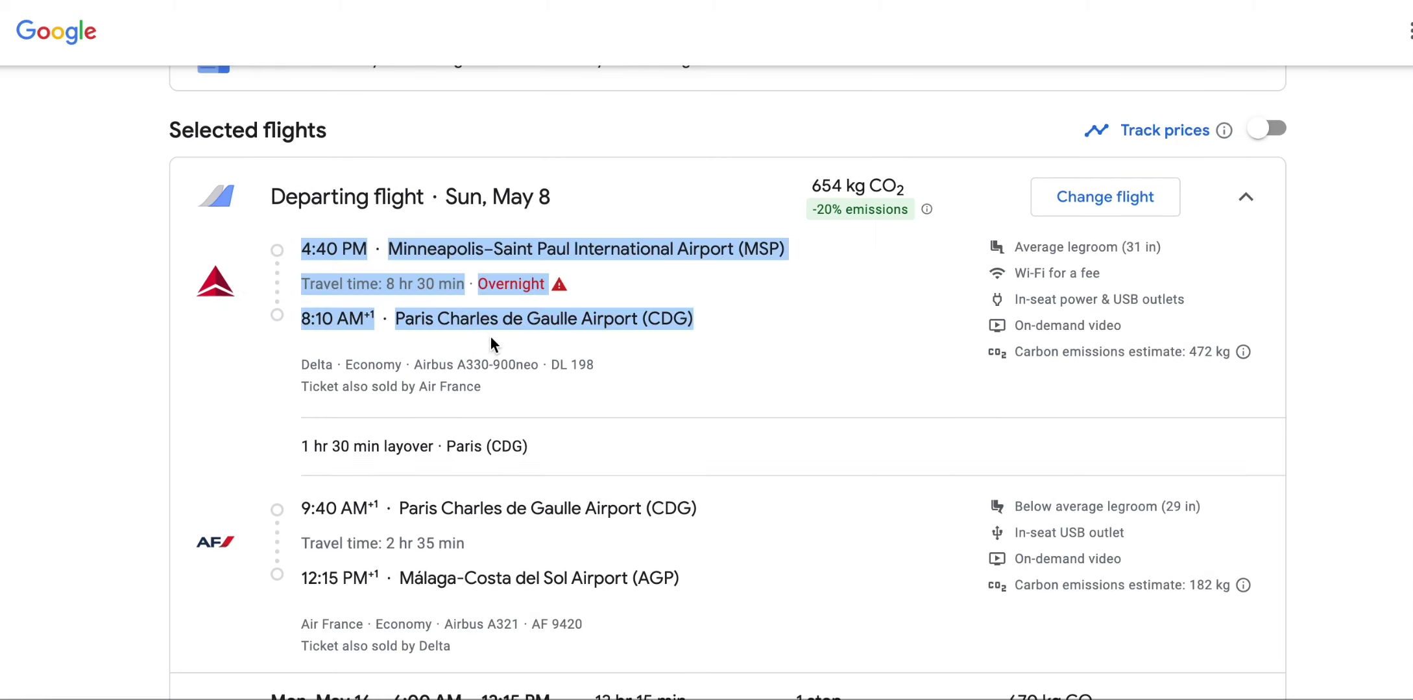
{"action": "left_click", "coordinate": [644, 351]}
{"action": "left_click_drag", "start_coordinate": [293, 446], "coordinate": [576, 463]}
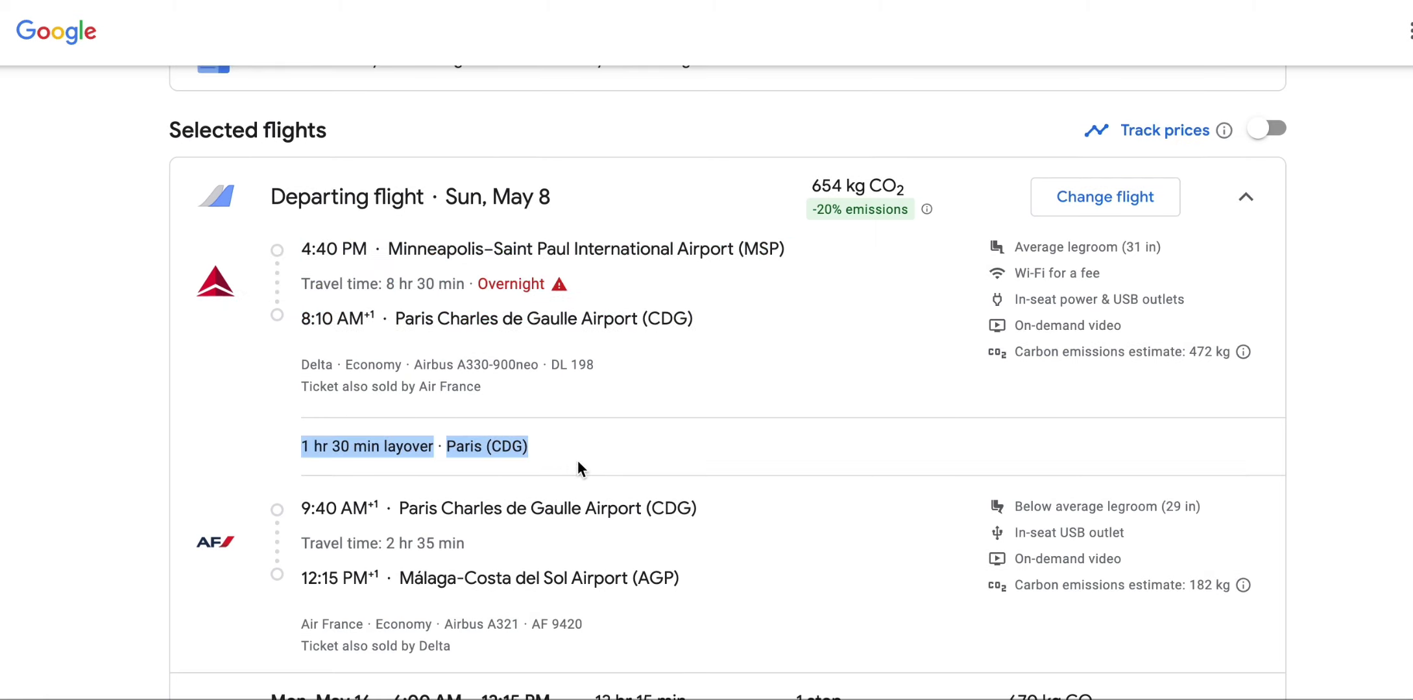
{"action": "left_click", "coordinate": [577, 461]}
{"action": "triple_click", "coordinate": [533, 447]}
{"action": "left_click", "coordinate": [535, 441]}
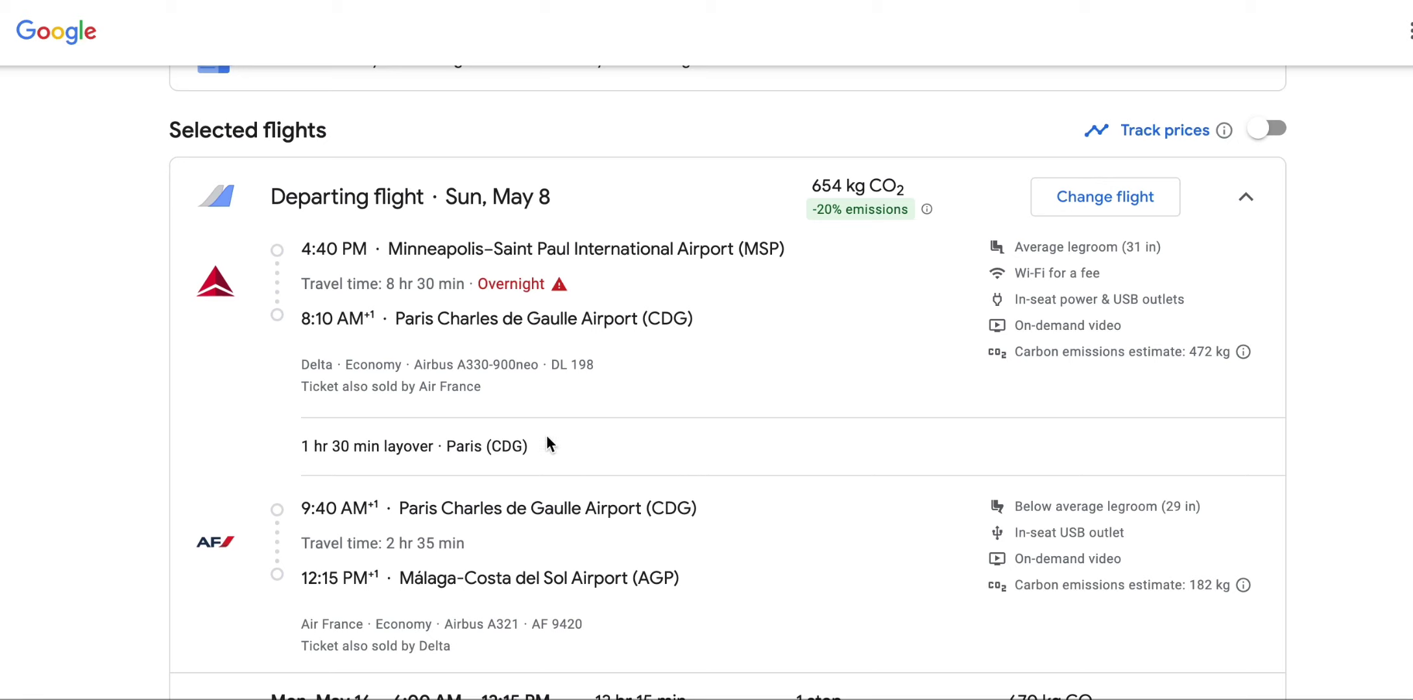
Examine the departing trip's Air France leg from Paris to Málaga, including its departure and arrival times.
{"action": "scroll", "coordinate": [558, 422], "scroll_direction": "down", "scroll_amount": 1}
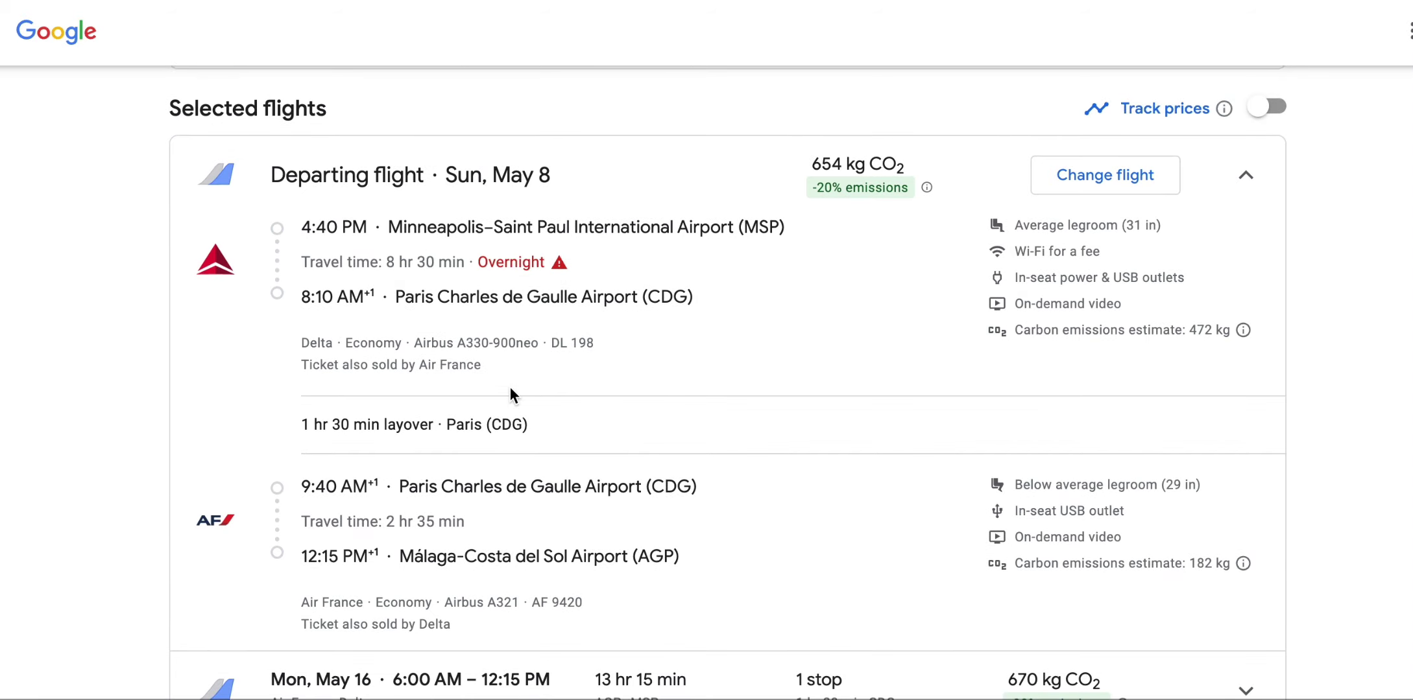
{"action": "scroll", "coordinate": [522, 378], "scroll_direction": "down", "scroll_amount": 1}
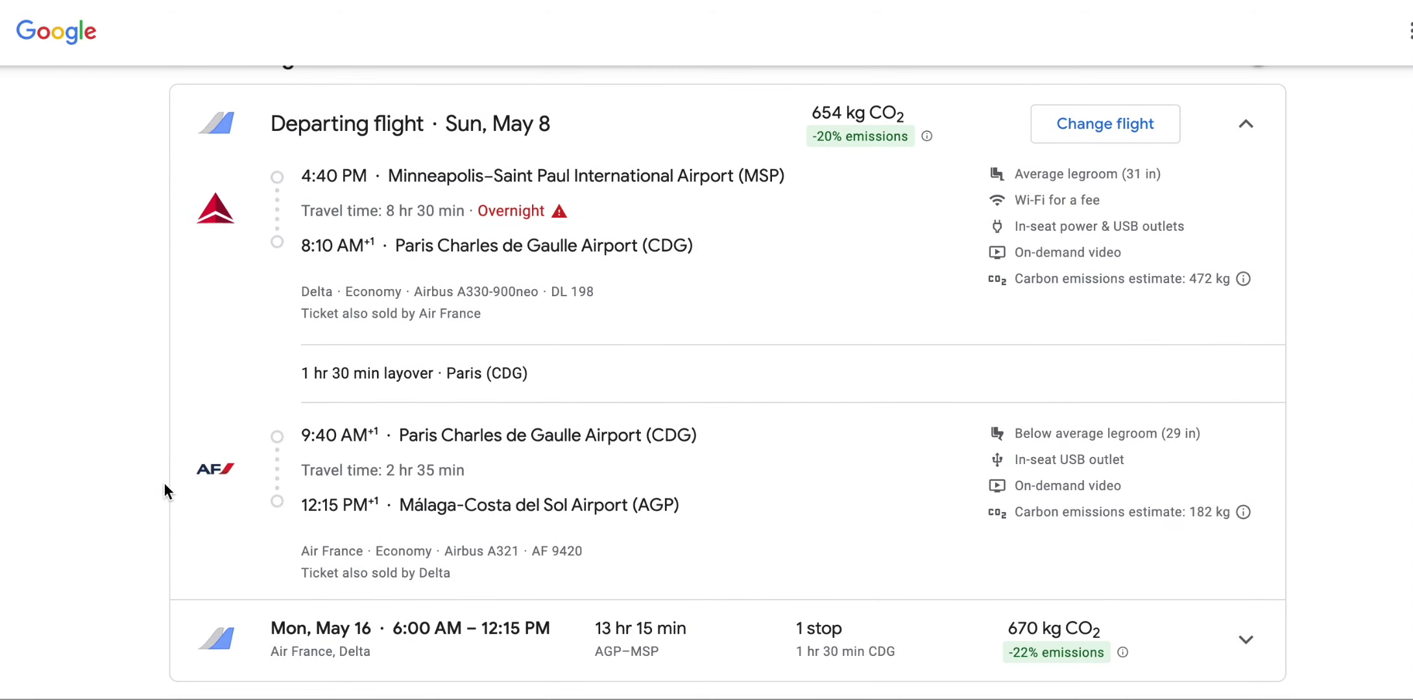
{"action": "left_click_drag", "start_coordinate": [171, 468], "coordinate": [444, 474]}
{"action": "left_click", "coordinate": [450, 476]}
{"action": "left_click_drag", "start_coordinate": [302, 437], "coordinate": [536, 513]}
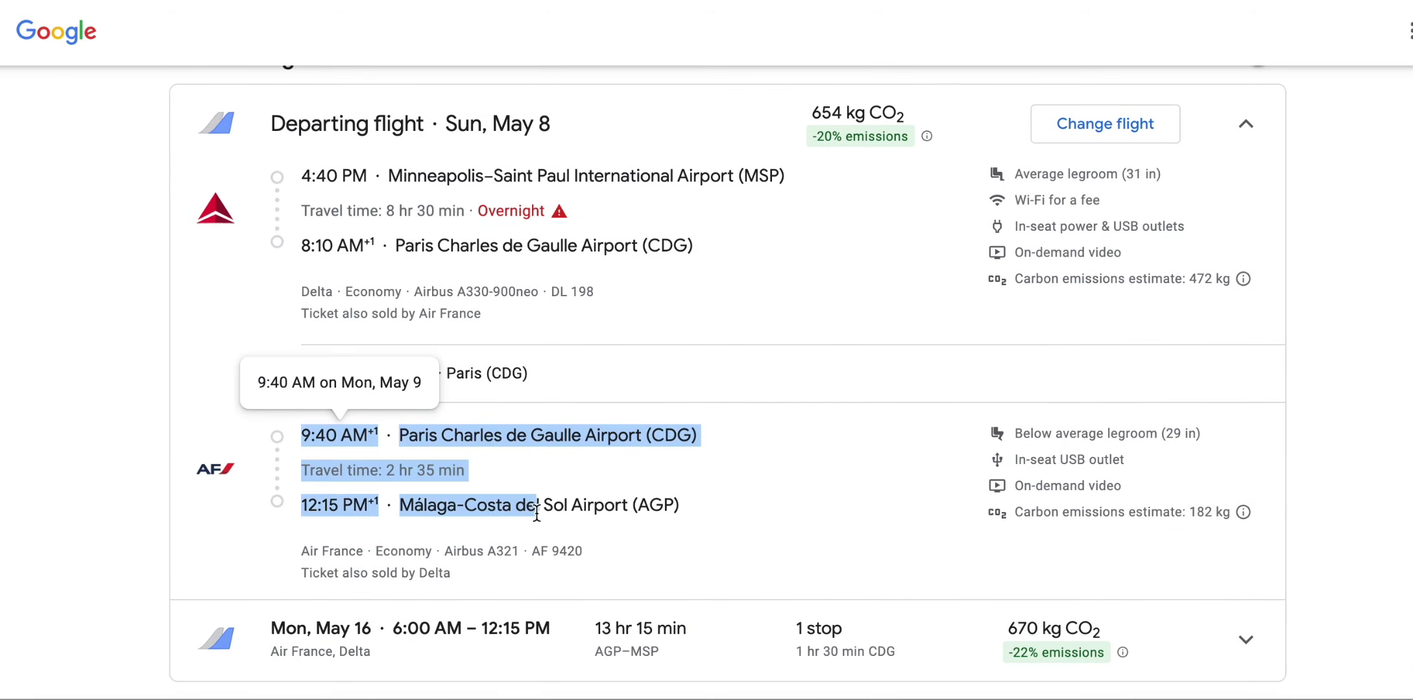
{"action": "left_click", "coordinate": [499, 519]}
{"action": "mouse_move", "coordinate": [312, 512]}
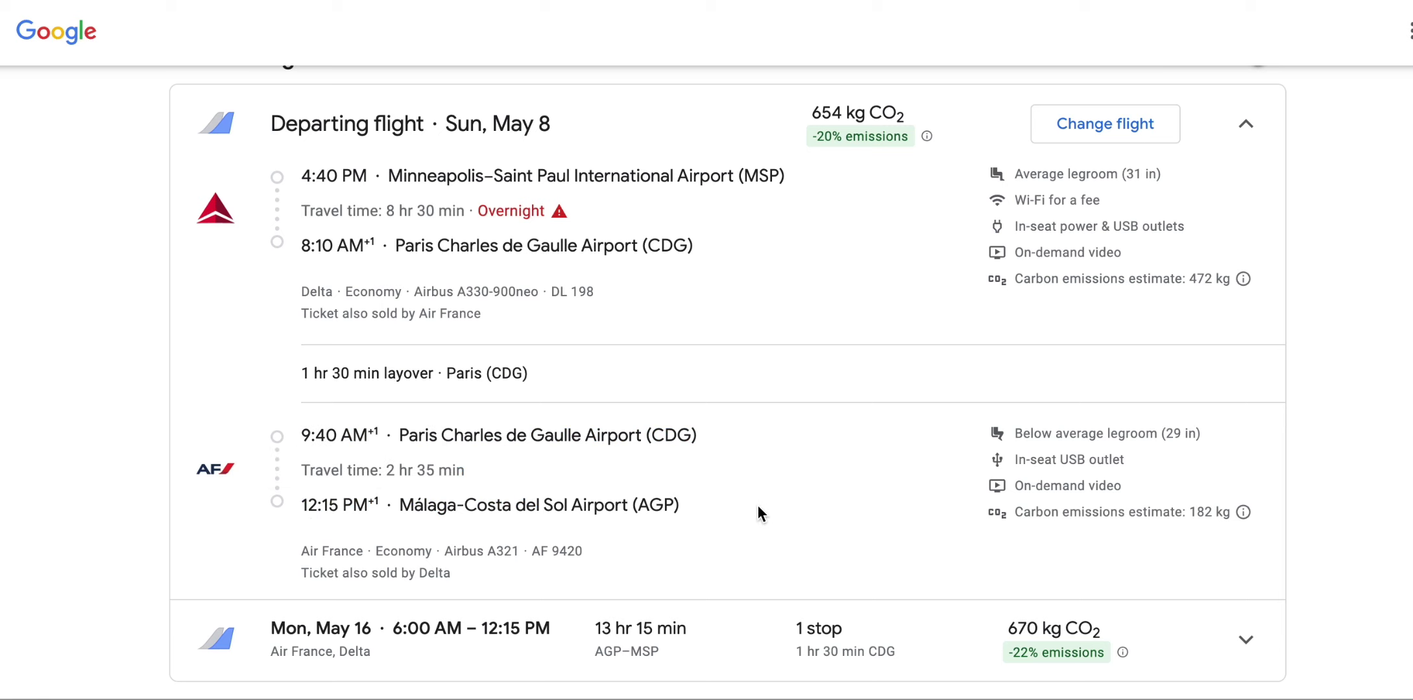
{"action": "scroll", "coordinate": [758, 507], "scroll_direction": "down", "scroll_amount": 1}
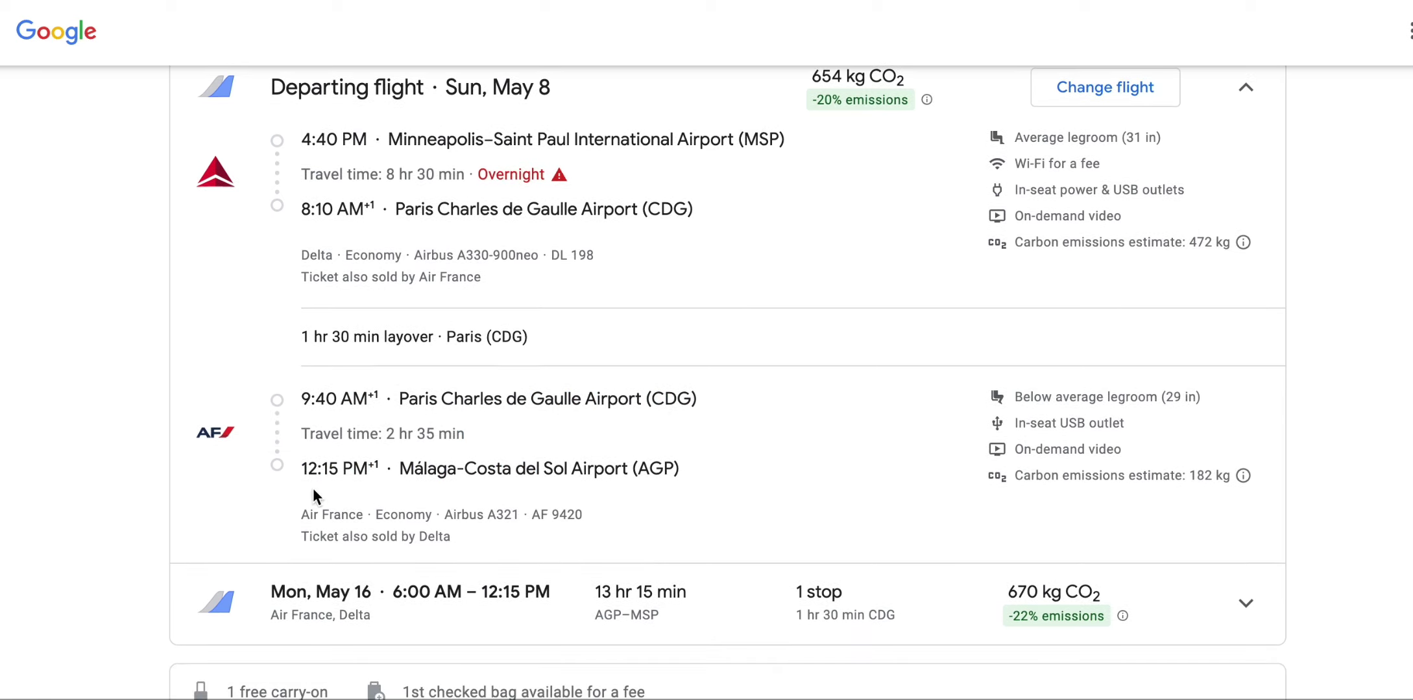
{"action": "left_click_drag", "start_coordinate": [304, 469], "coordinate": [661, 483]}
{"action": "left_click", "coordinate": [660, 483]}
Review the return flight summary, baggage conditions and booking options, checking Air France's offer and price.
{"action": "scroll", "coordinate": [723, 369], "scroll_direction": "down", "scroll_amount": 5}
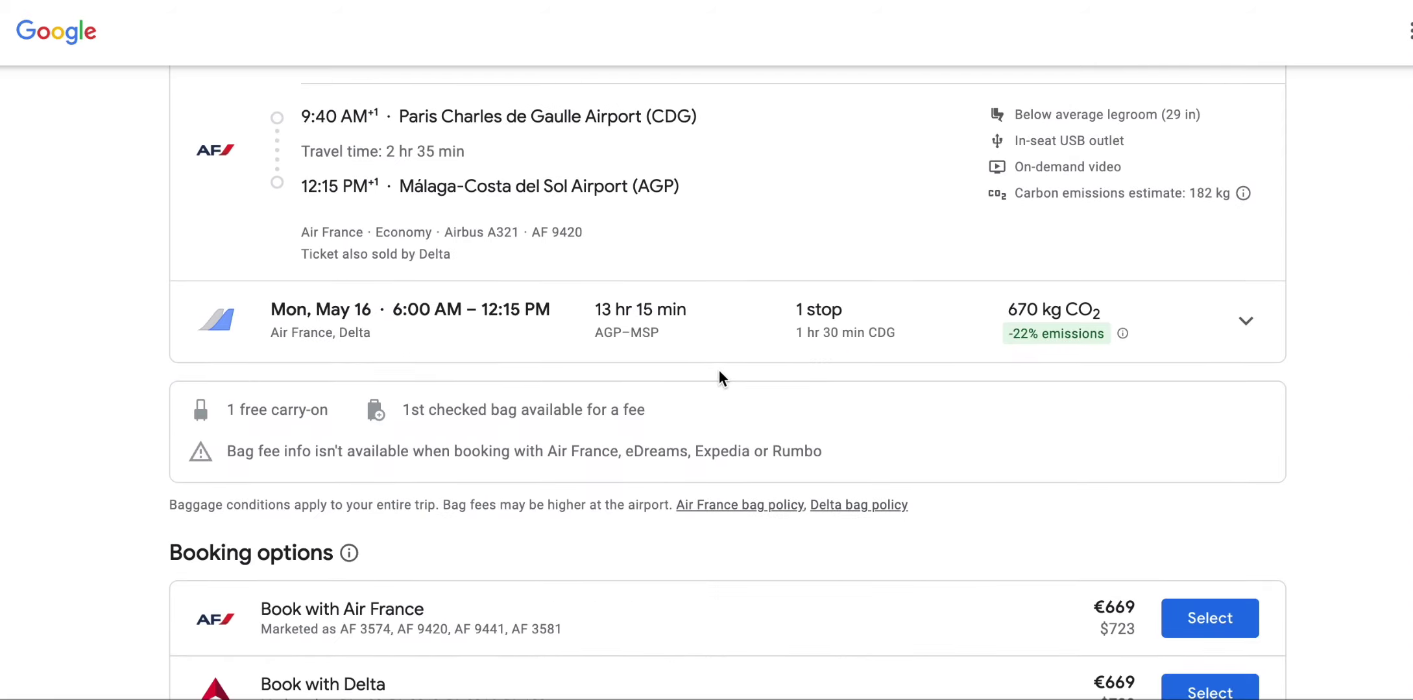
{"action": "scroll", "coordinate": [706, 373], "scroll_direction": "up", "scroll_amount": 3}
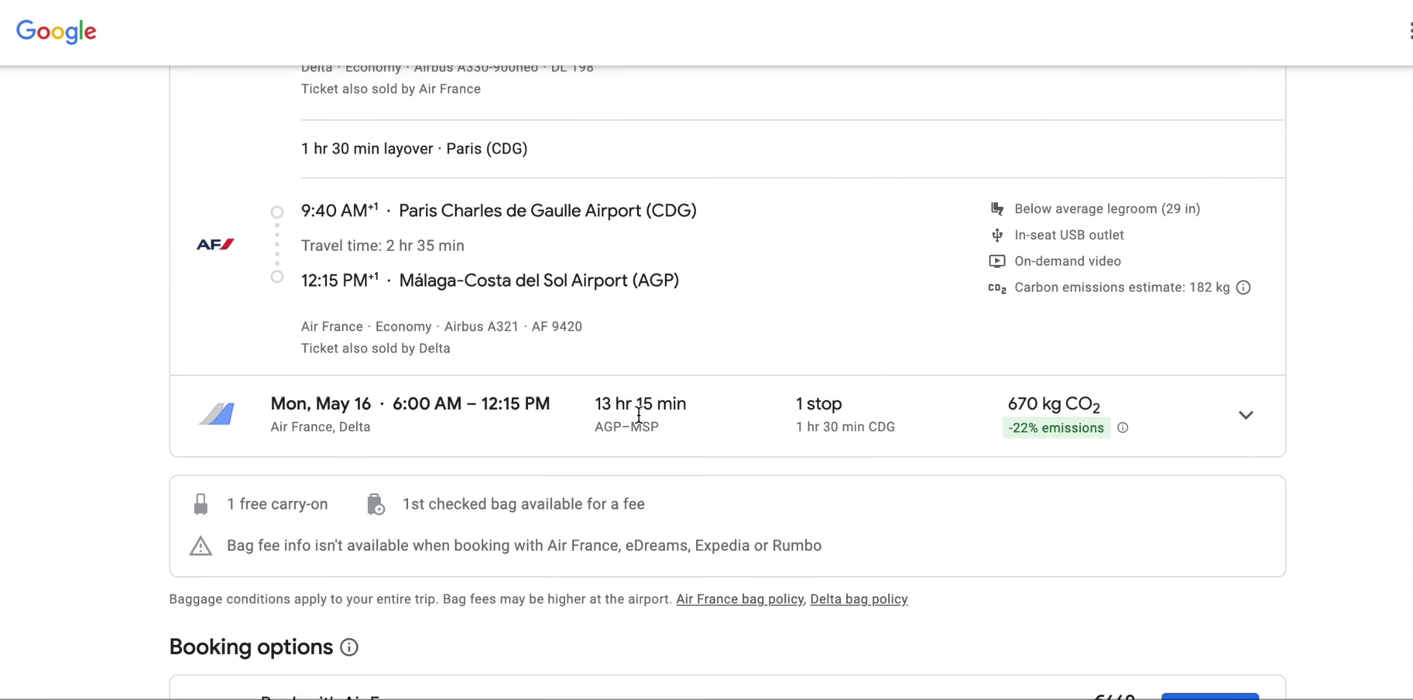
{"action": "scroll", "coordinate": [639, 415], "scroll_direction": "down", "scroll_amount": 4}
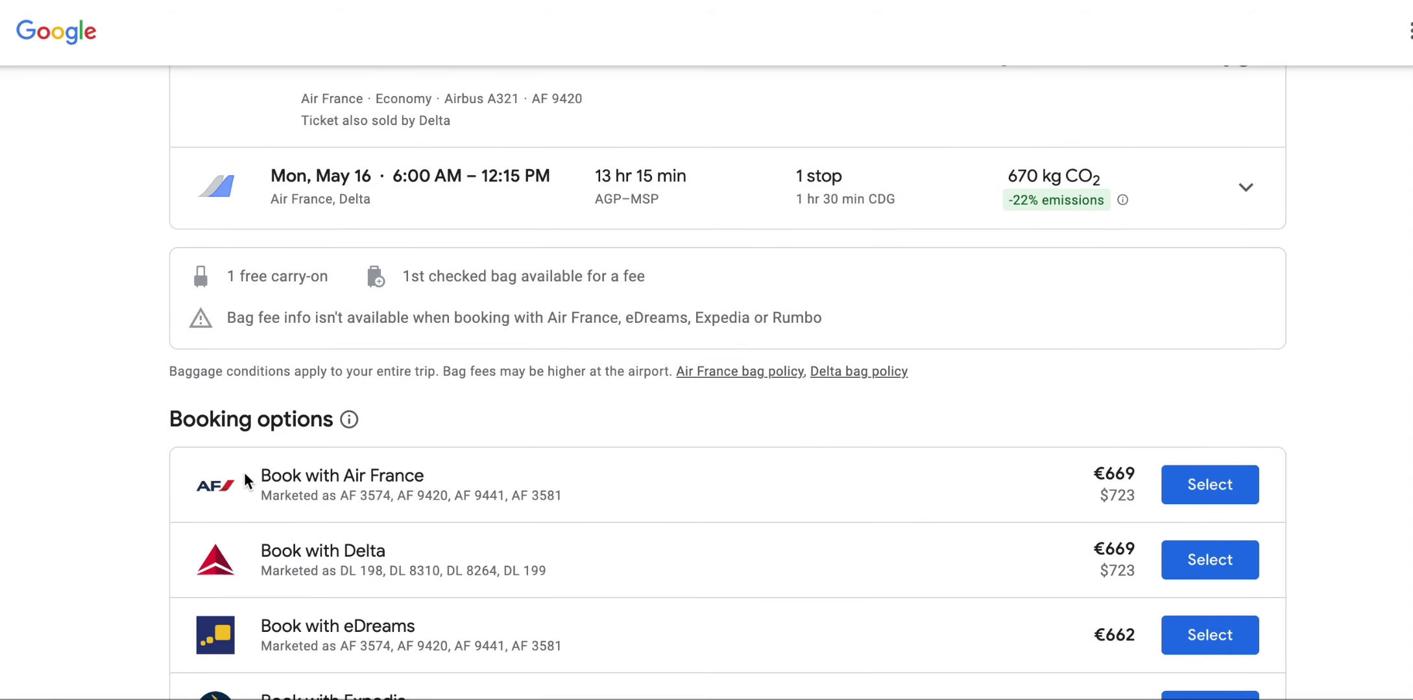
{"action": "left_click_drag", "start_coordinate": [246, 481], "coordinate": [481, 474]}
{"action": "left_click", "coordinate": [527, 491]}
{"action": "left_click_drag", "start_coordinate": [1134, 497], "coordinate": [1080, 496]}
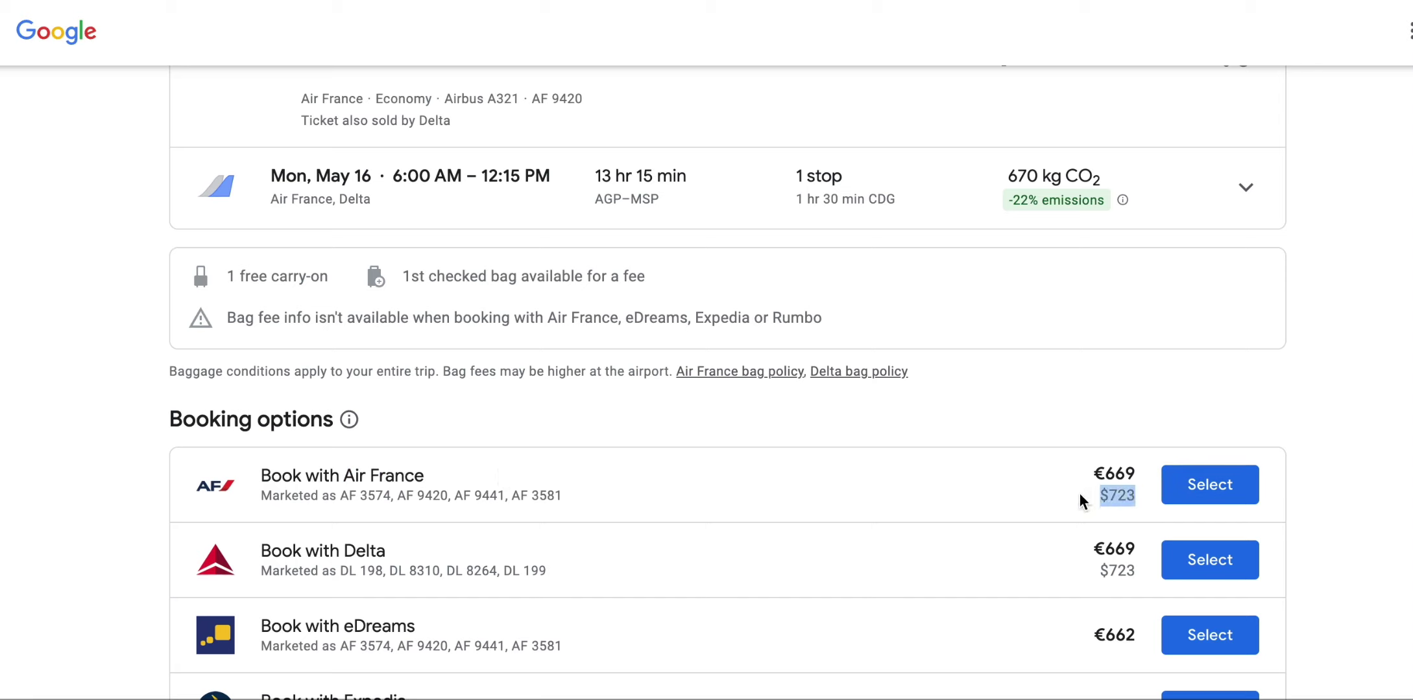
{"action": "left_click", "coordinate": [1080, 497]}
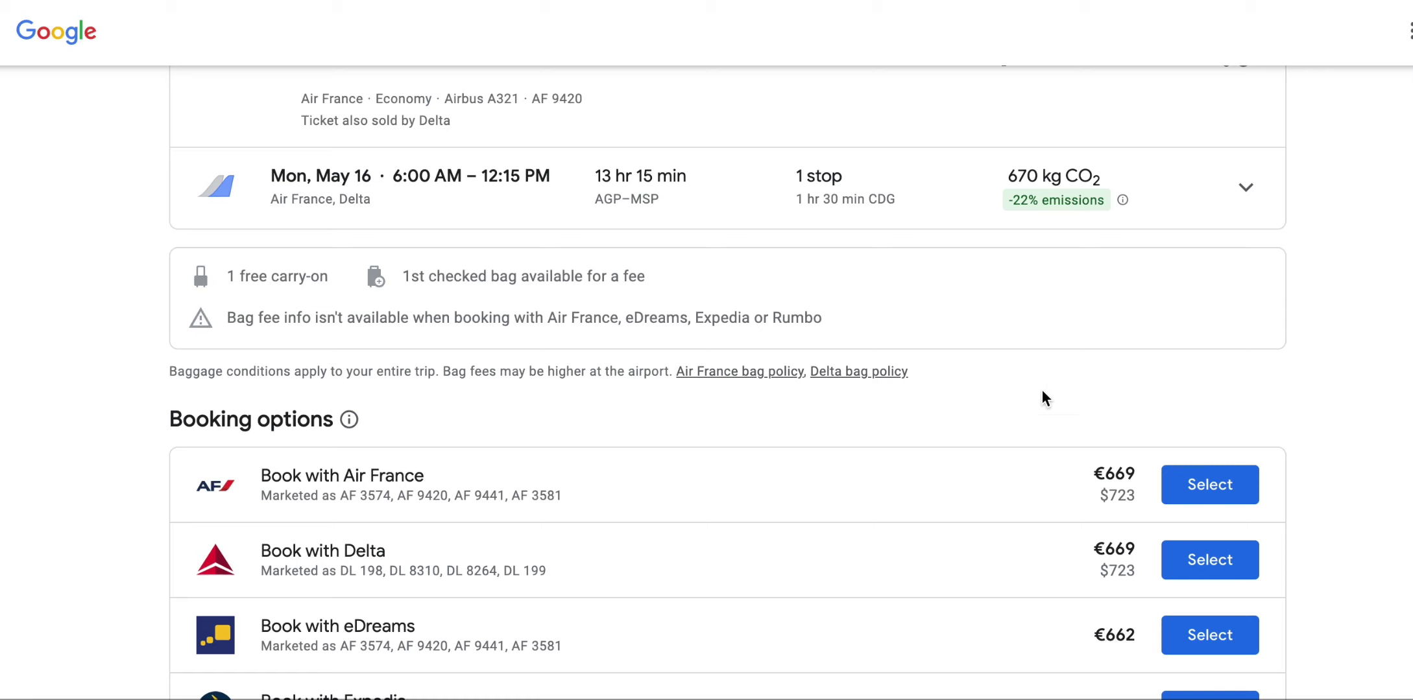
{"action": "scroll", "coordinate": [1042, 396], "scroll_direction": "up", "scroll_amount": 15}
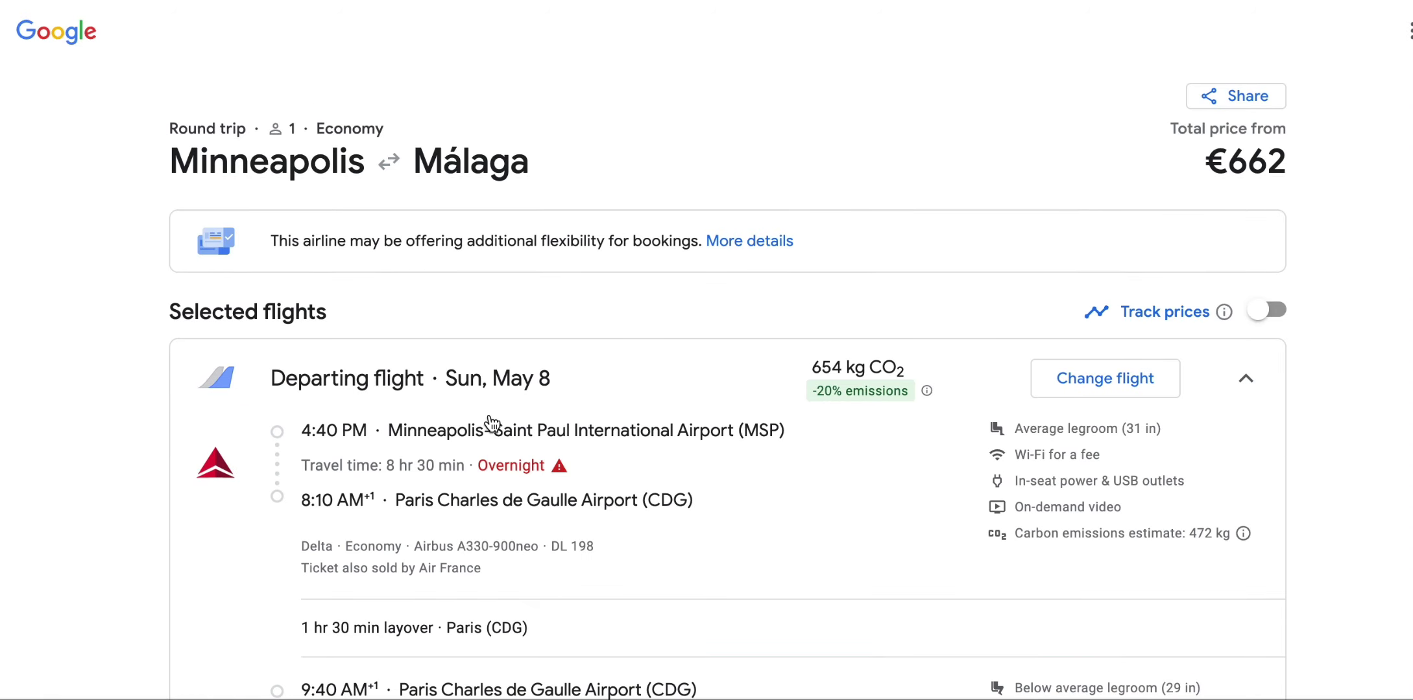
Examine the travel time of the departing trip's overnight Minneapolis–Paris leg.
{"action": "left_click_drag", "start_coordinate": [371, 466], "coordinate": [496, 468]}
{"action": "left_click", "coordinate": [448, 471]}
{"action": "left_click_drag", "start_coordinate": [306, 466], "coordinate": [475, 468]}
{"action": "left_click", "coordinate": [469, 472]}
Compare the prices in the booking options and recheck the departing flight's full itinerary.
{"action": "scroll", "coordinate": [973, 348], "scroll_direction": "down", "scroll_amount": 3}
{"action": "scroll", "coordinate": [1156, 305], "scroll_direction": "down", "scroll_amount": 10}
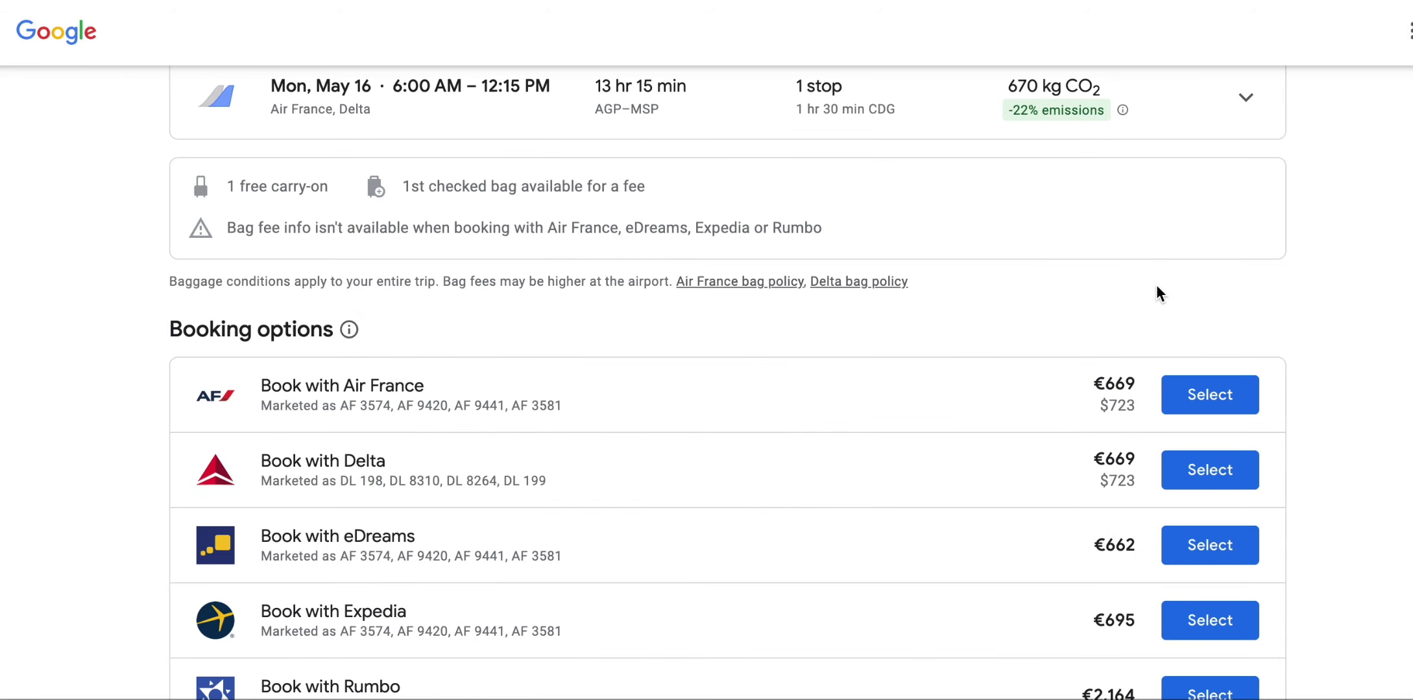
{"action": "scroll", "coordinate": [828, 339], "scroll_direction": "up", "scroll_amount": 14}
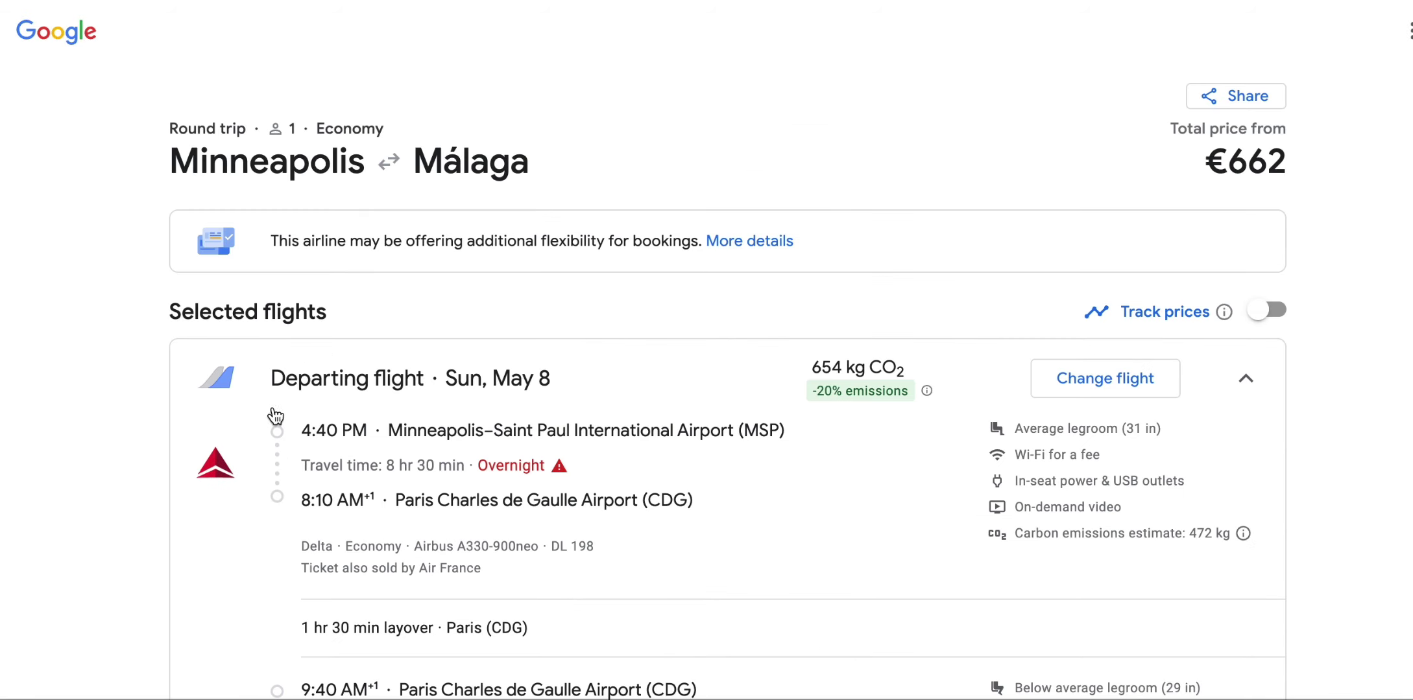
{"action": "scroll", "coordinate": [323, 481], "scroll_direction": "down", "scroll_amount": 3}
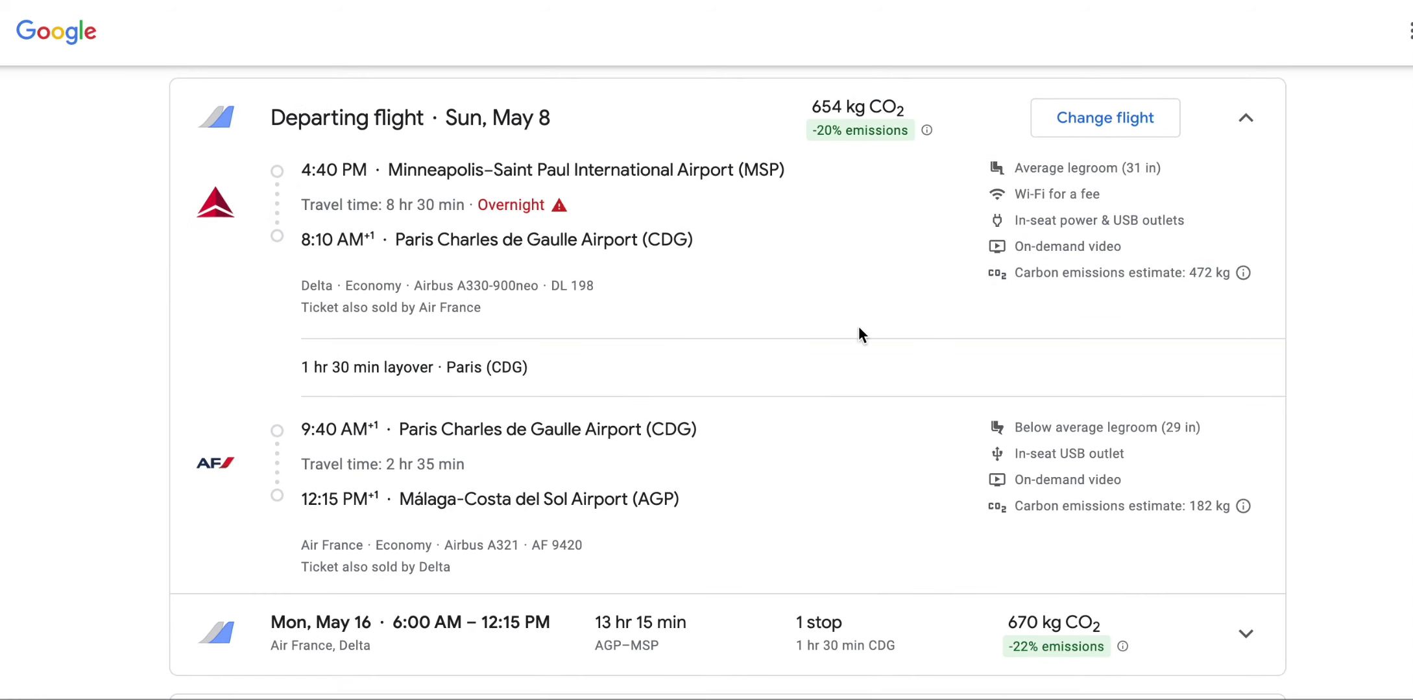
{"action": "scroll", "coordinate": [861, 325], "scroll_direction": "up", "scroll_amount": 2}
{"action": "scroll", "coordinate": [864, 333], "scroll_direction": "up", "scroll_amount": 3}
Collapse the departing flight's details and expand those of the returning flight on Monday, May 16.
{"action": "left_click", "coordinate": [986, 409]}
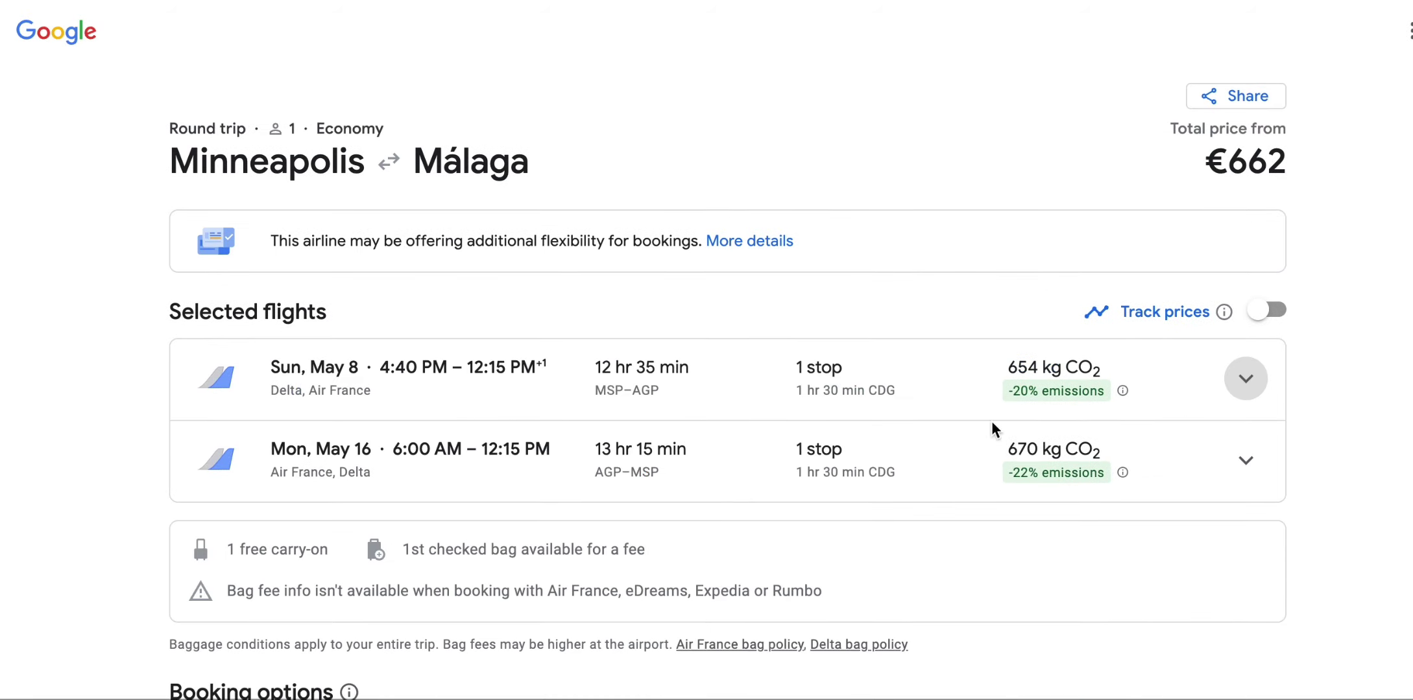
{"action": "left_click", "coordinate": [539, 474]}
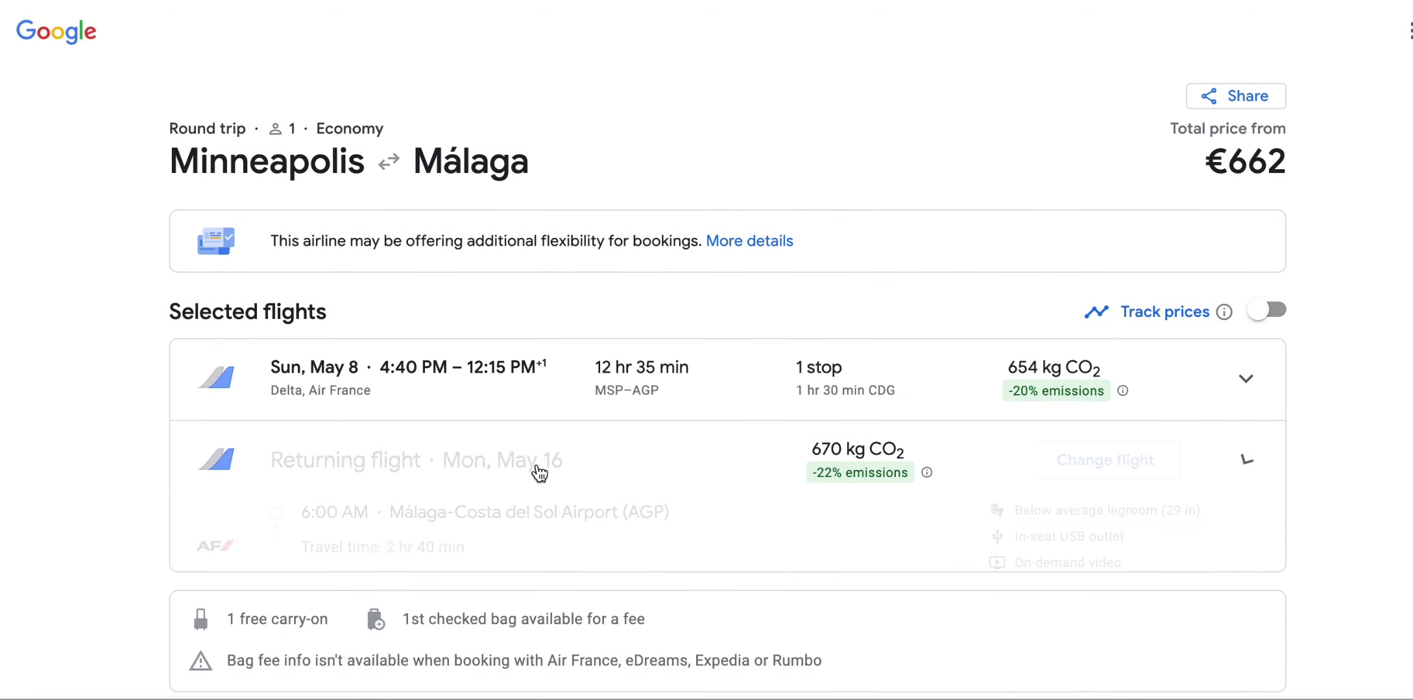
{"action": "scroll", "coordinate": [752, 499], "scroll_direction": "down", "scroll_amount": 3}
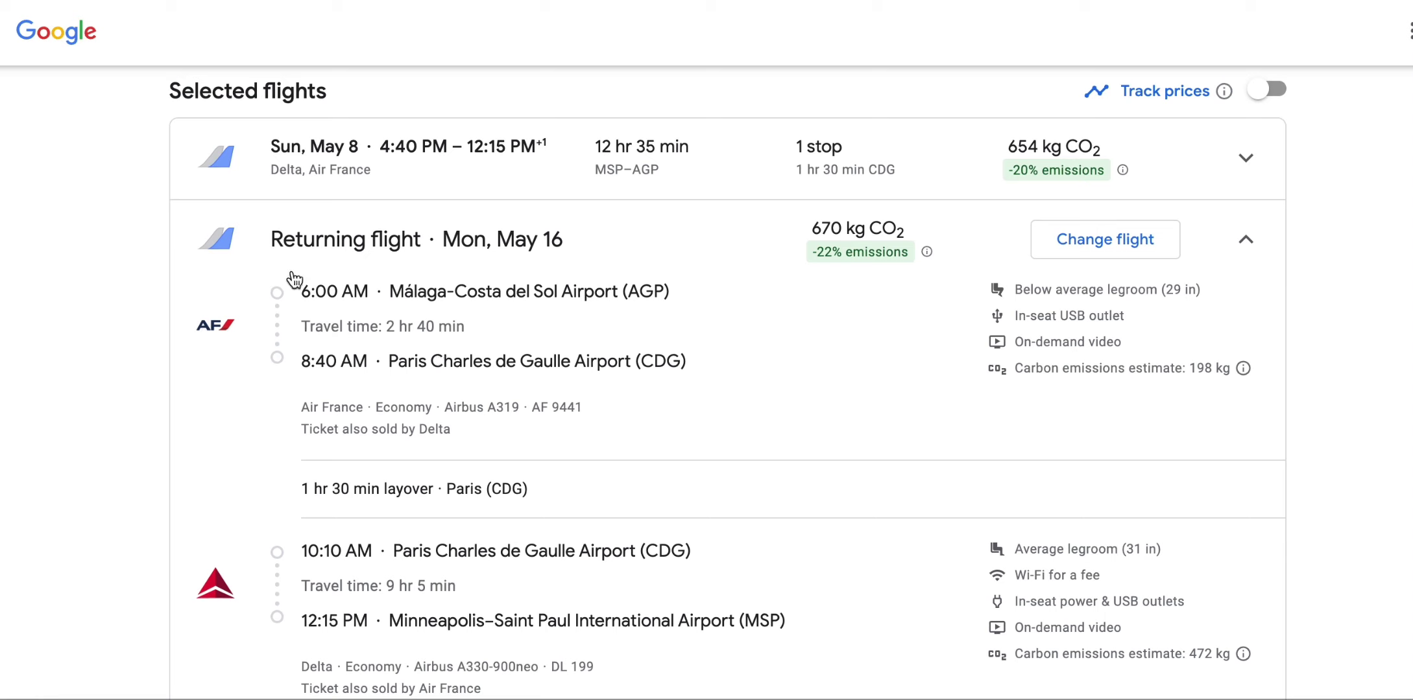
Examine the return trip's Air France leg from Málaga to Paris, including its departure and arrival times.
{"action": "left_click_drag", "start_coordinate": [293, 291], "coordinate": [485, 289]}
{"action": "left_click", "coordinate": [559, 288]}
{"action": "left_click_drag", "start_coordinate": [281, 298], "coordinate": [647, 356]}
{"action": "left_click", "coordinate": [457, 323]}
{"action": "mouse_move", "coordinate": [302, 366]}
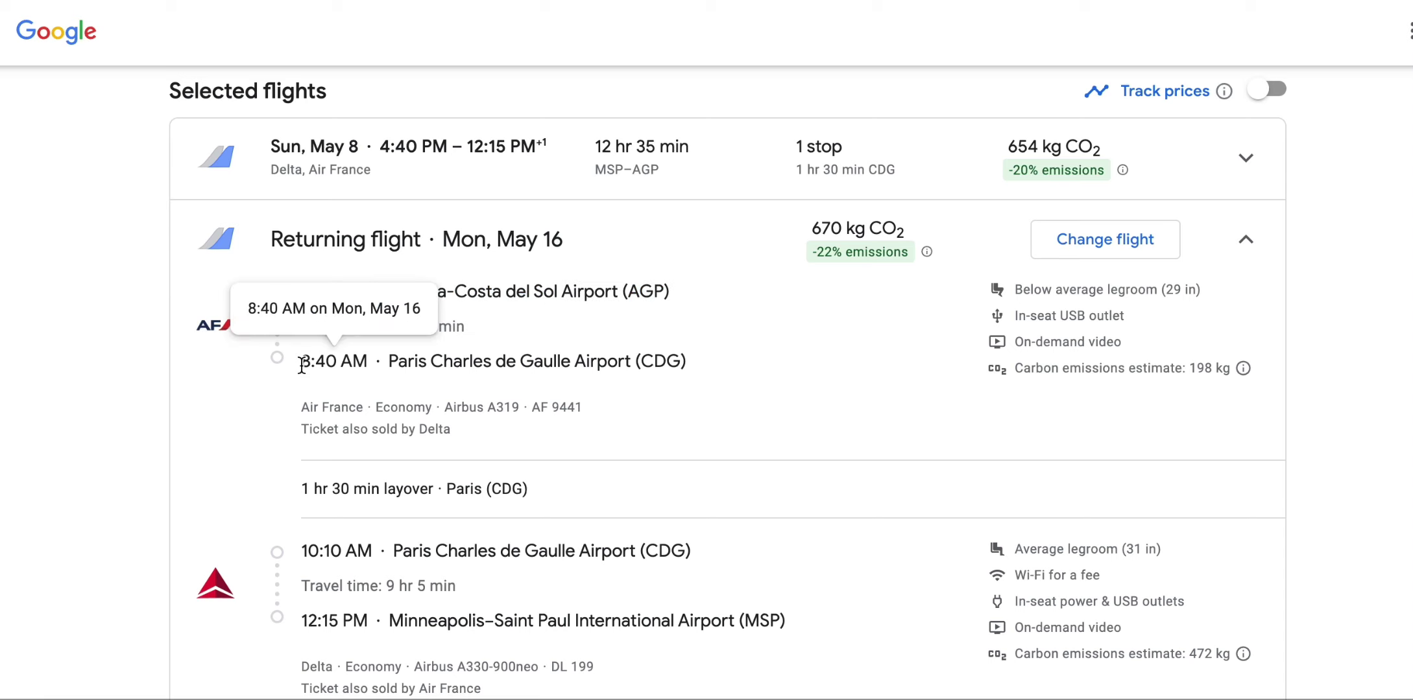
Examine the return trip's layover in Paris and its Delta leg to Minneapolis, including departure and arrival times.
{"action": "scroll", "coordinate": [564, 533], "scroll_direction": "down", "scroll_amount": 2}
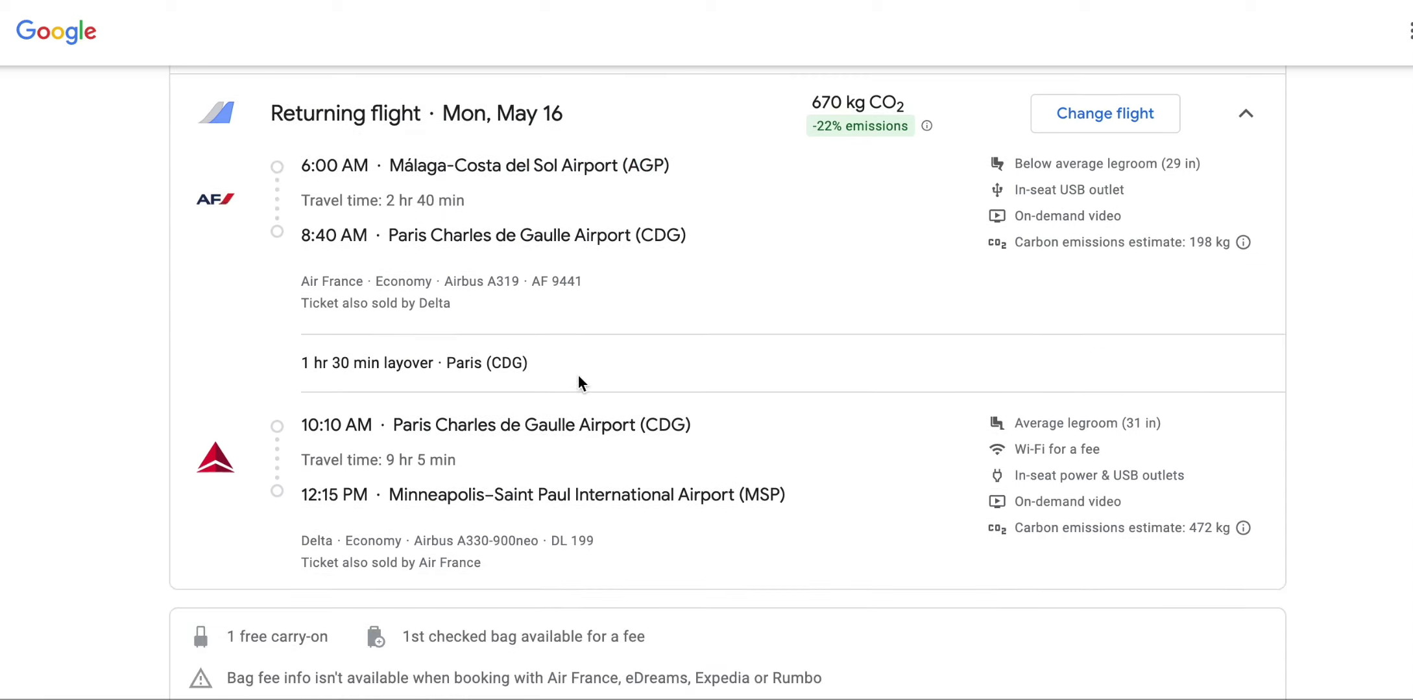
{"action": "left_click_drag", "start_coordinate": [546, 365], "coordinate": [235, 353]}
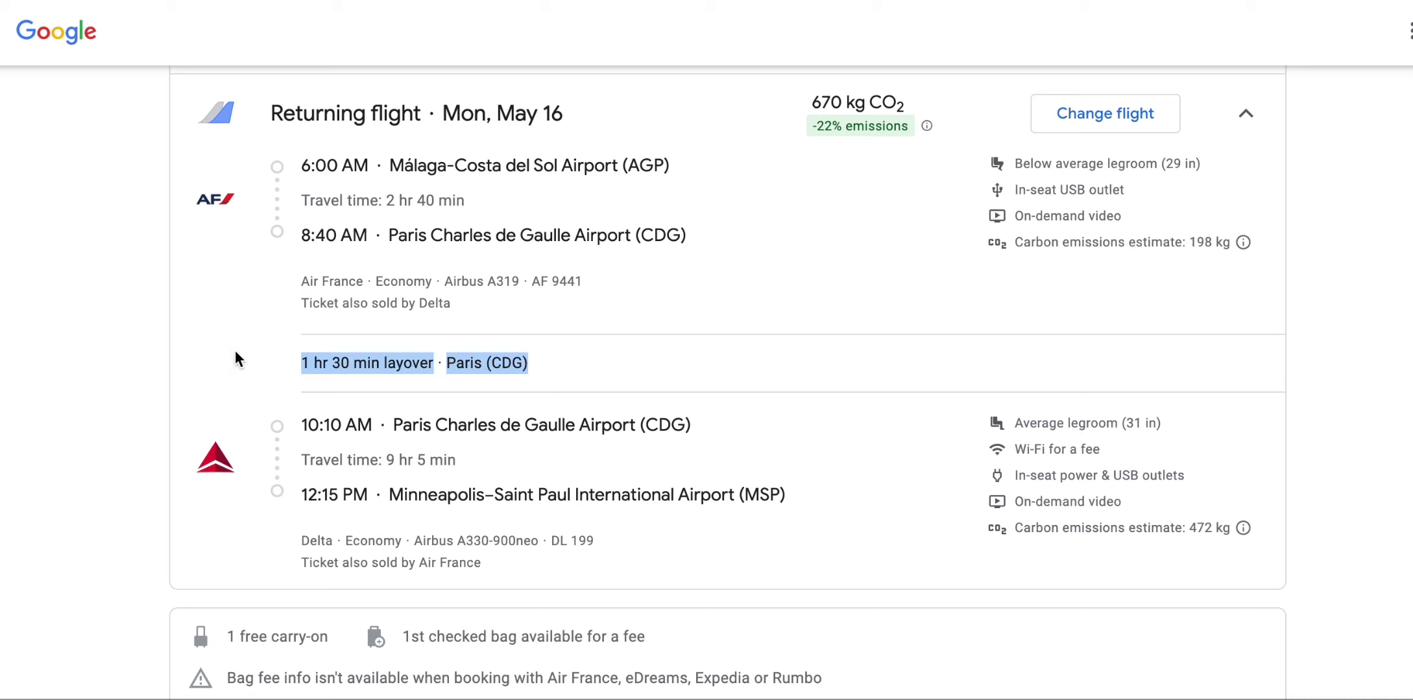
{"action": "left_click", "coordinate": [278, 363]}
{"action": "mouse_move", "coordinate": [298, 430]}
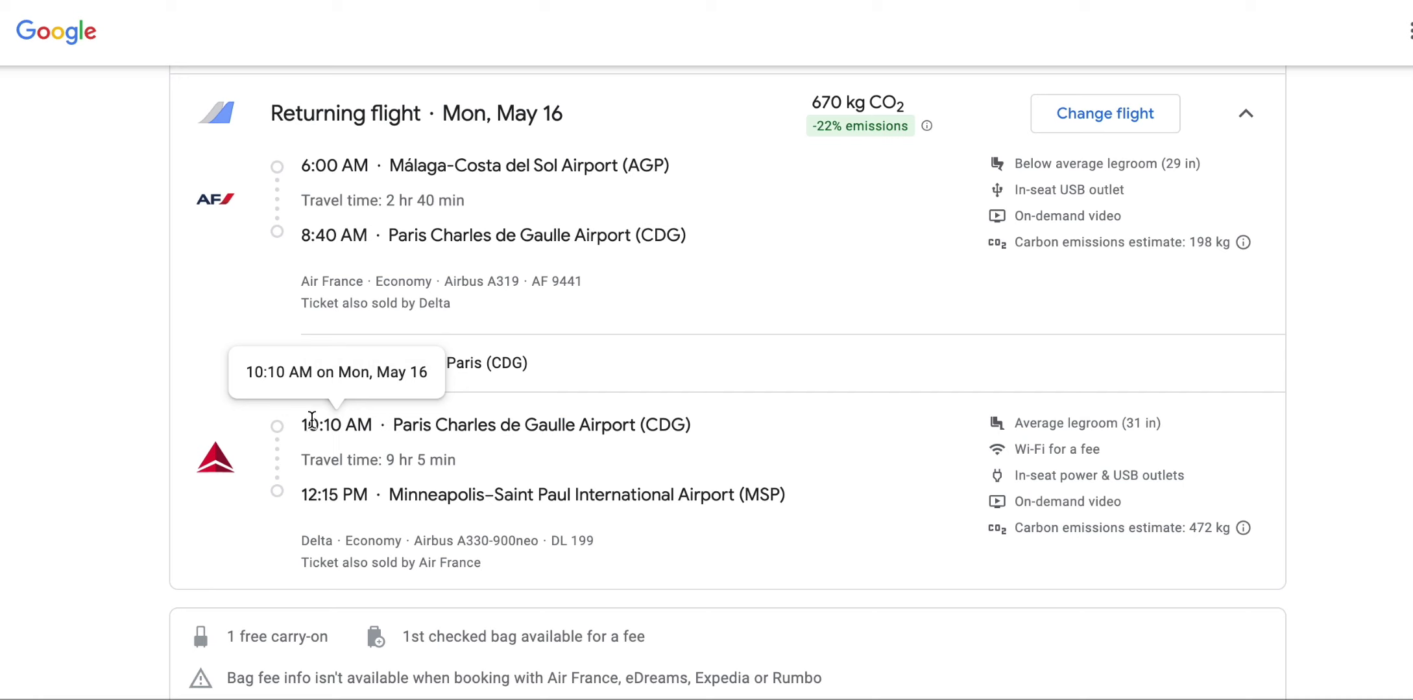
{"action": "left_click_drag", "start_coordinate": [312, 420], "coordinate": [434, 427]}
{"action": "left_click", "coordinate": [432, 442]}
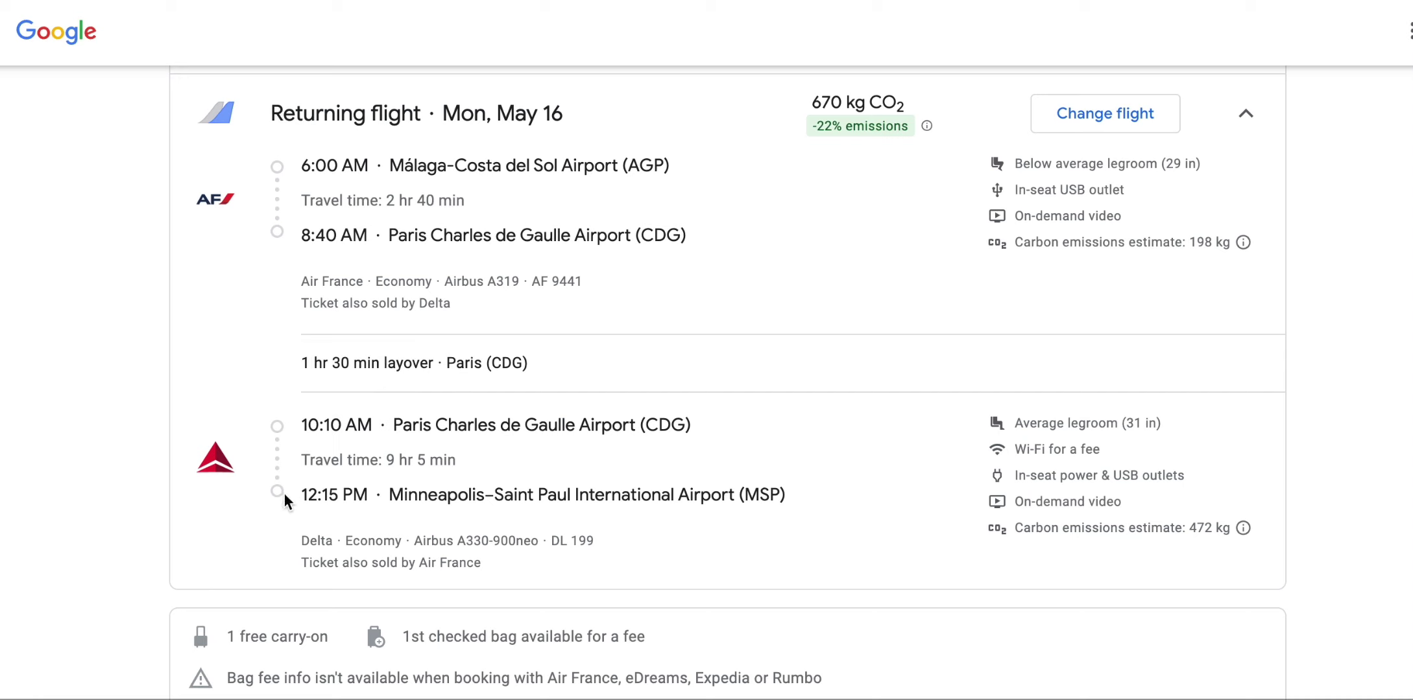
{"action": "left_click_drag", "start_coordinate": [284, 494], "coordinate": [723, 507]}
{"action": "left_click", "coordinate": [723, 507]}
Review the overall Minneapolis–Málaga itinerary, its total price, baggage conditions and selected flights.
{"action": "scroll", "coordinate": [579, 480], "scroll_direction": "up", "scroll_amount": 5}
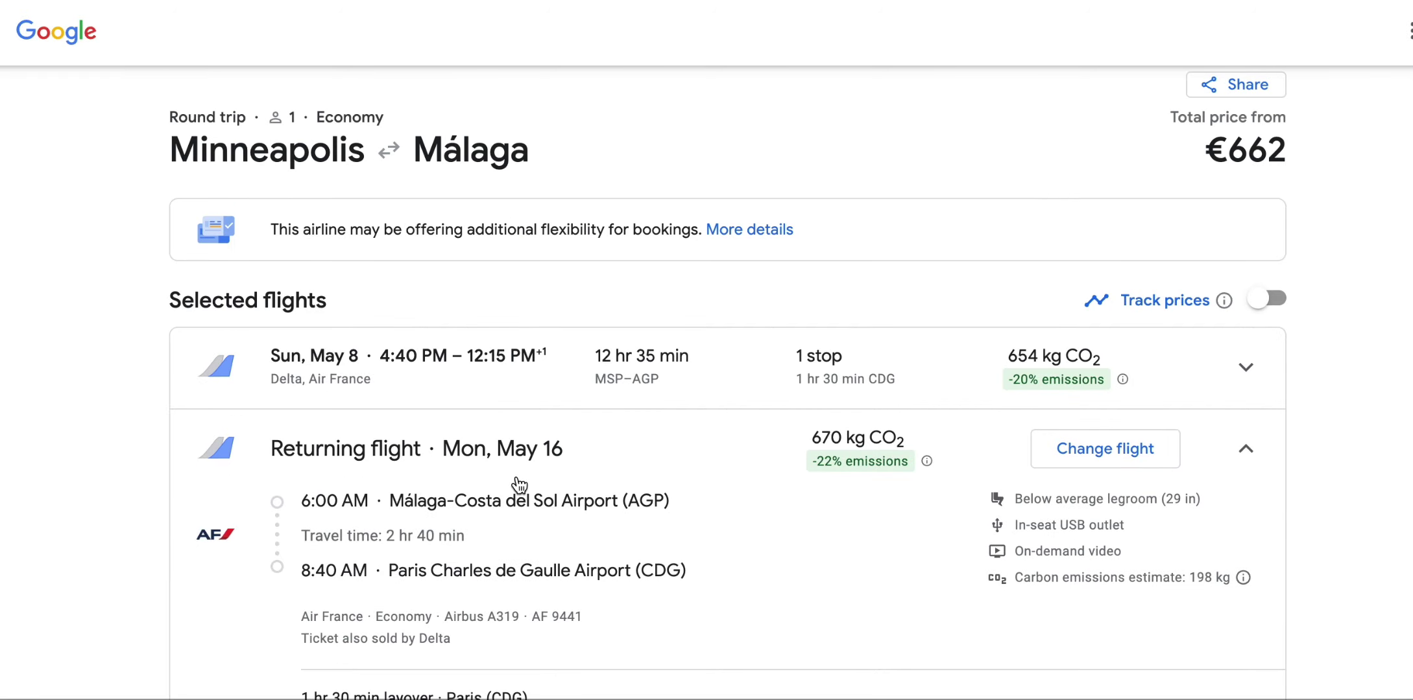
{"action": "scroll", "coordinate": [519, 484], "scroll_direction": "down", "scroll_amount": 7}
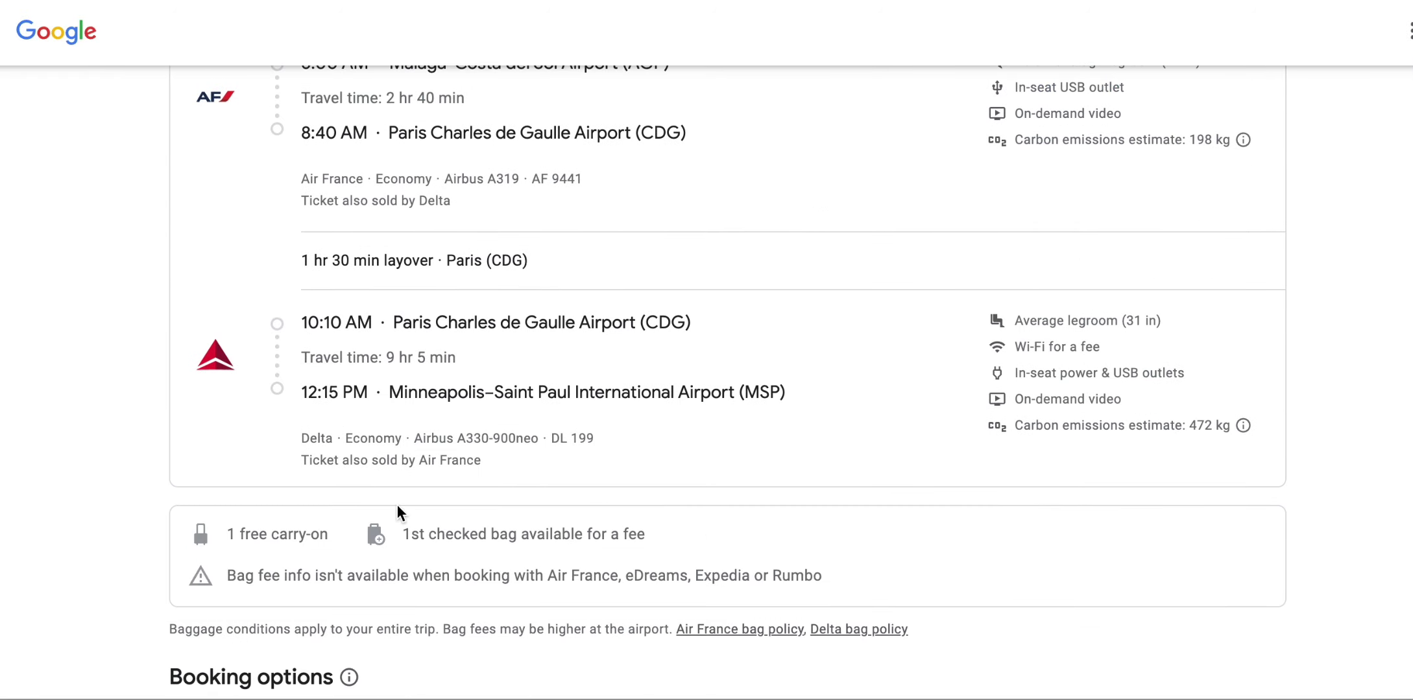
{"action": "scroll", "coordinate": [398, 513], "scroll_direction": "down", "scroll_amount": 2}
{"action": "scroll", "coordinate": [399, 506], "scroll_direction": "up", "scroll_amount": 9}
{"action": "scroll", "coordinate": [399, 506], "scroll_direction": "down", "scroll_amount": 4}
{"action": "scroll", "coordinate": [400, 509], "scroll_direction": "up", "scroll_amount": 3}
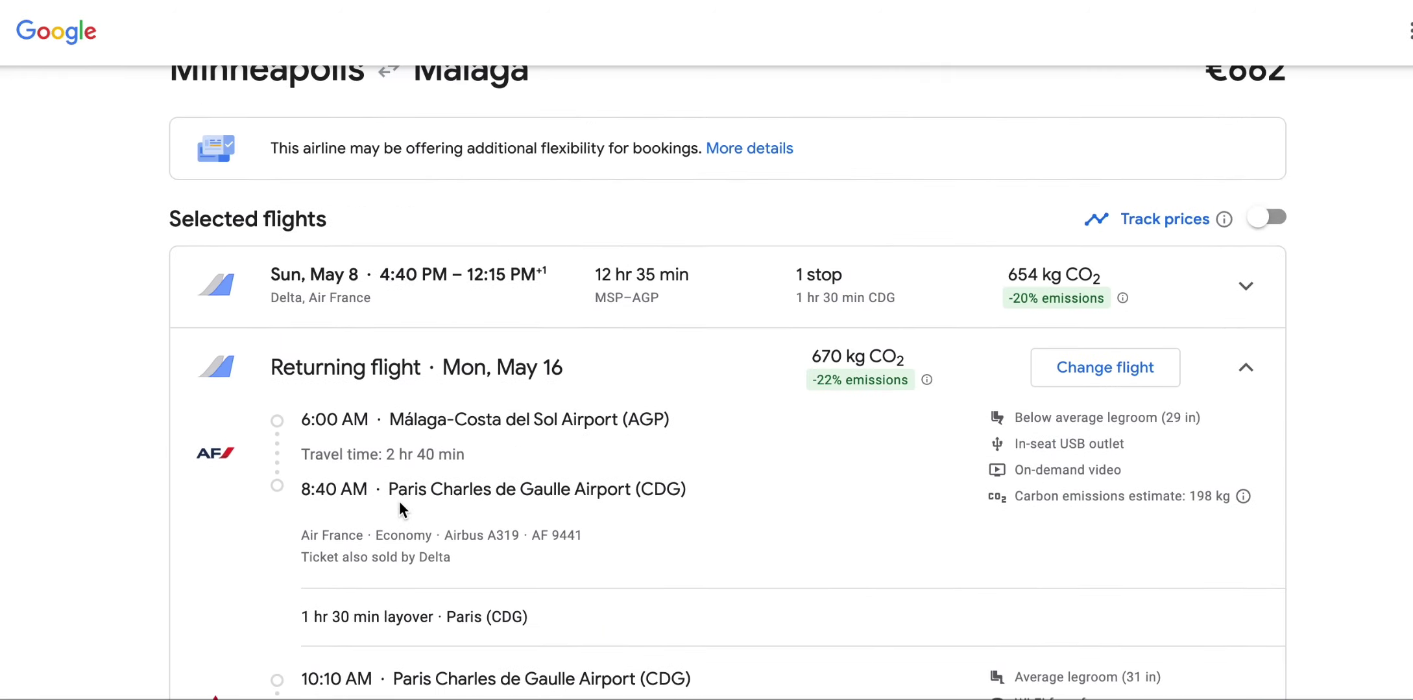
{"action": "scroll", "coordinate": [399, 501], "scroll_direction": "up", "scroll_amount": 1}
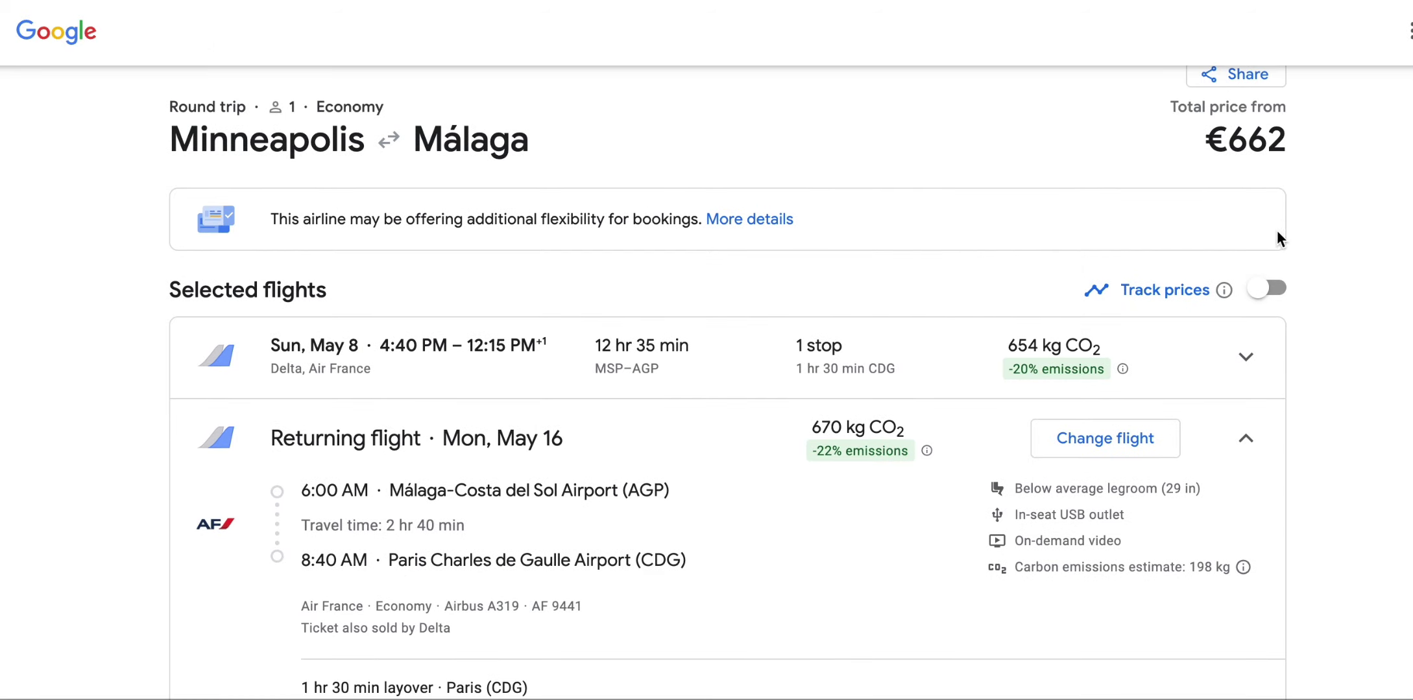
{"action": "left_click", "coordinate": [1245, 357]}
{"action": "scroll", "coordinate": [750, 263], "scroll_direction": "up", "scroll_amount": 1}
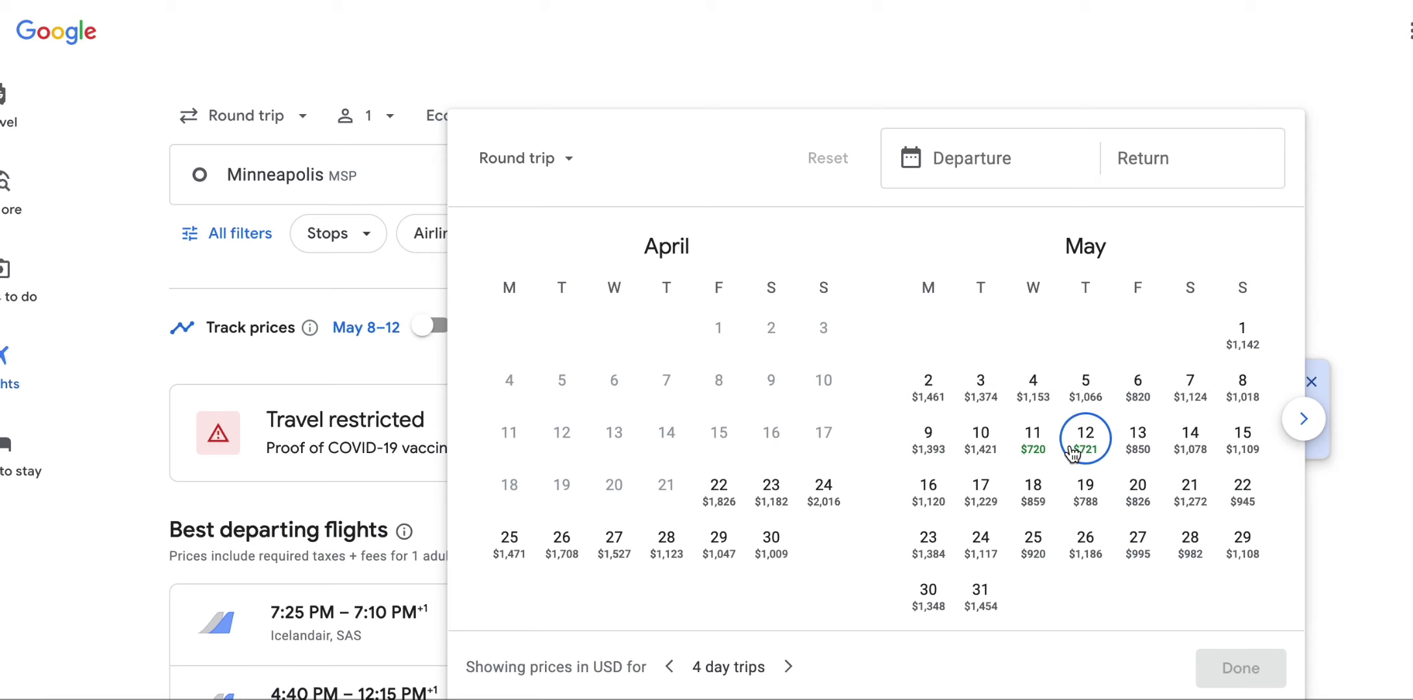
Check the calendar prices for 4-day round trips from Minneapolis to Málaga from May through September.
{"action": "scroll", "coordinate": [1085, 445], "scroll_direction": "down", "scroll_amount": 2}
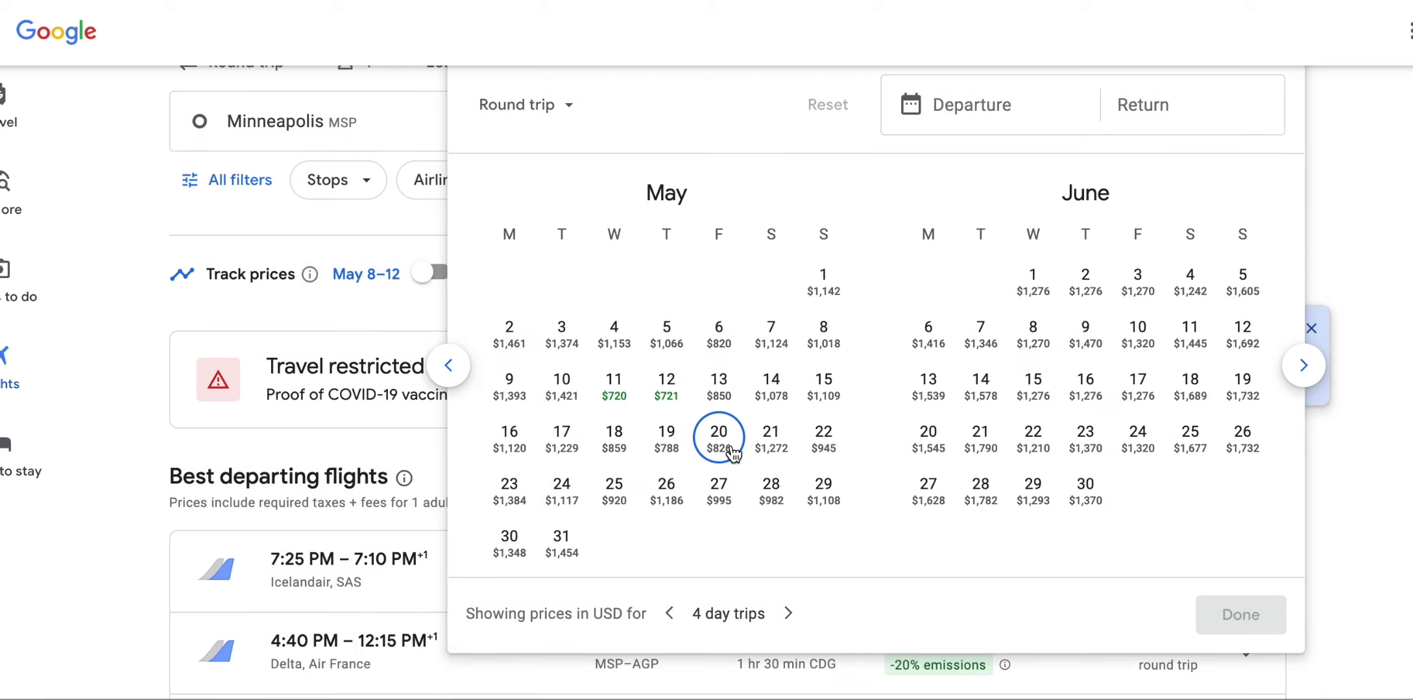
{"action": "left_click", "coordinate": [1303, 366]}
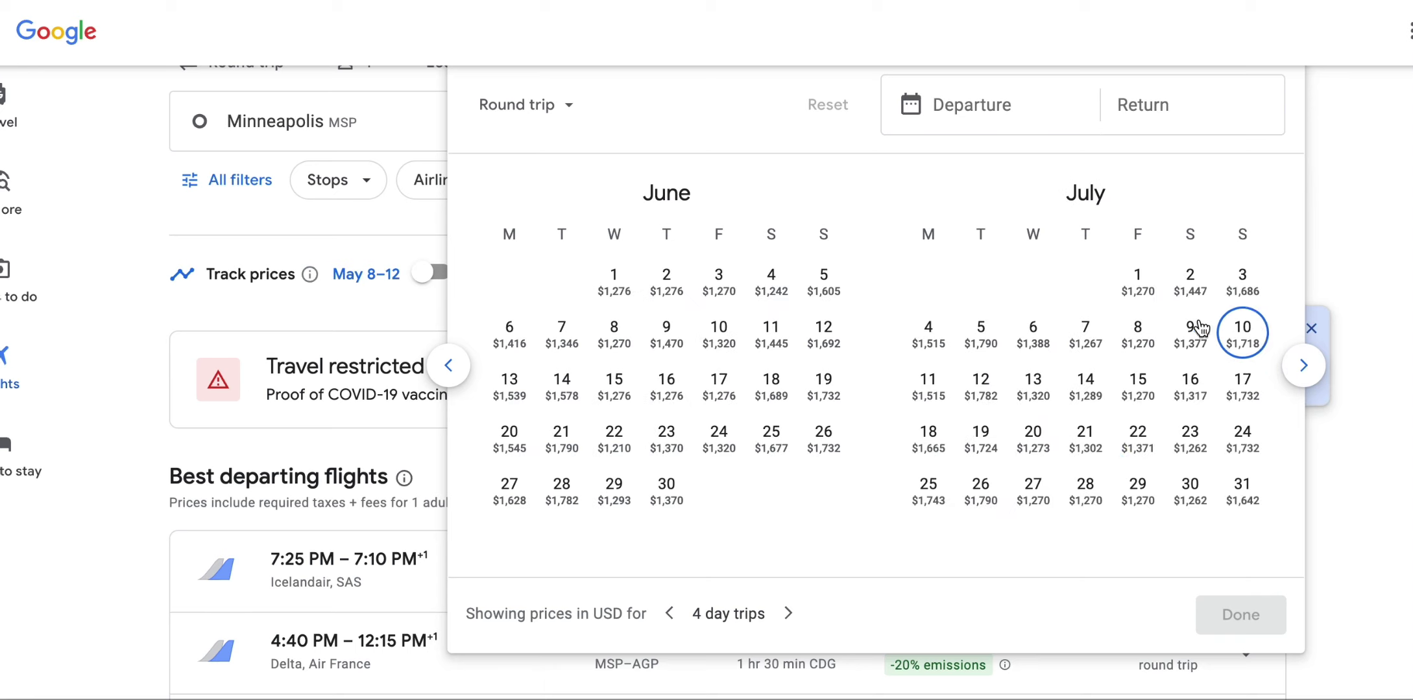
{"action": "left_click", "coordinate": [1323, 371]}
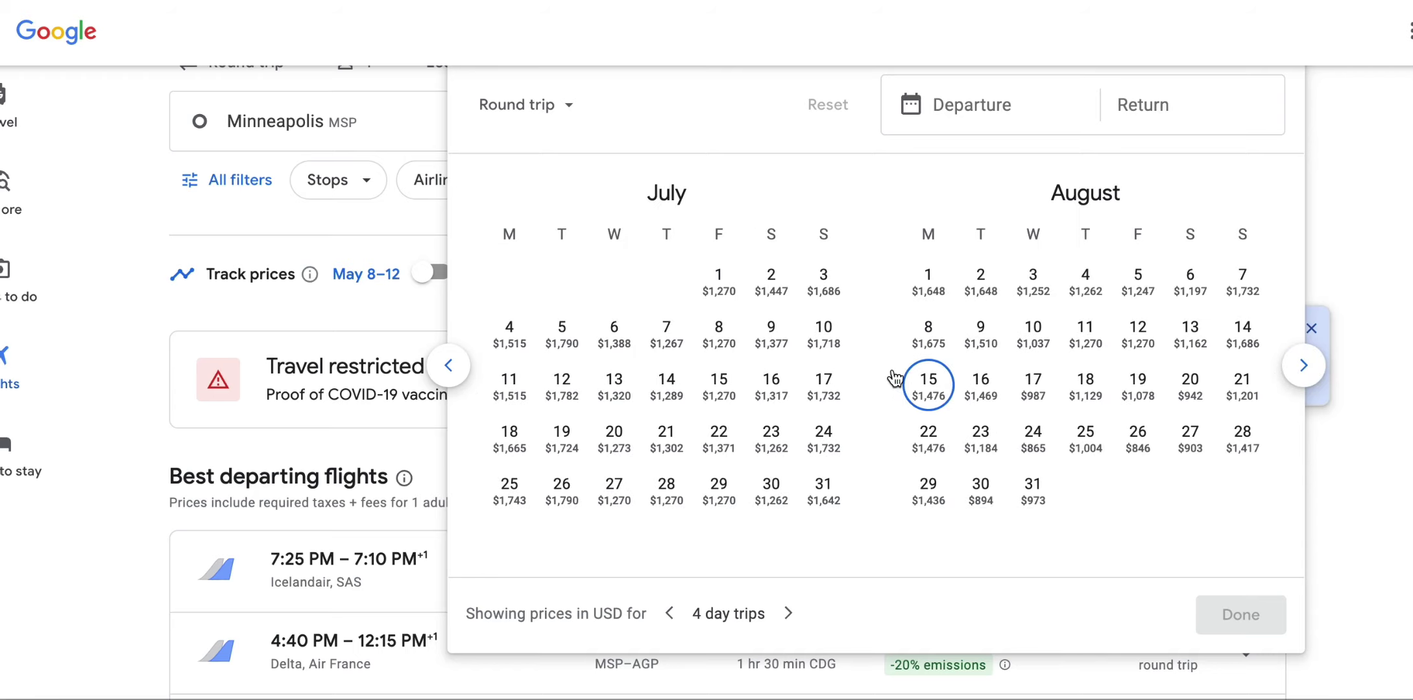
{"action": "left_click", "coordinate": [1303, 365]}
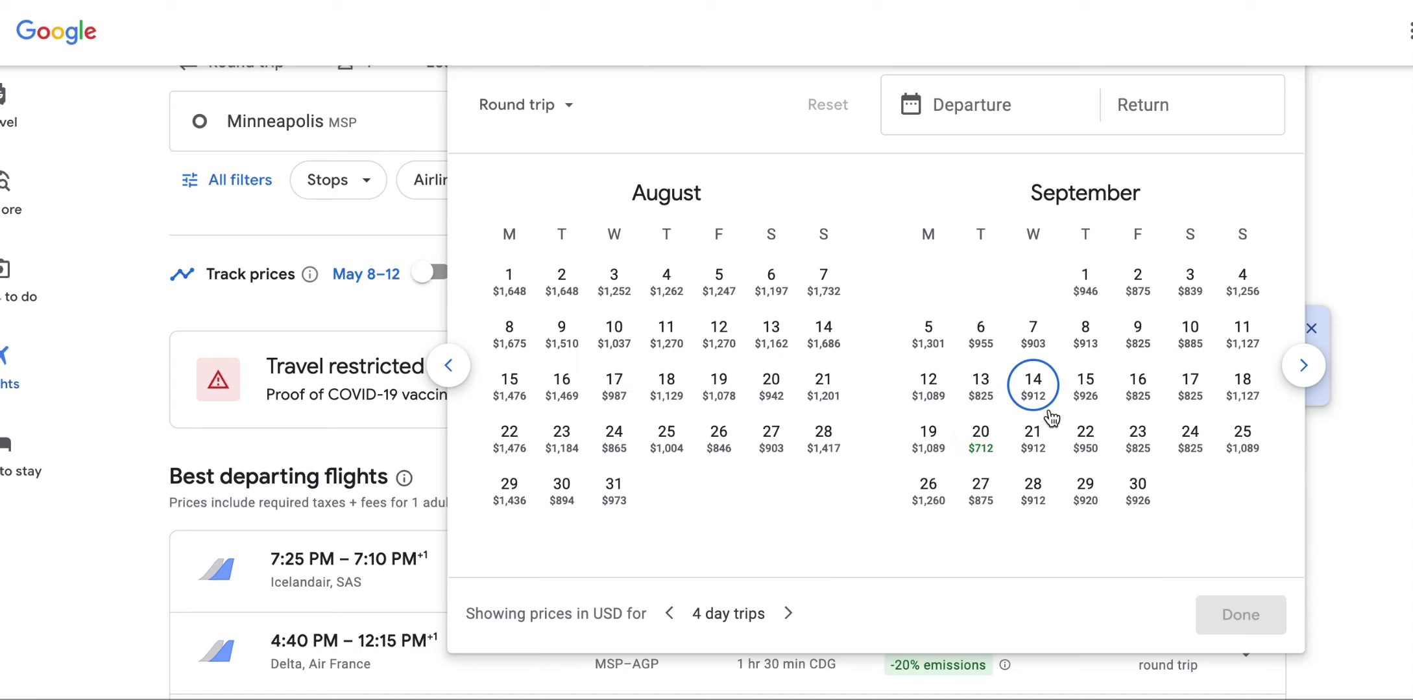
Close the calendar without choosing new dates and dismiss the suggestion to travel May 10–15.
{"action": "left_click", "coordinate": [1320, 421]}
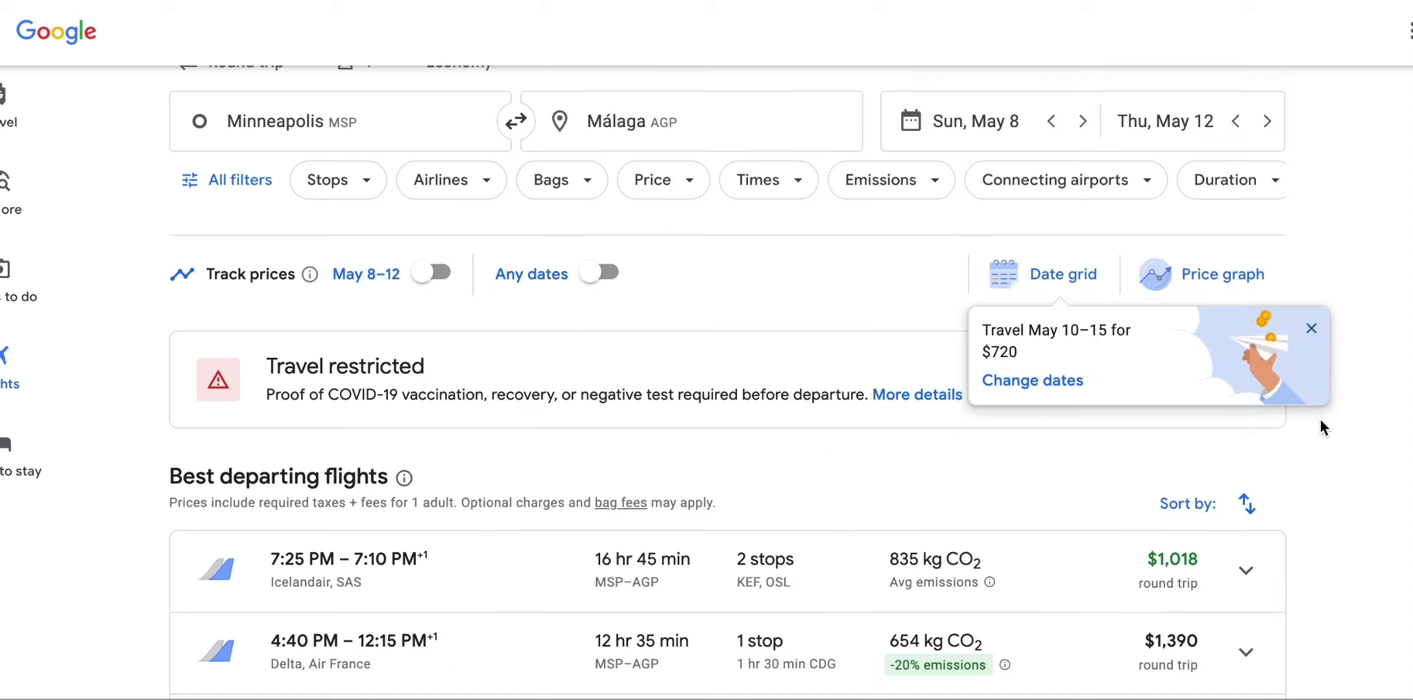
{"action": "left_click", "coordinate": [1313, 332]}
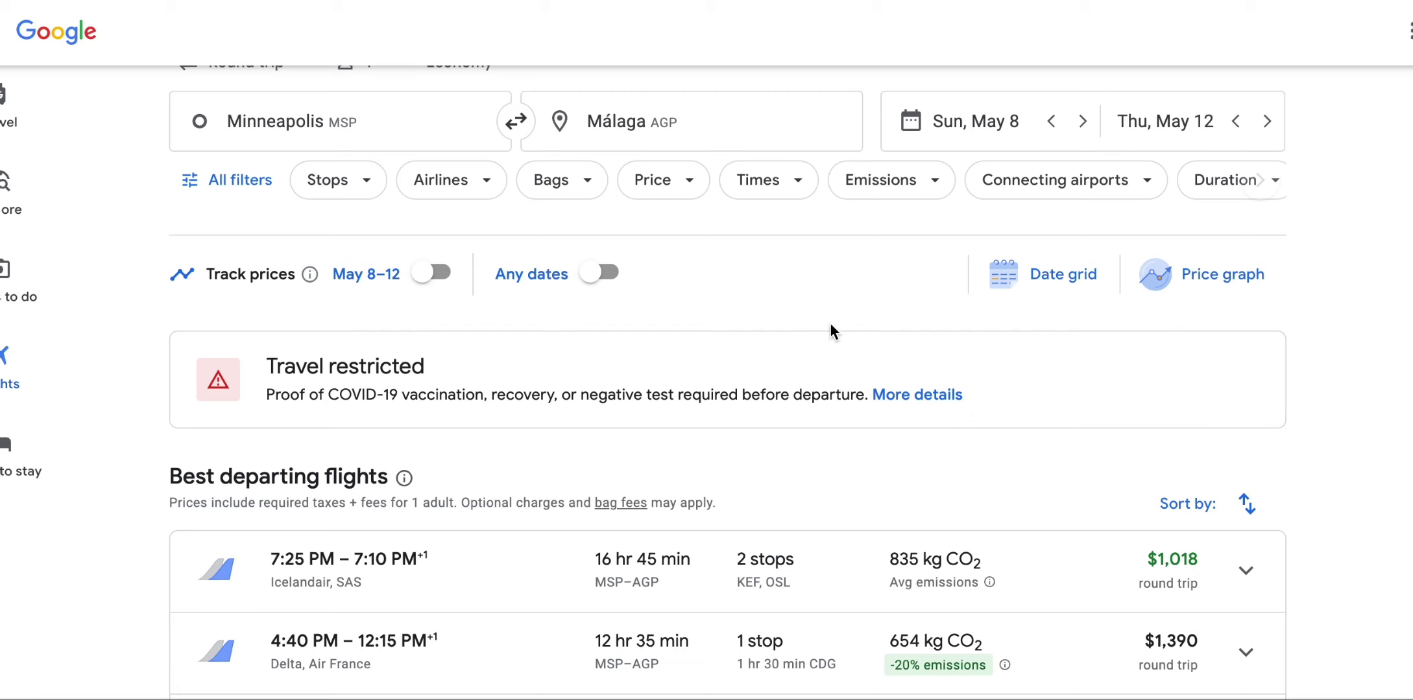
{"action": "scroll", "coordinate": [816, 324], "scroll_direction": "down", "scroll_amount": 2}
{"action": "scroll", "coordinate": [800, 324], "scroll_direction": "up", "scroll_amount": 3}
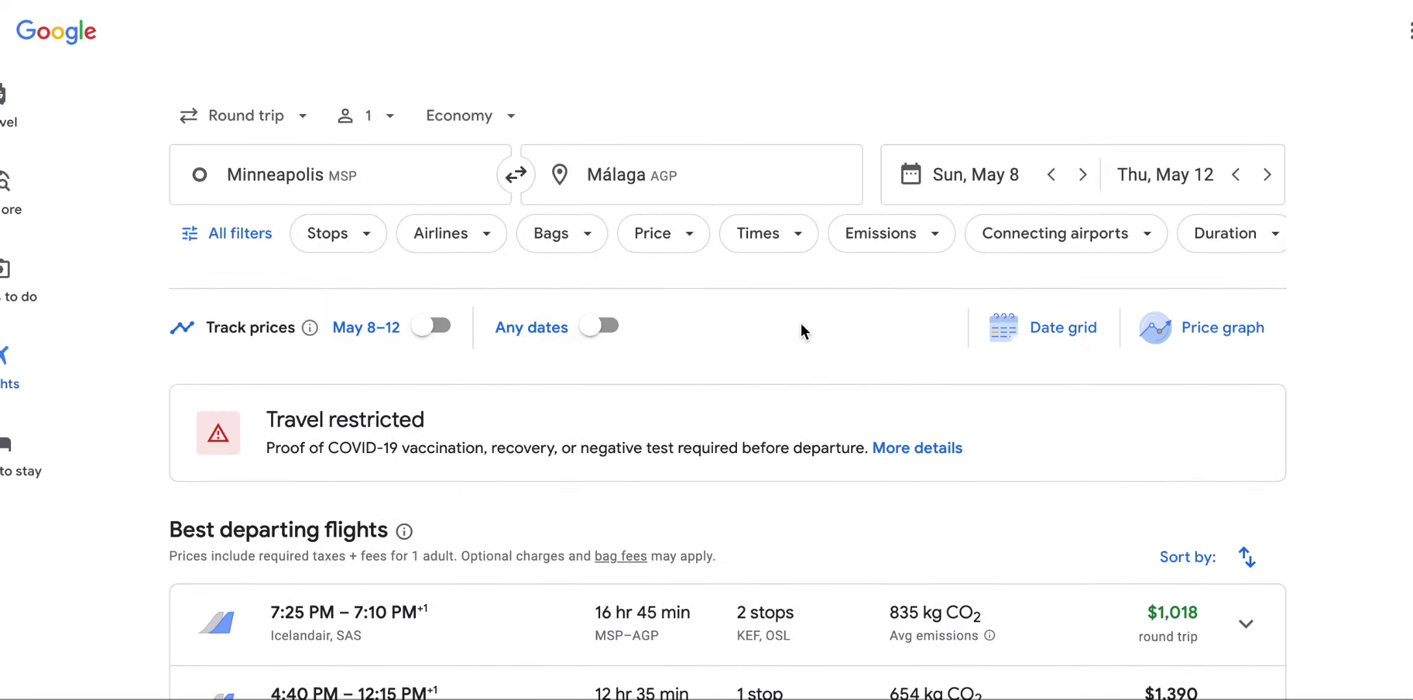
Explore destinations from Dallas with flexible dates for a 1-week trip in the next 6 months.
{"action": "left_click", "coordinate": [379, 173]}
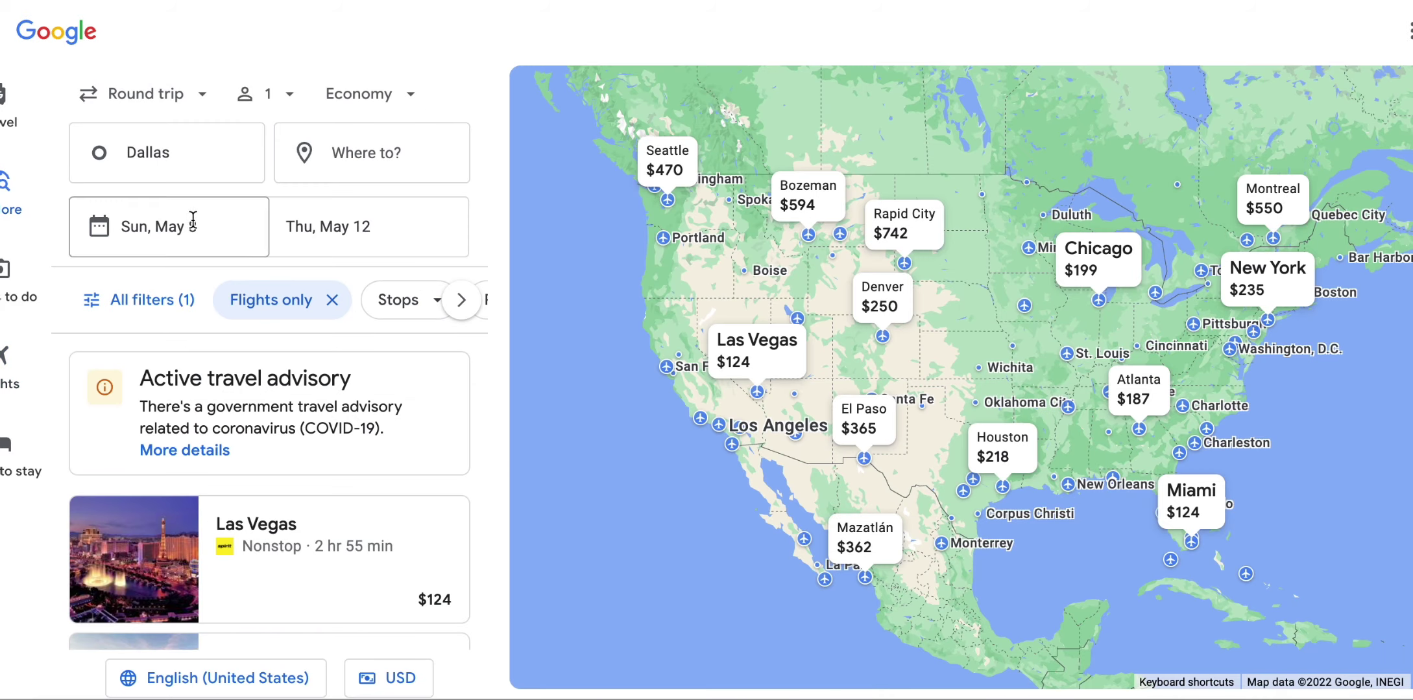
{"action": "left_click", "coordinate": [181, 214]}
{"action": "left_click", "coordinate": [267, 92]}
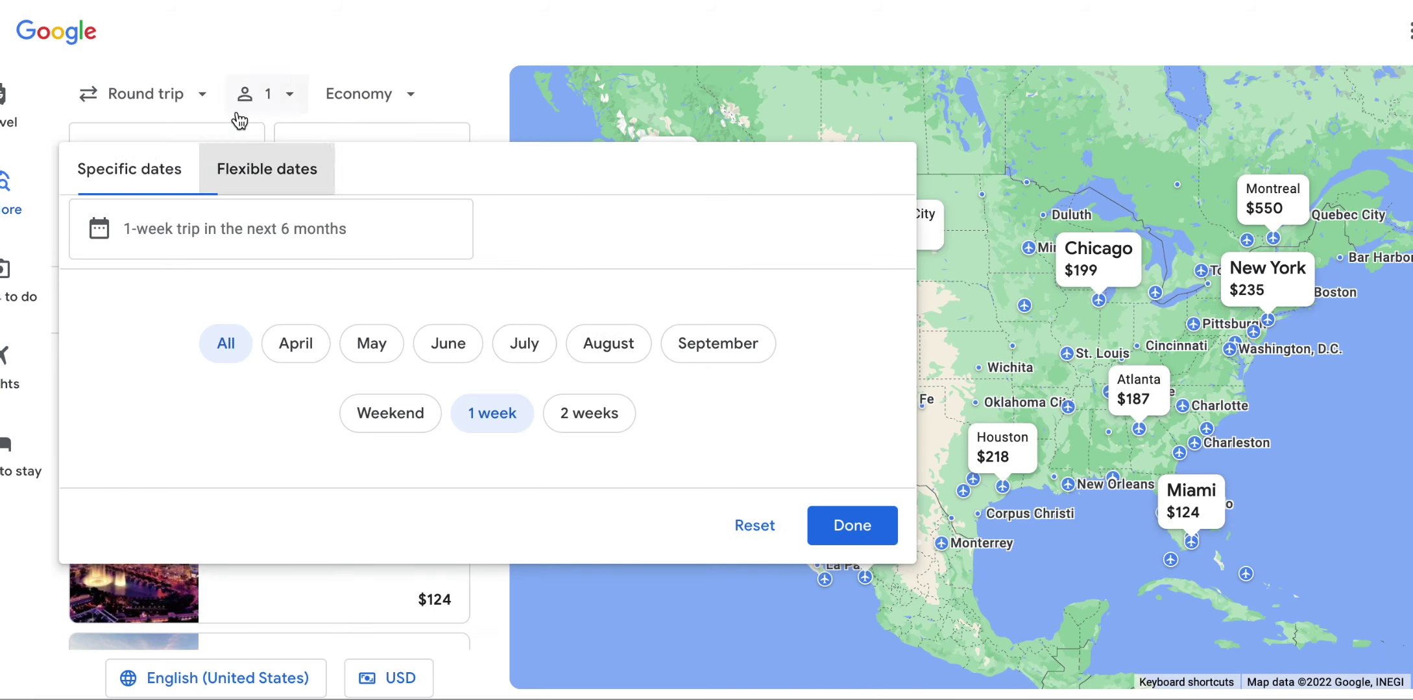
{"action": "left_click", "coordinate": [934, 552]}
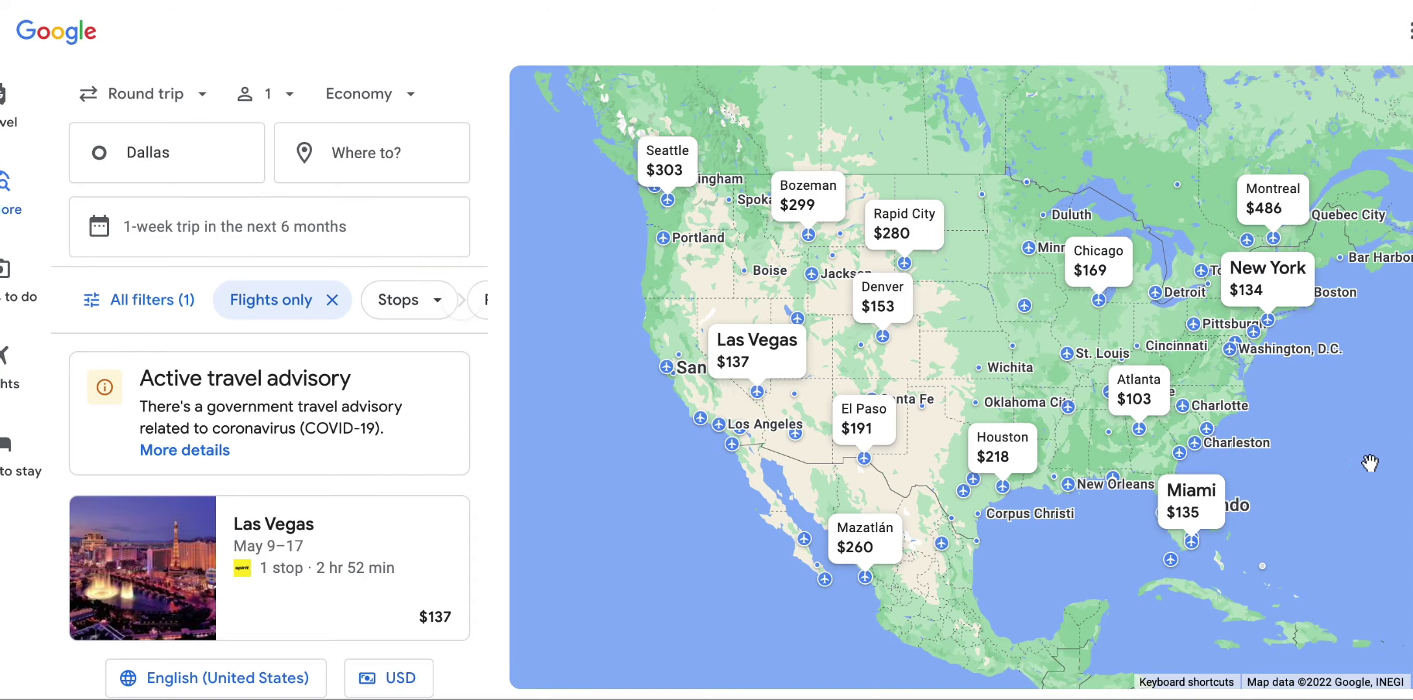
Compare flight prices from Dallas to destinations across Spain and its neighbouring countries on the map.
{"action": "left_click_drag", "start_coordinate": [1290, 447], "coordinate": [312, 420]}
{"action": "left_click_drag", "start_coordinate": [895, 327], "coordinate": [621, 419]}
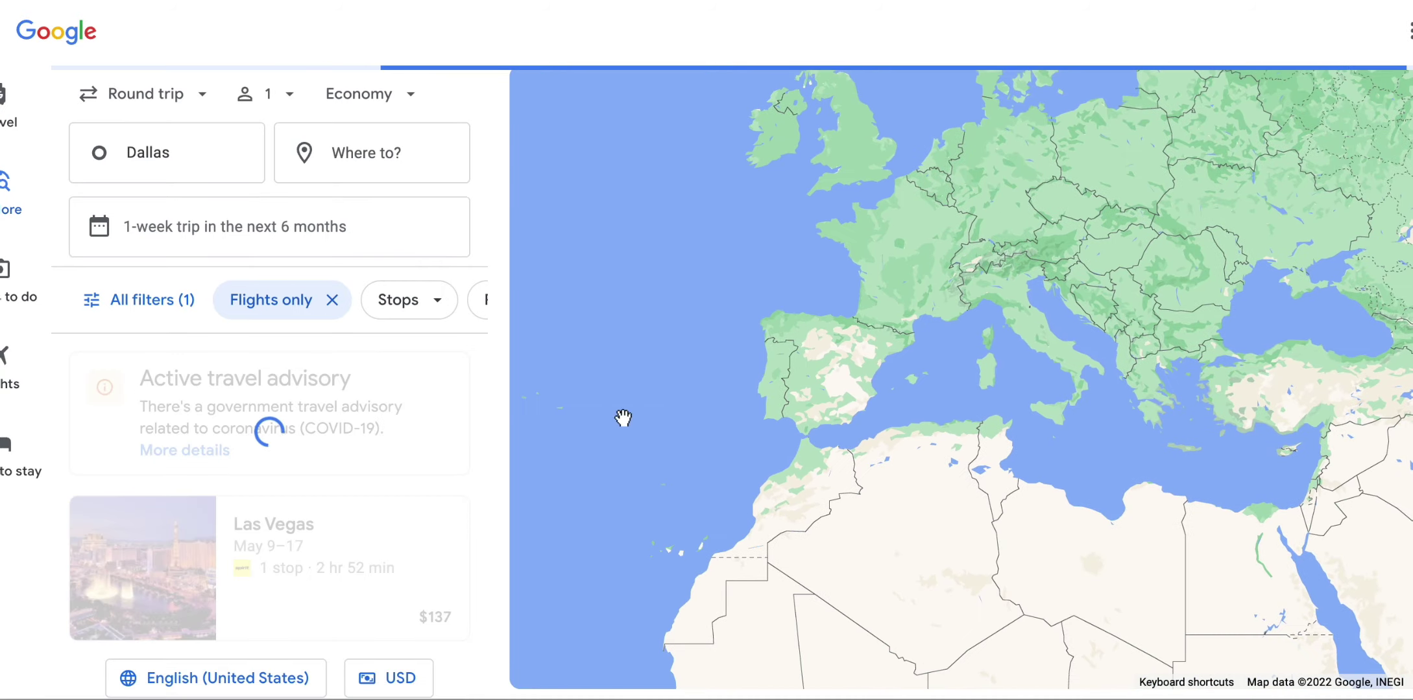
{"action": "scroll", "coordinate": [844, 418], "scroll_direction": "down", "scroll_amount": 4}
{"action": "scroll", "coordinate": [844, 417], "scroll_direction": "up", "scroll_amount": 3}
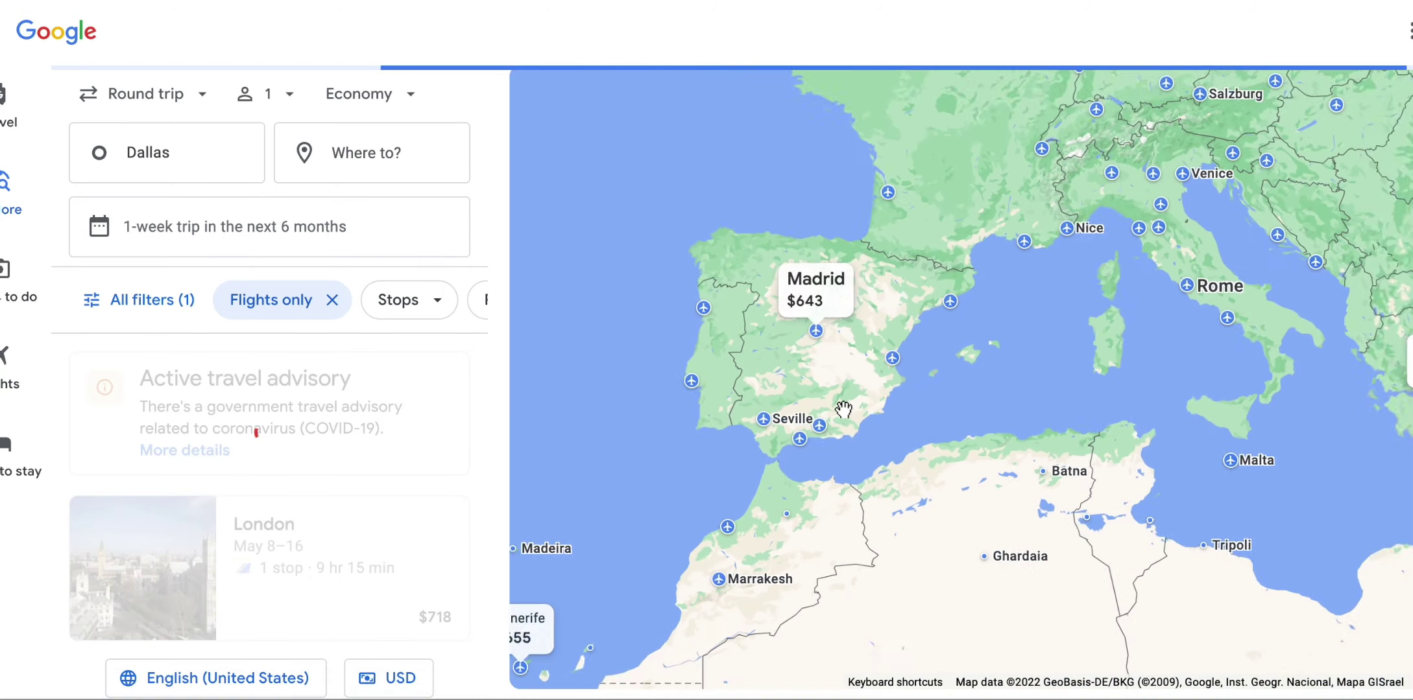
{"action": "scroll", "coordinate": [843, 410], "scroll_direction": "up", "scroll_amount": 1}
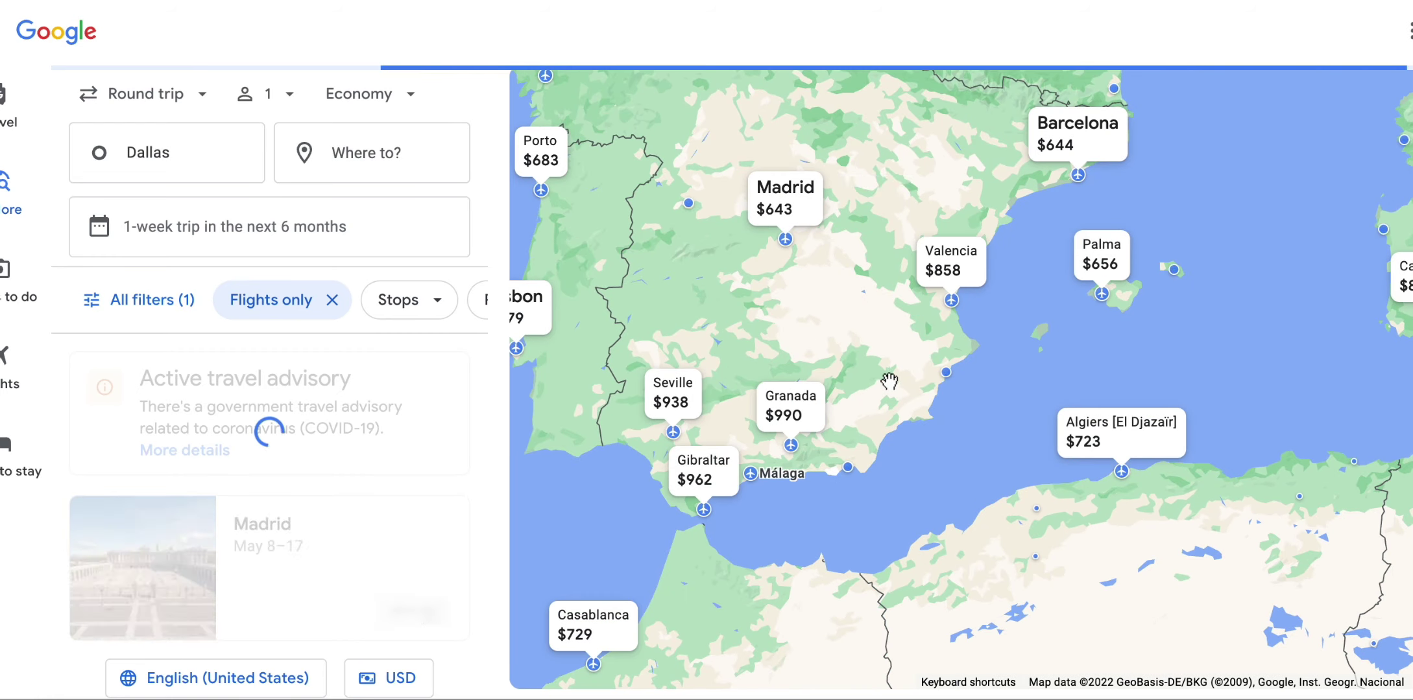
{"action": "left_click_drag", "start_coordinate": [863, 366], "coordinate": [937, 490]}
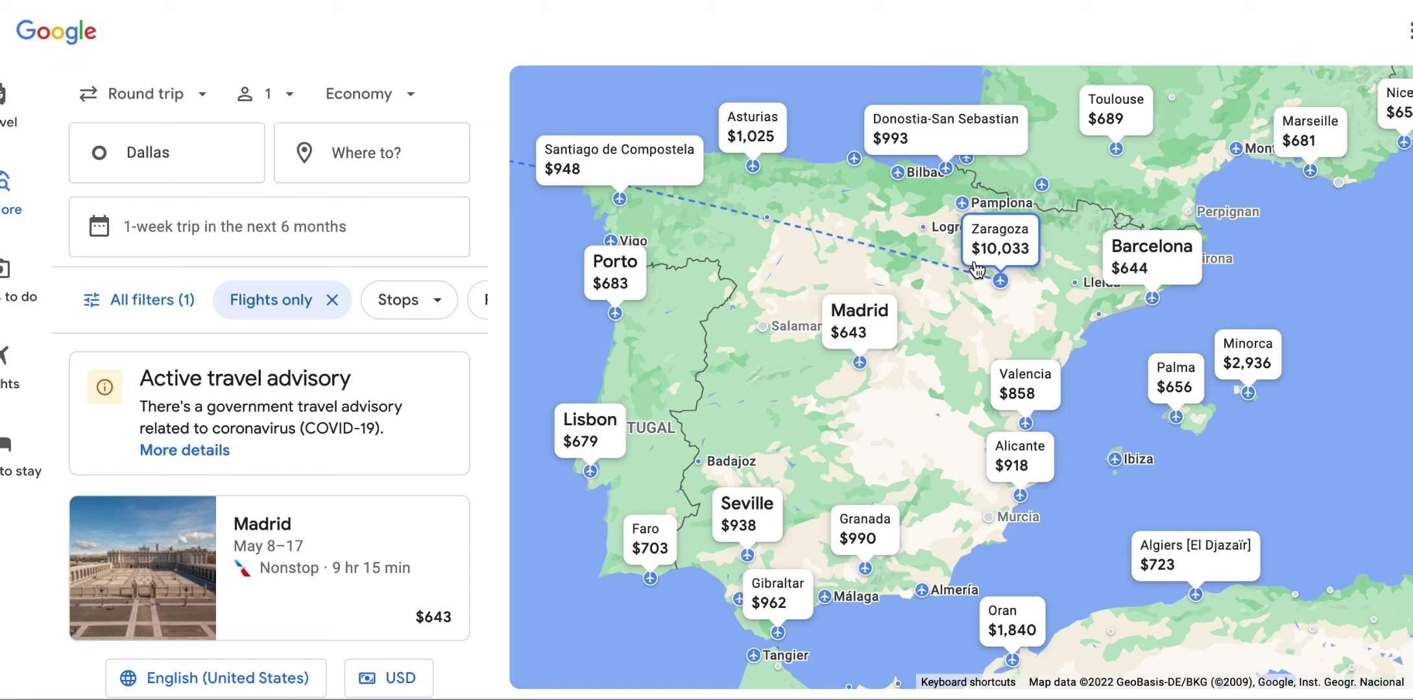
{"action": "left_click_drag", "start_coordinate": [950, 450], "coordinate": [971, 394]}
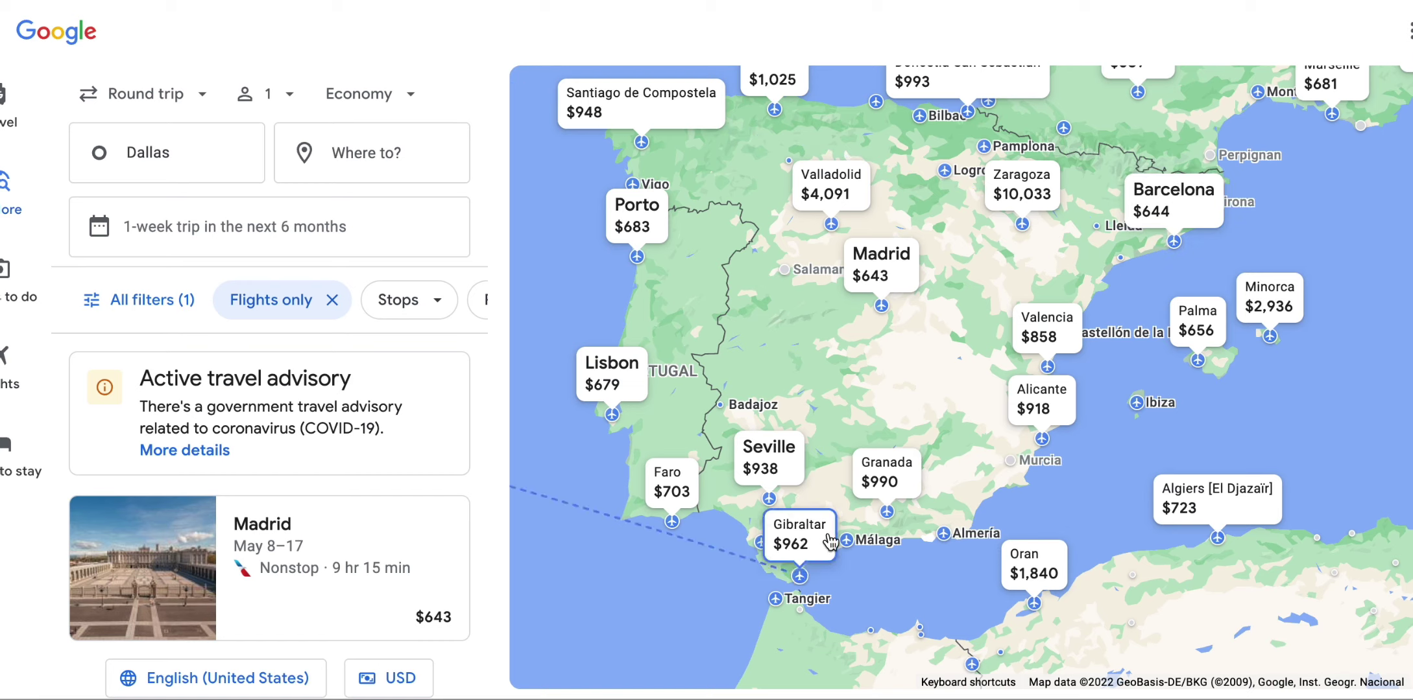
Open the American, British Airways round trip from Dallas to Gibraltar for May 22–28 and review its departing flights.
{"action": "scroll", "coordinate": [861, 554], "scroll_direction": "up", "scroll_amount": 2}
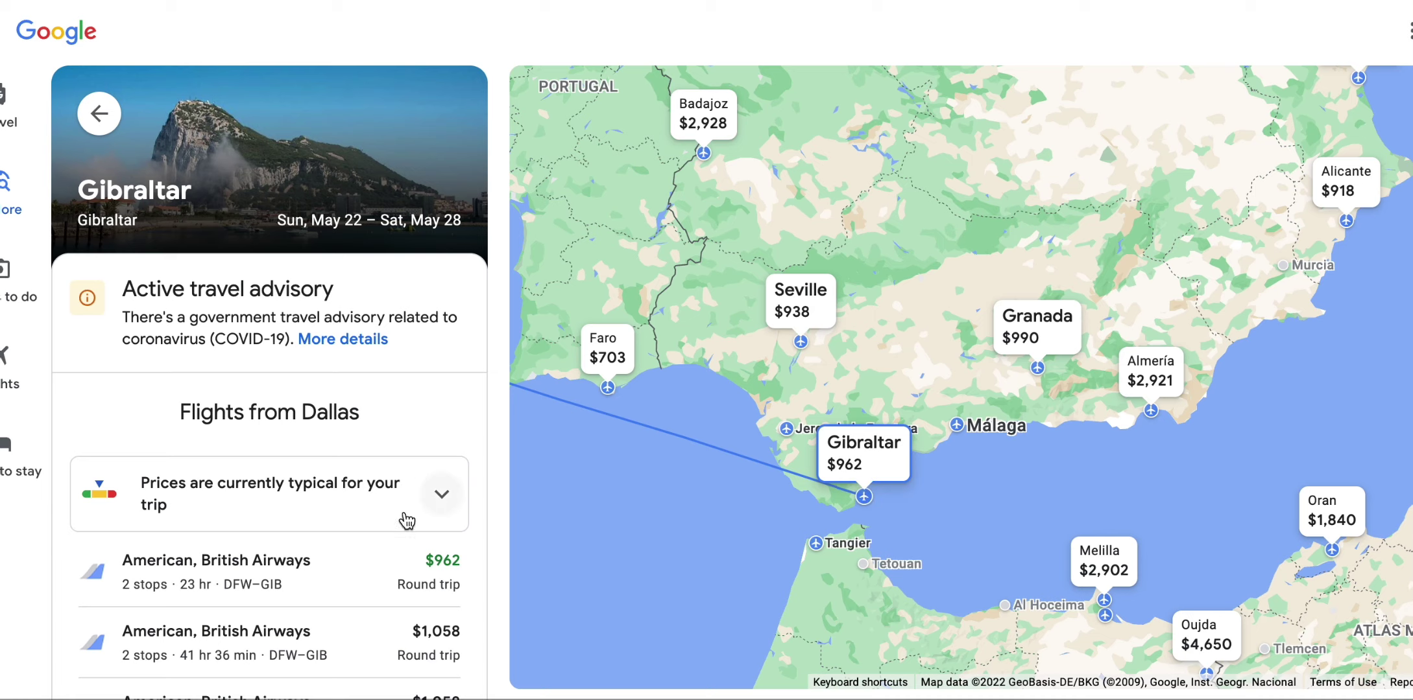
{"action": "left_click", "coordinate": [360, 582]}
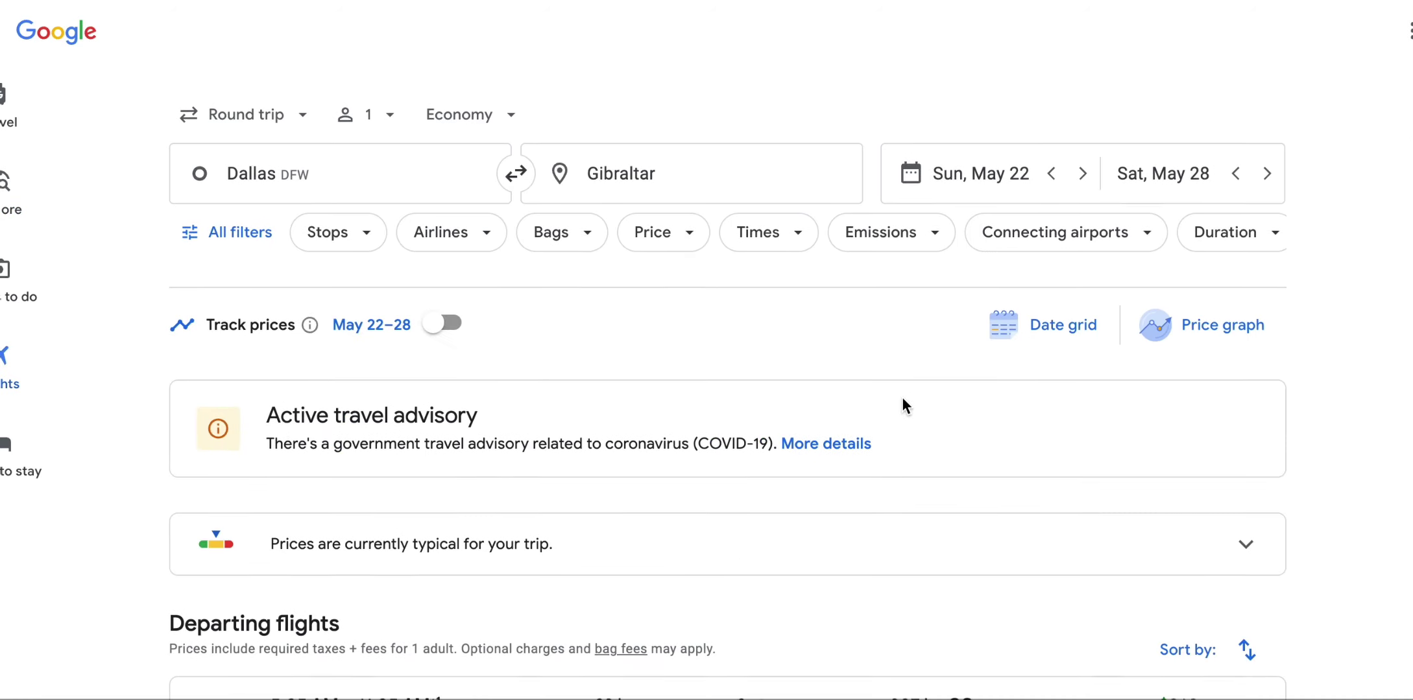
{"action": "scroll", "coordinate": [902, 397], "scroll_direction": "down", "scroll_amount": 1}
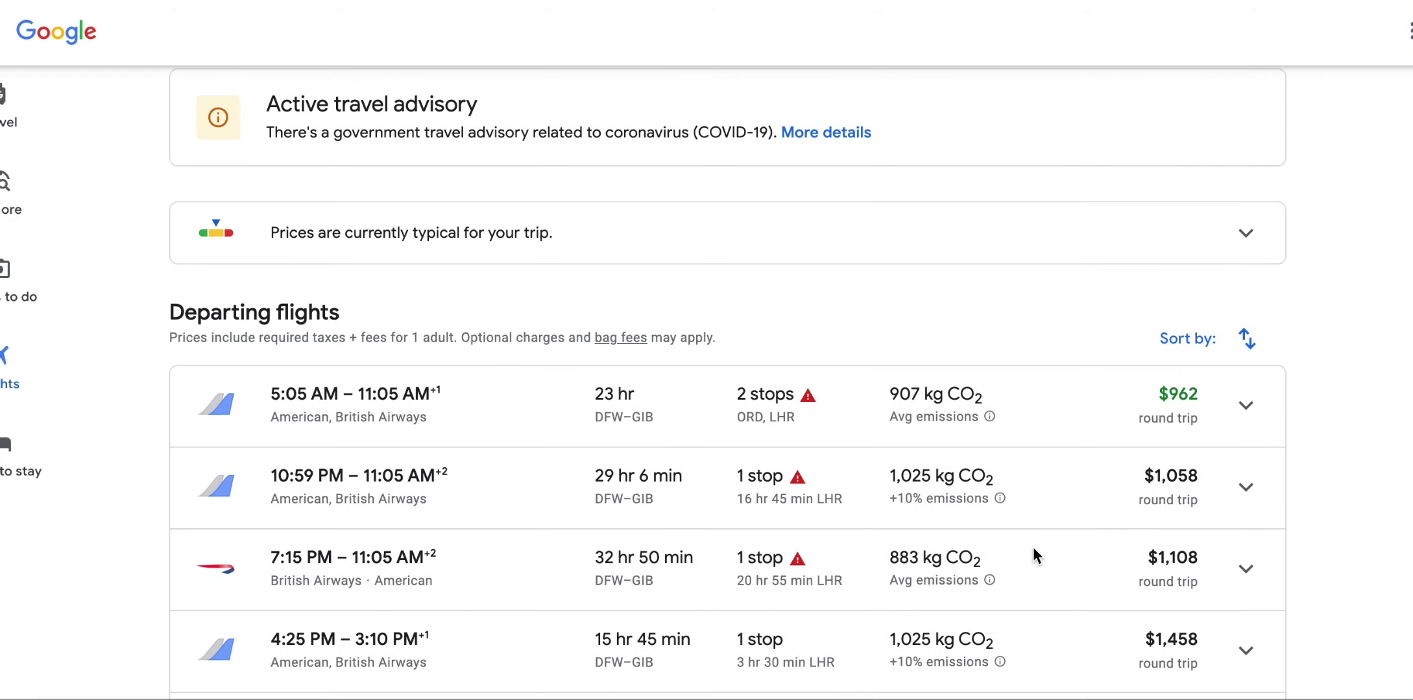
{"action": "scroll", "coordinate": [1033, 546], "scroll_direction": "down", "scroll_amount": 1}
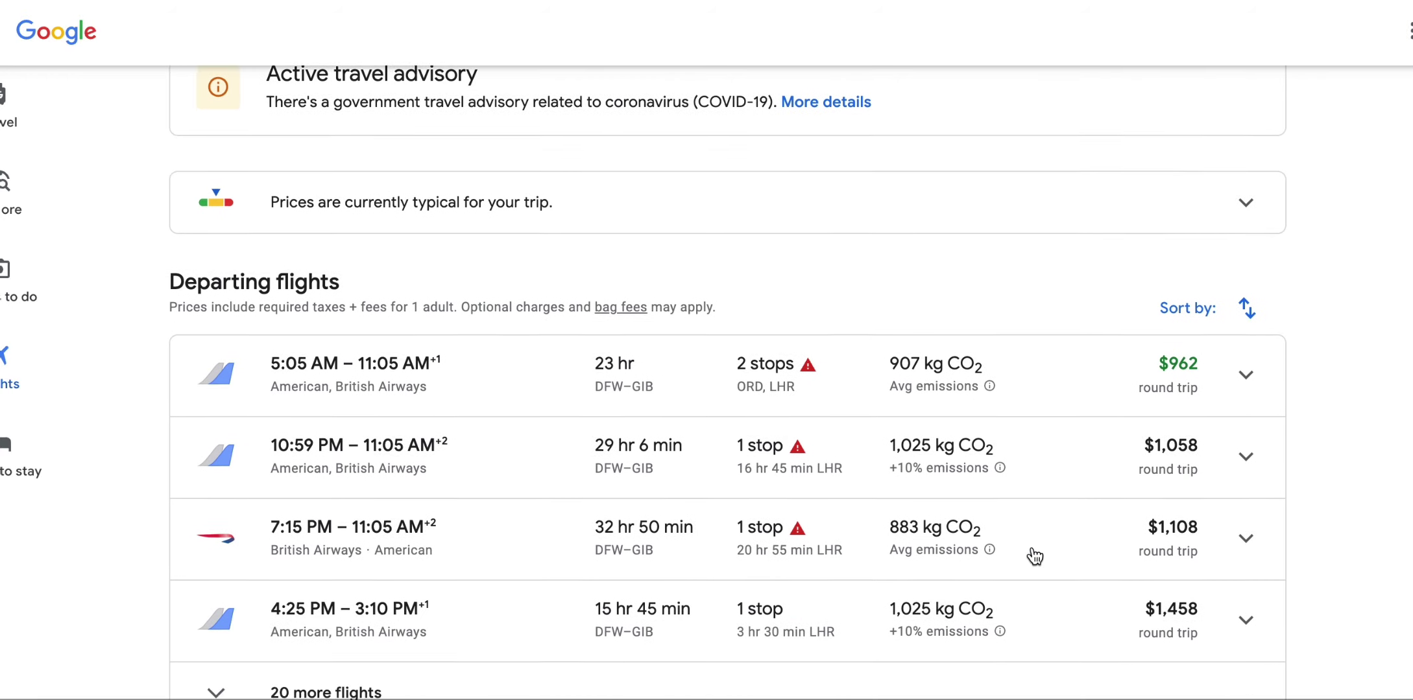
Expand the 5:05 AM departing flight on May 22 and review its legs and overnight London layover.
{"action": "scroll", "coordinate": [943, 557], "scroll_direction": "up", "scroll_amount": 1}
{"action": "left_click", "coordinate": [1244, 410]}
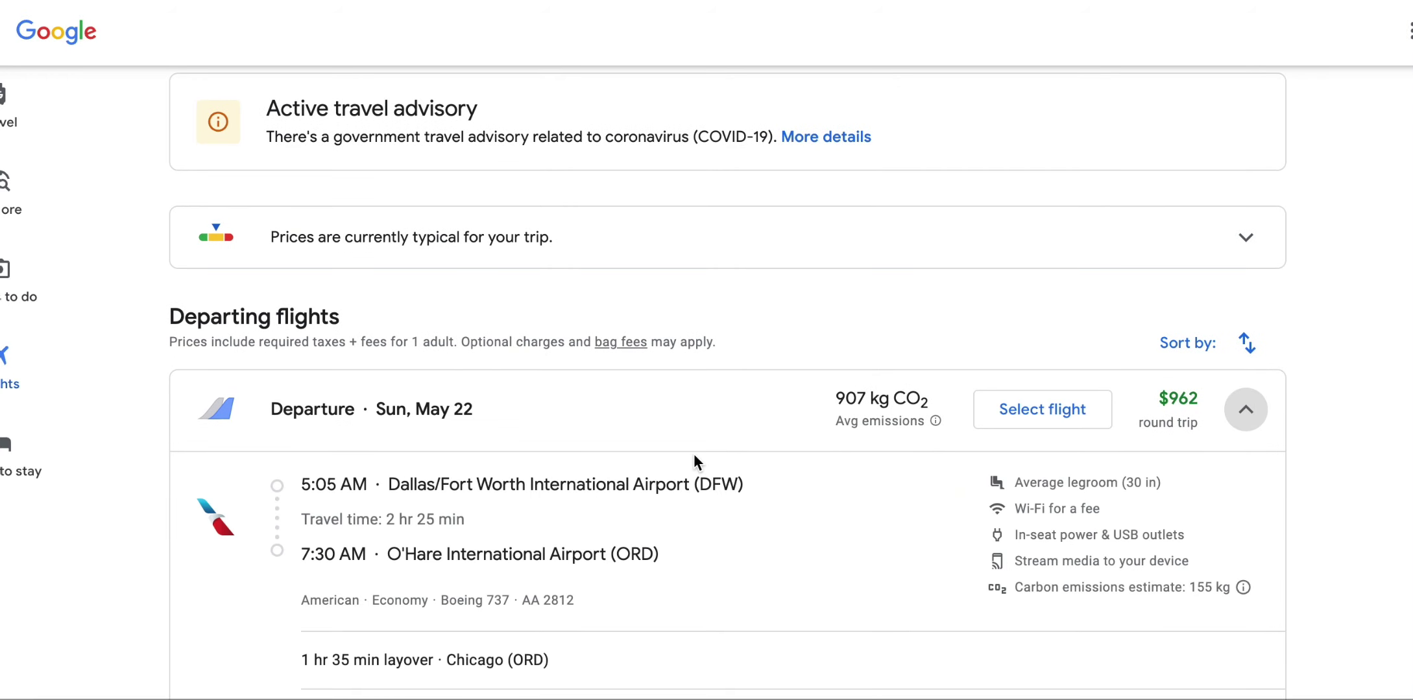
{"action": "scroll", "coordinate": [693, 453], "scroll_direction": "down", "scroll_amount": 2}
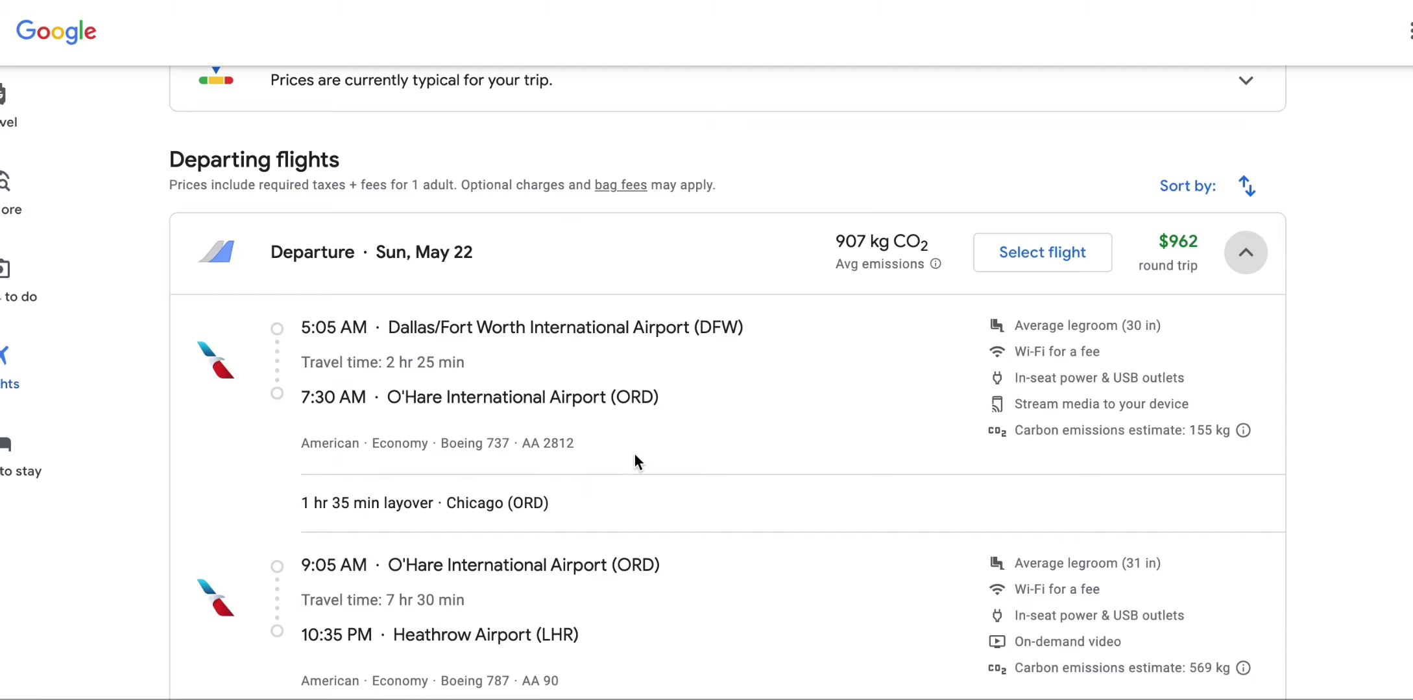
{"action": "scroll", "coordinate": [634, 453], "scroll_direction": "down", "scroll_amount": 3}
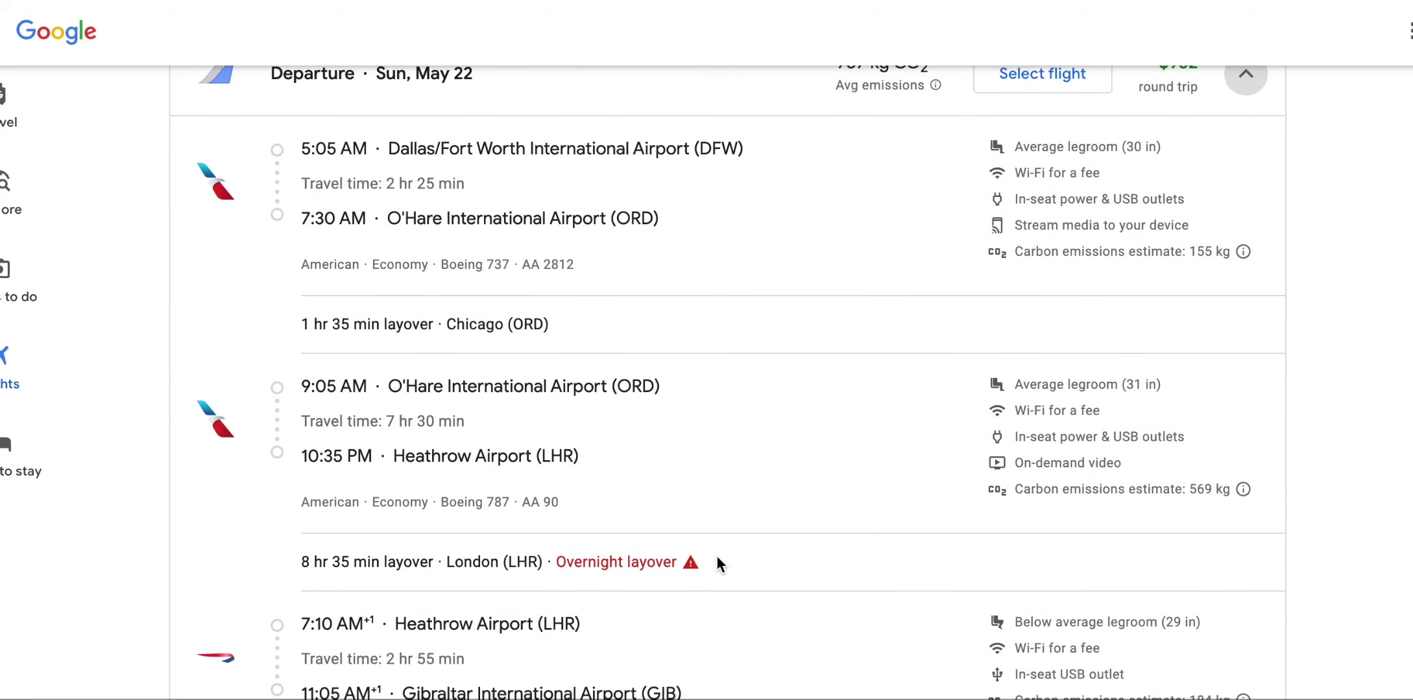
{"action": "left_click_drag", "start_coordinate": [719, 554], "coordinate": [298, 556]}
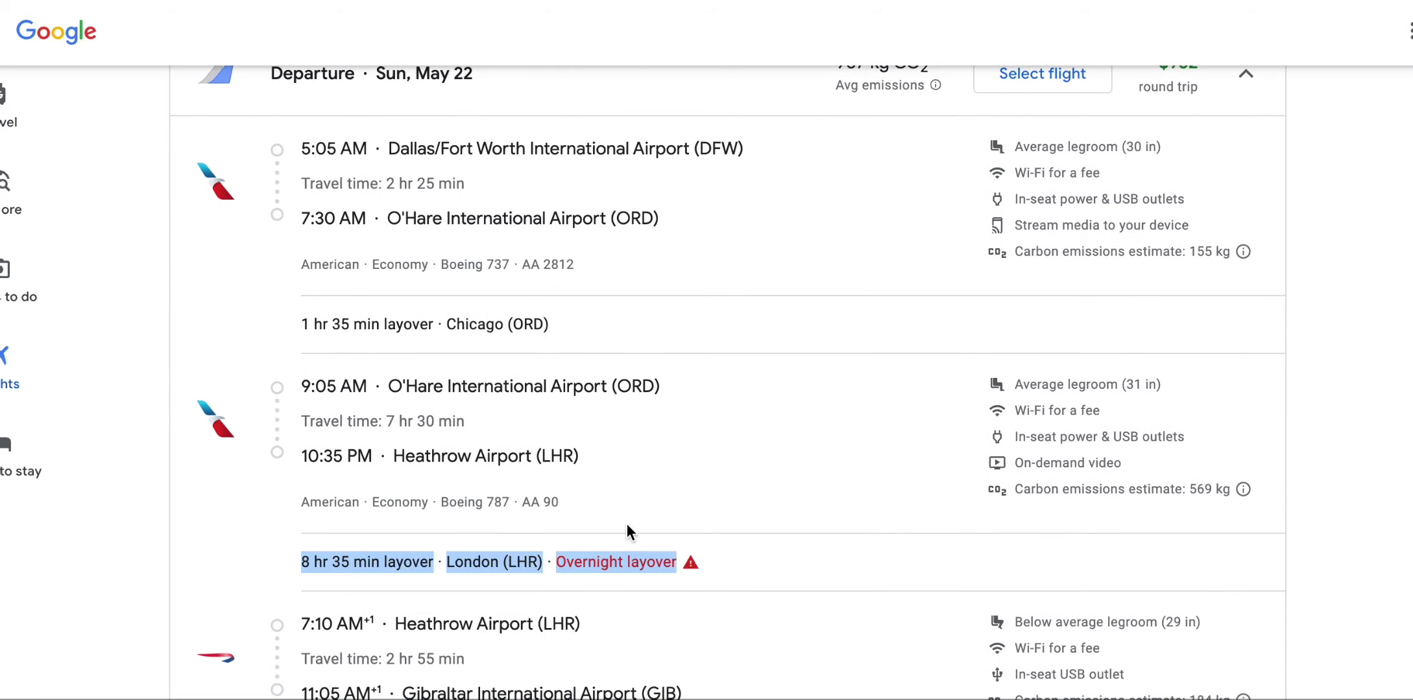
{"action": "left_click", "coordinate": [655, 516]}
Clear the trip dates, compare calendar fares from April to July and change the trip to May 15–21.
{"action": "scroll", "coordinate": [871, 451], "scroll_direction": "up", "scroll_amount": 10}
{"action": "left_click", "coordinate": [1008, 173]}
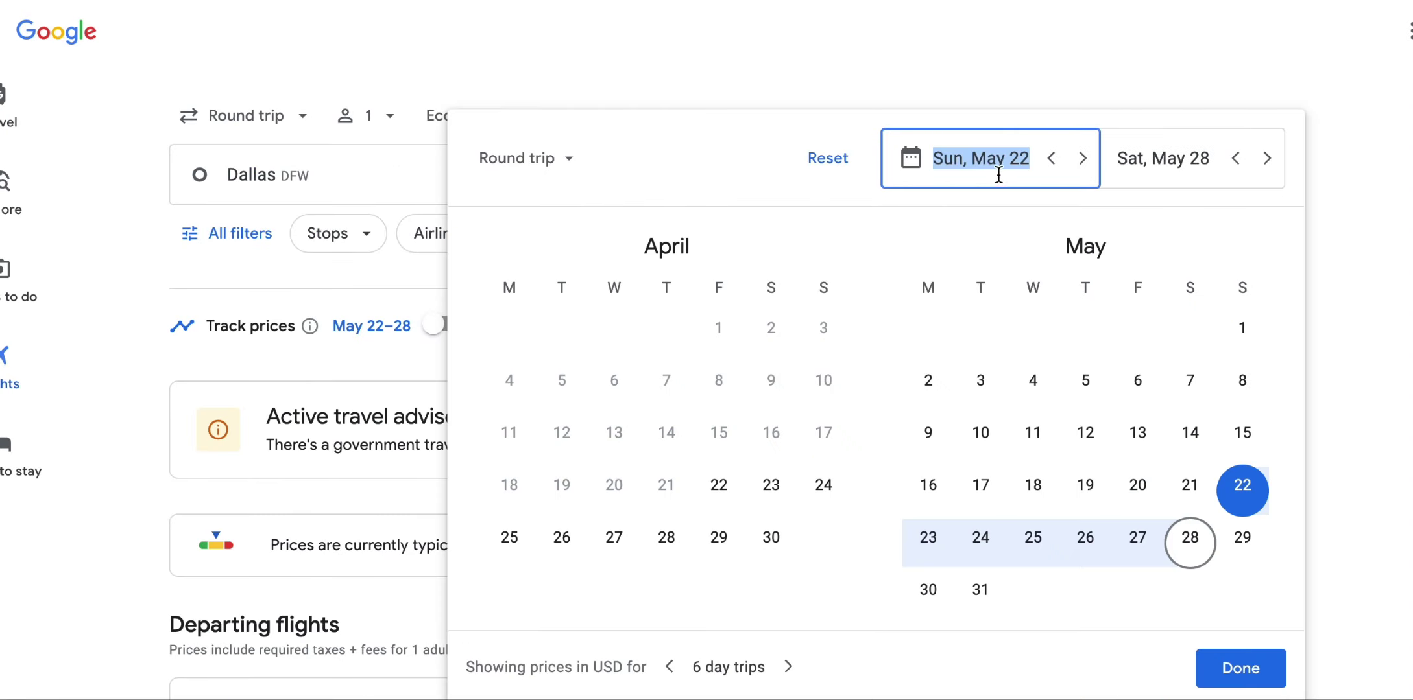
{"action": "left_click", "coordinate": [829, 155]}
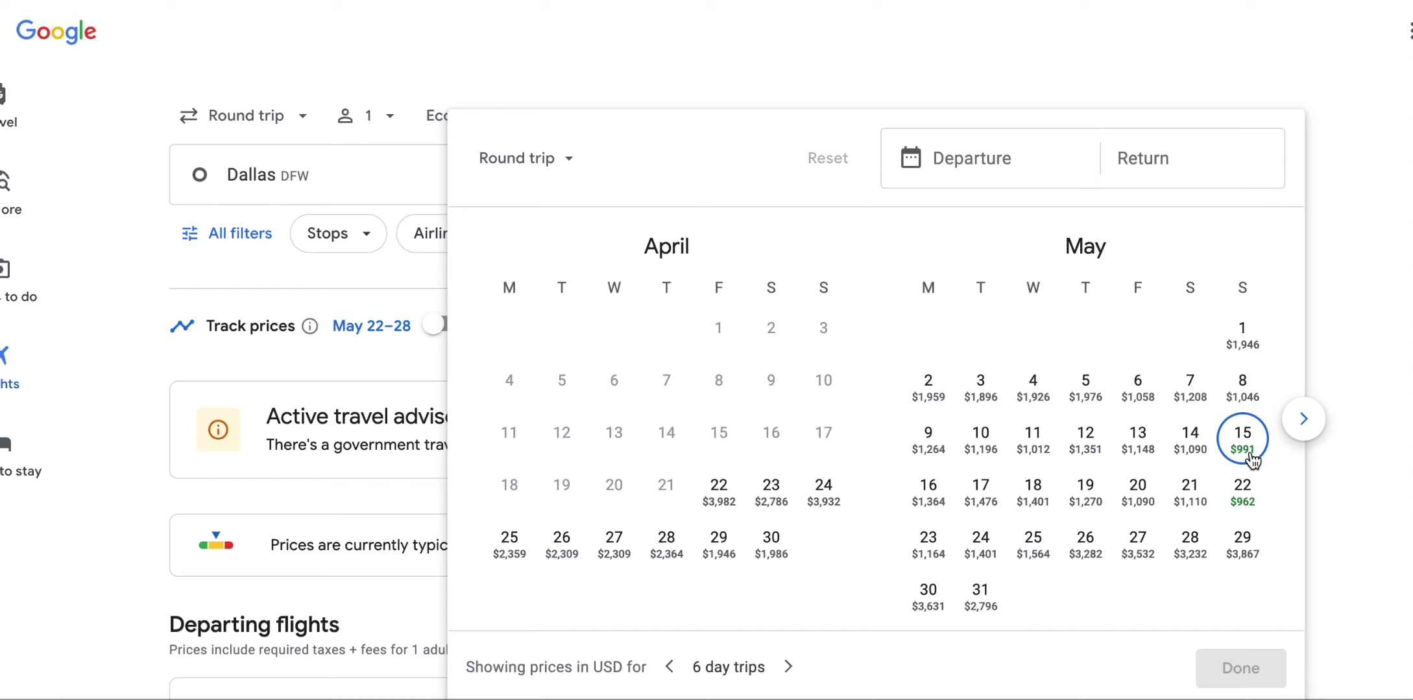
{"action": "left_click", "coordinate": [1302, 420]}
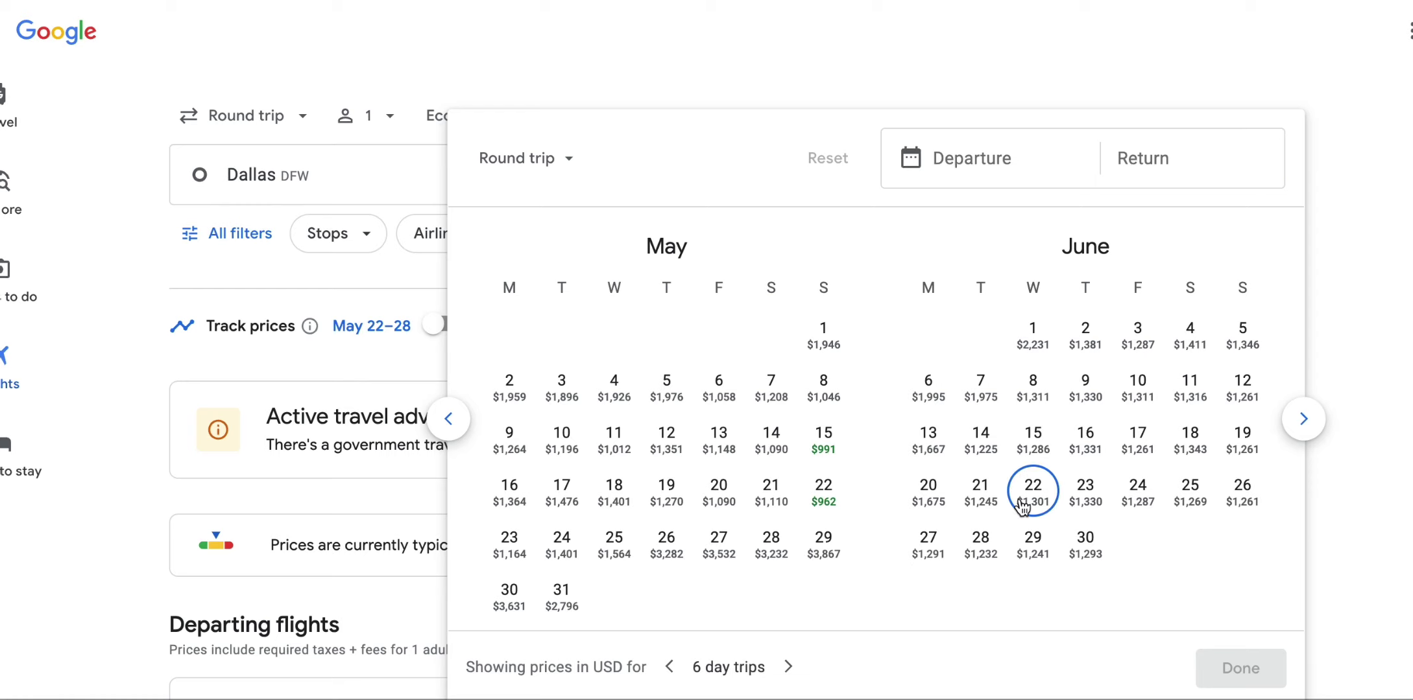
{"action": "left_click", "coordinate": [1321, 428]}
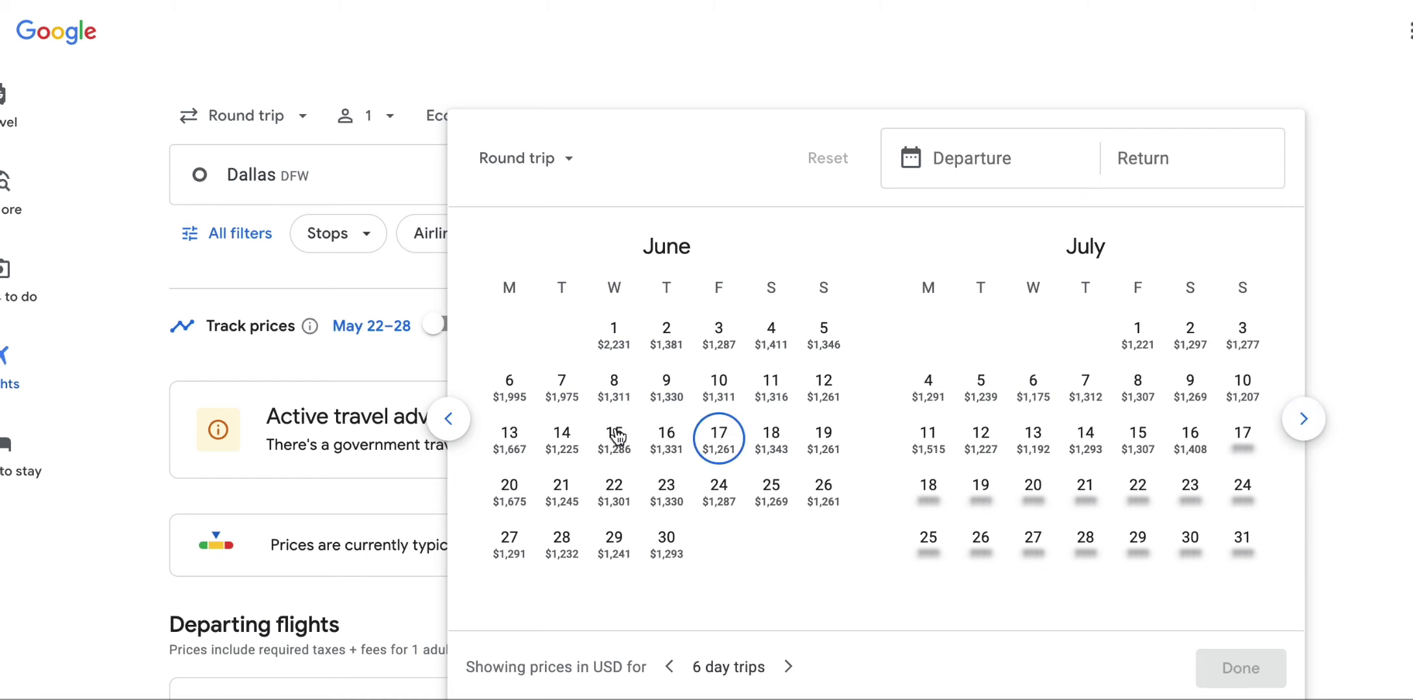
{"action": "left_click", "coordinate": [446, 421]}
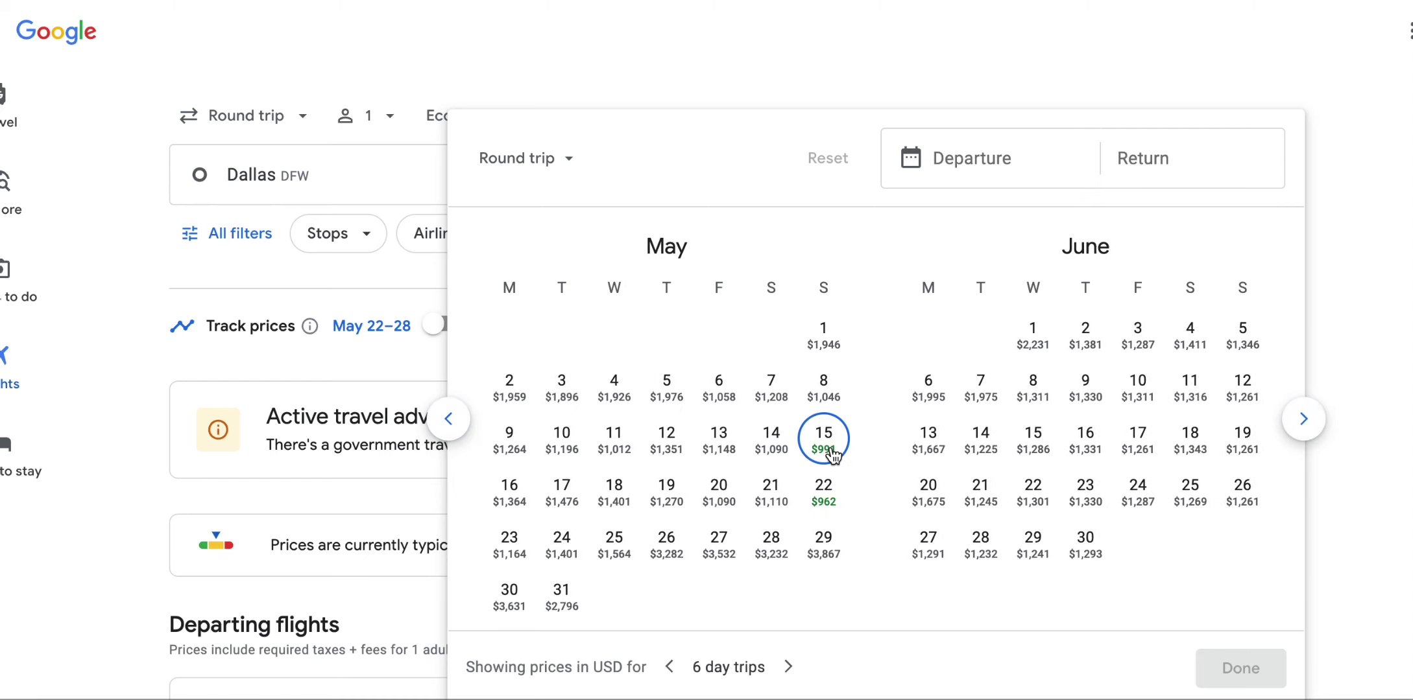
{"action": "left_click", "coordinate": [825, 439]}
{"action": "key", "text": "Escape"}
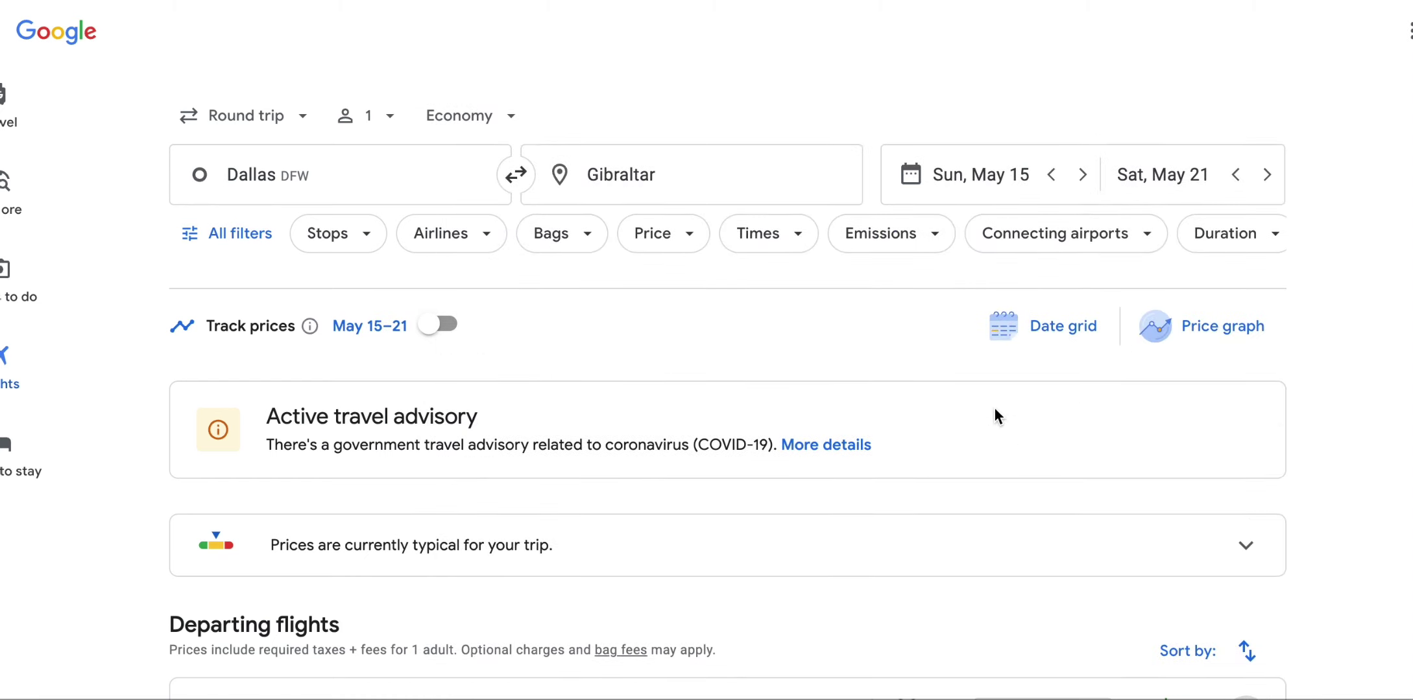
Clear the trip dates again, compare calendar fares through September and set the trip to September 22–October 6.
{"action": "left_click", "coordinate": [942, 175]}
{"action": "left_click", "coordinate": [818, 166]}
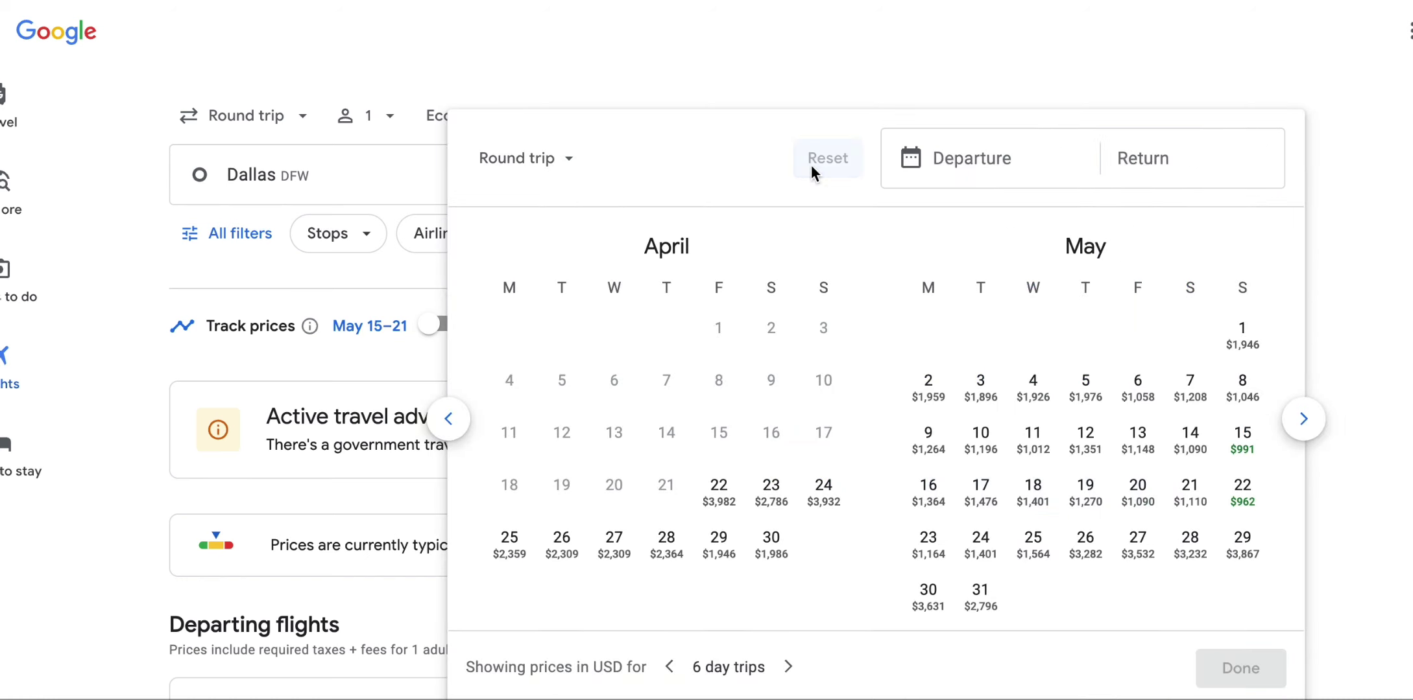
{"action": "left_click", "coordinate": [1322, 427]}
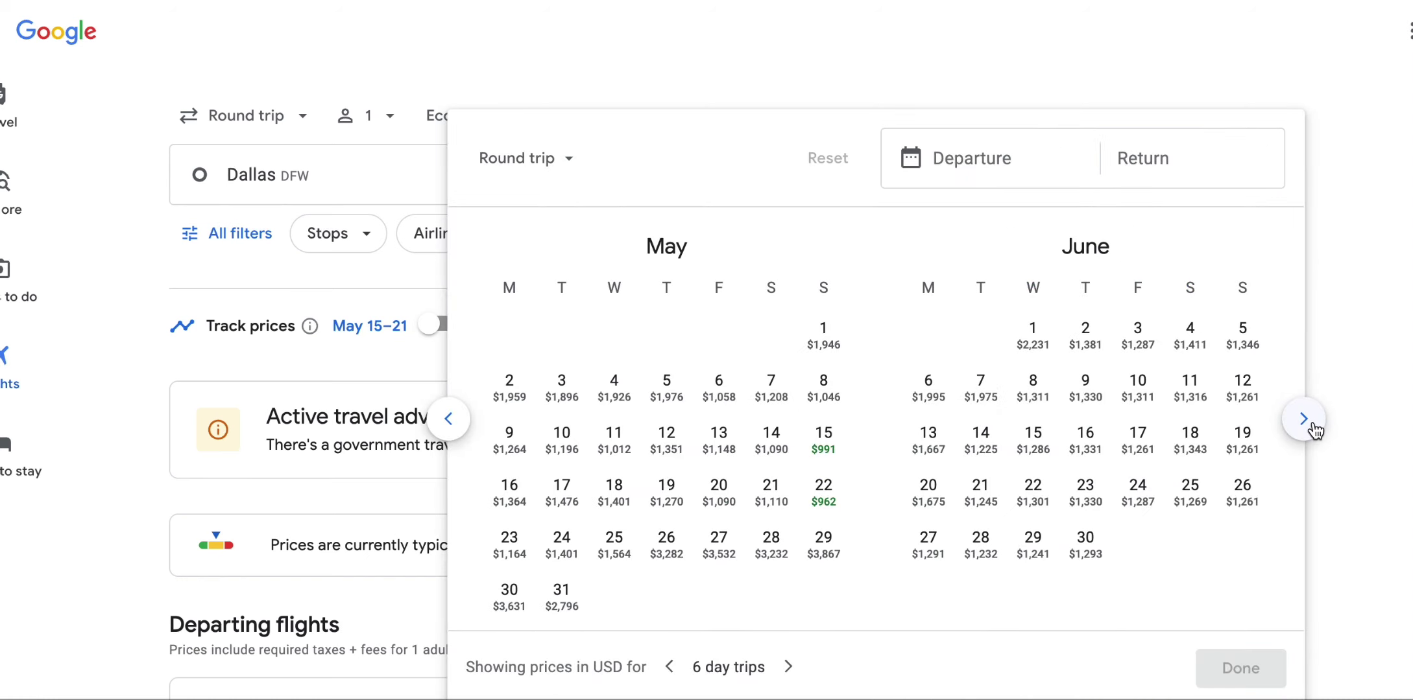
{"action": "left_click", "coordinate": [1303, 420]}
{"action": "left_click", "coordinate": [1303, 421]}
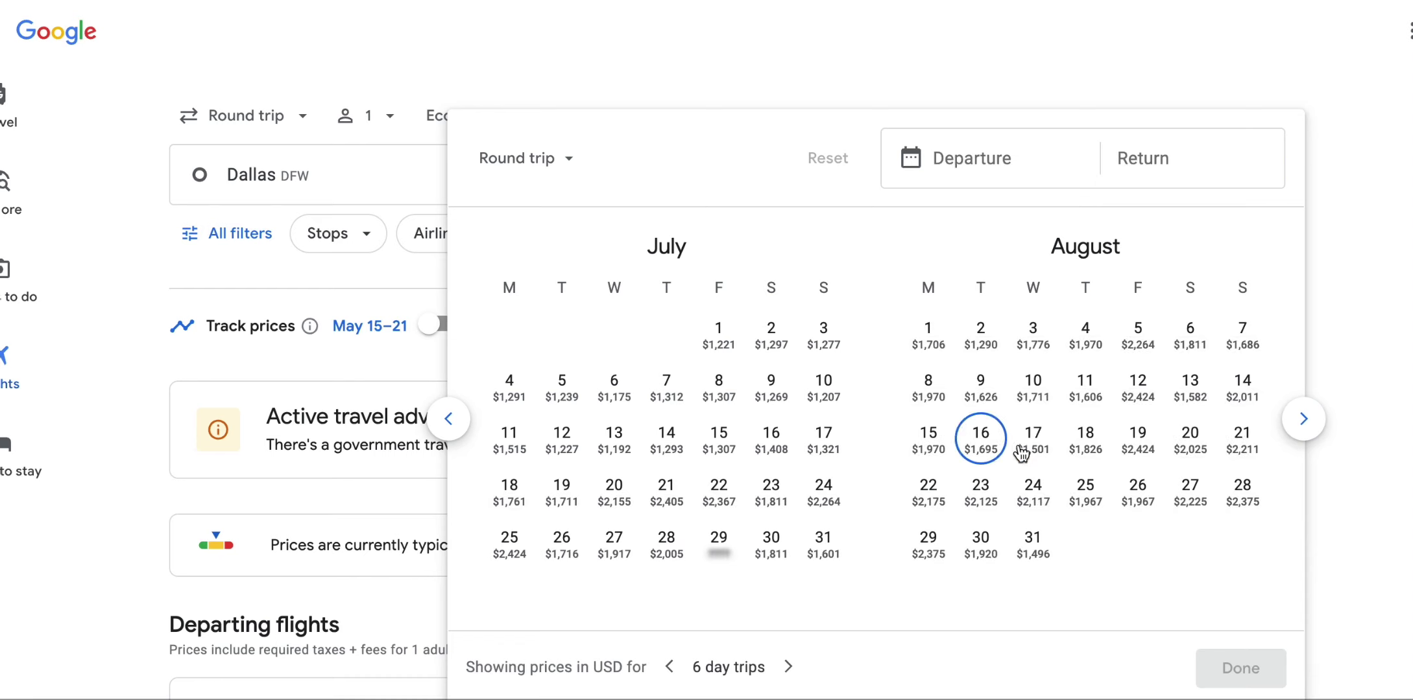
{"action": "left_click", "coordinate": [1303, 420]}
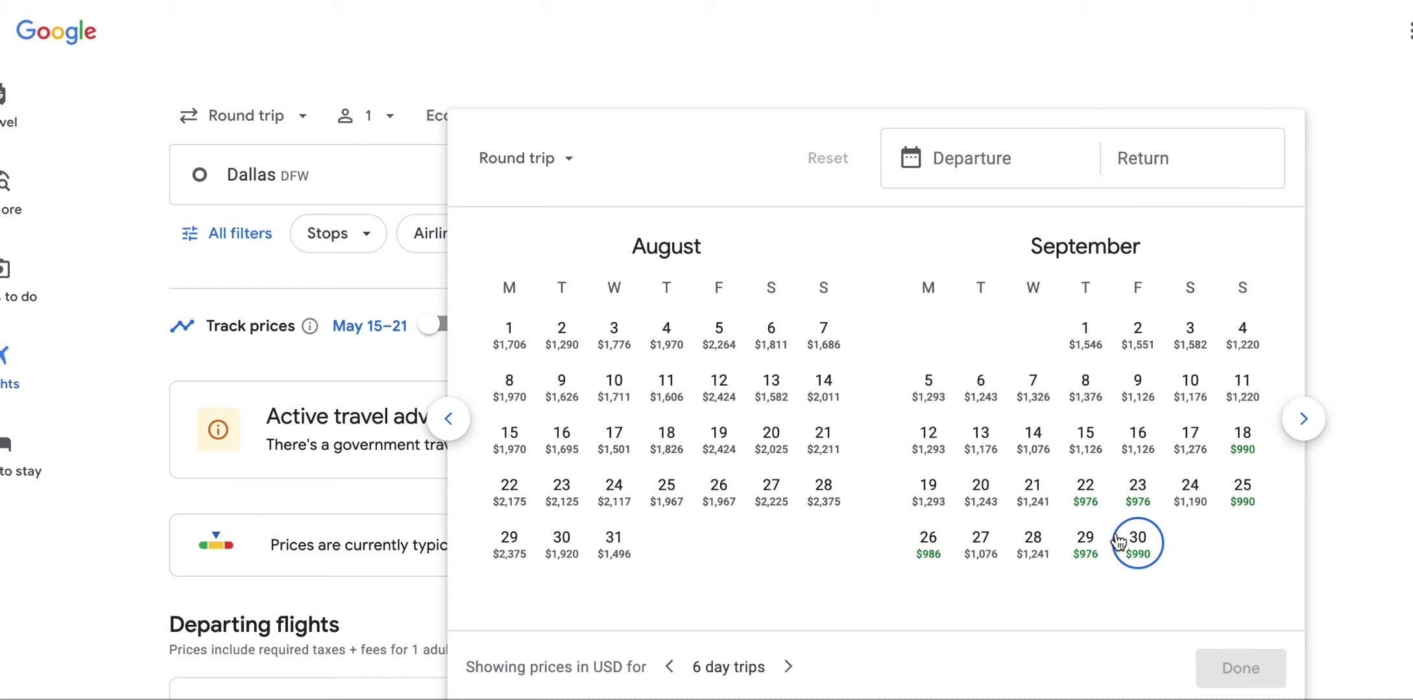
{"action": "left_click", "coordinate": [1087, 509]}
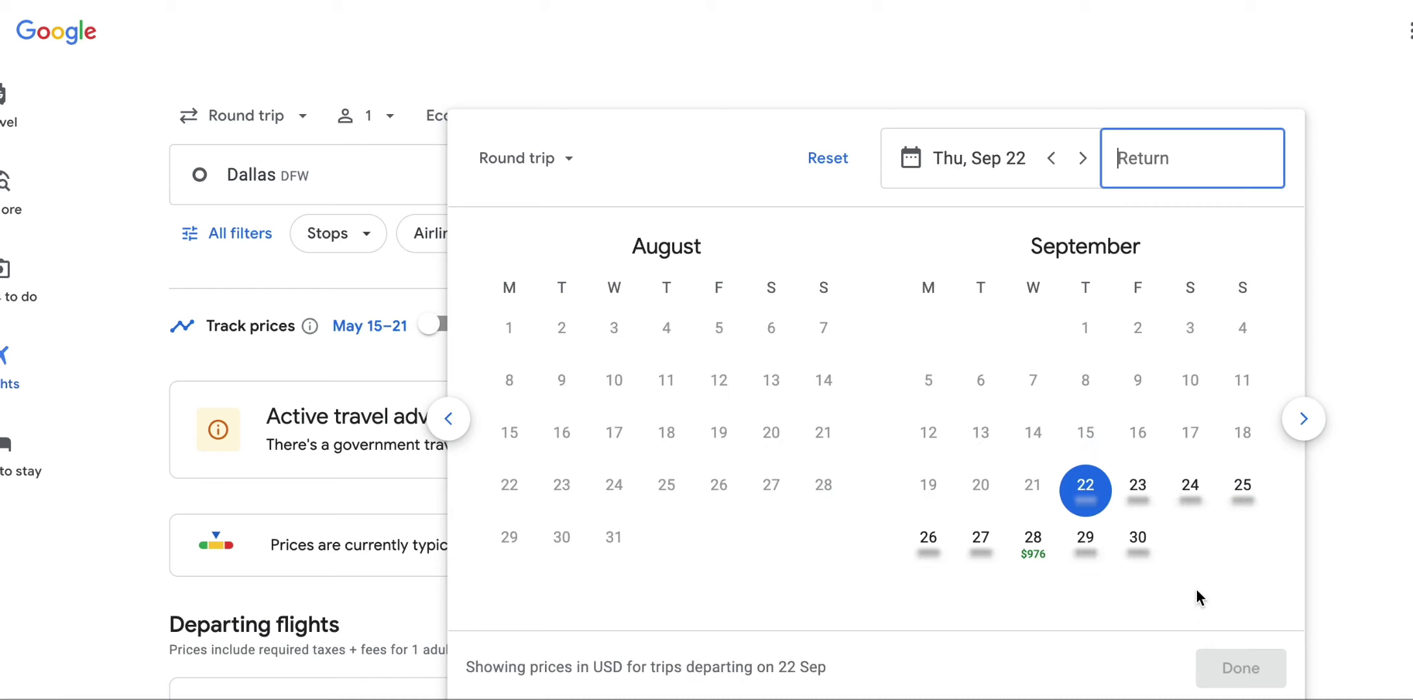
{"action": "left_click", "coordinate": [1303, 419]}
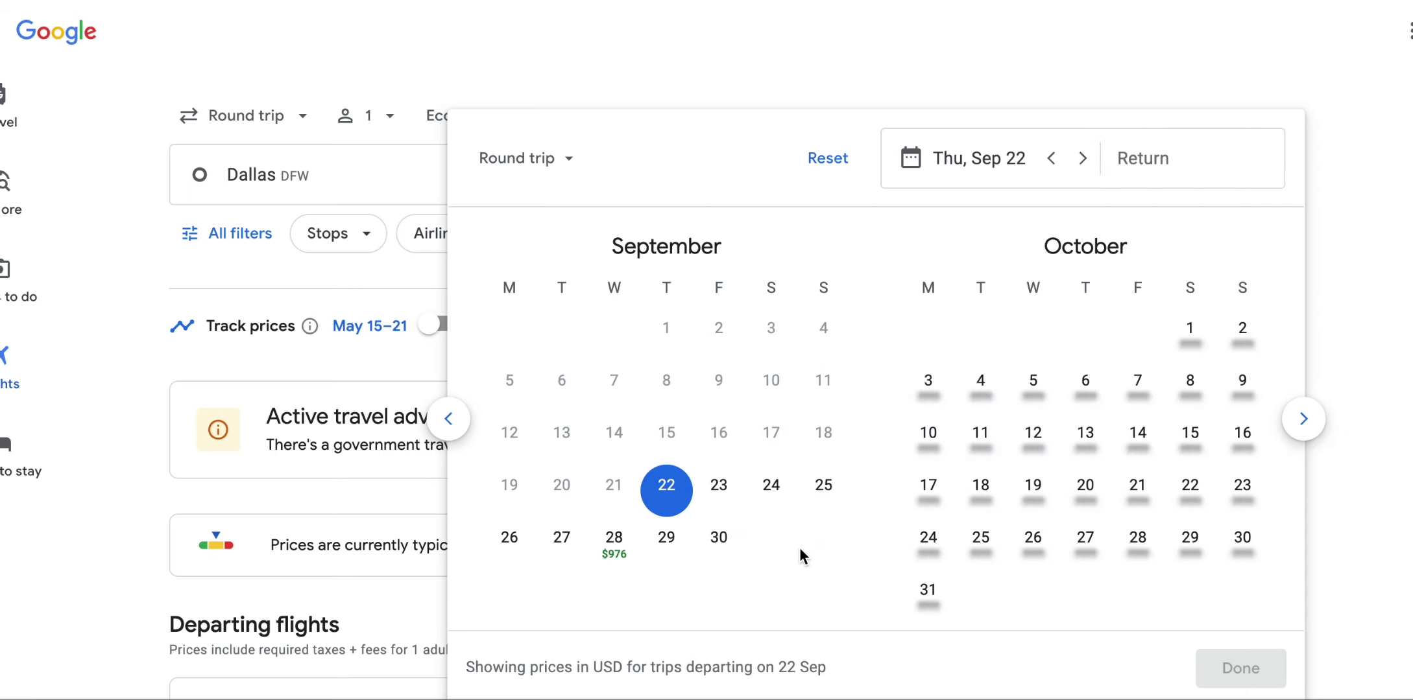
{"action": "key", "text": "Escape"}
{"action": "scroll", "coordinate": [1038, 324], "scroll_direction": "up", "scroll_amount": 2}
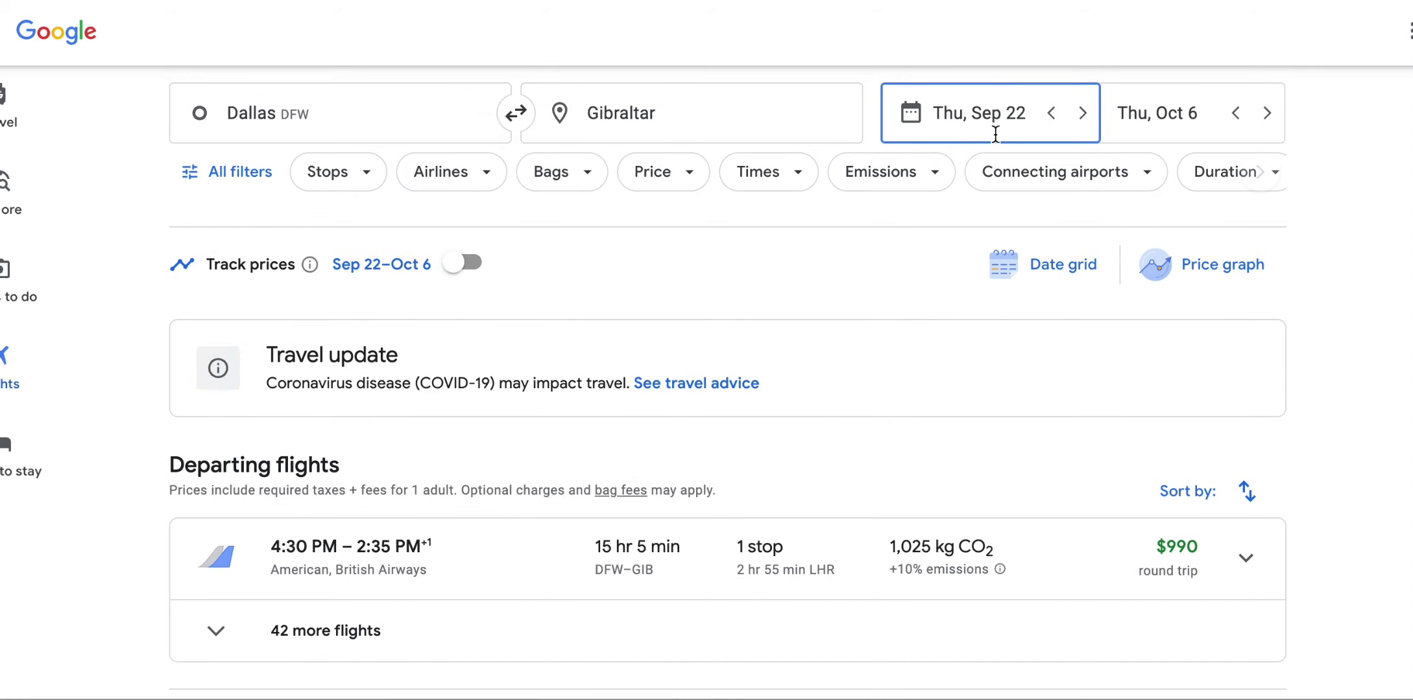
Expand the 4:30 PM departing flight on September 22 and review its overnight leg and London layover.
{"action": "scroll", "coordinate": [1229, 389], "scroll_direction": "down", "scroll_amount": 4}
{"action": "left_click", "coordinate": [1229, 328]}
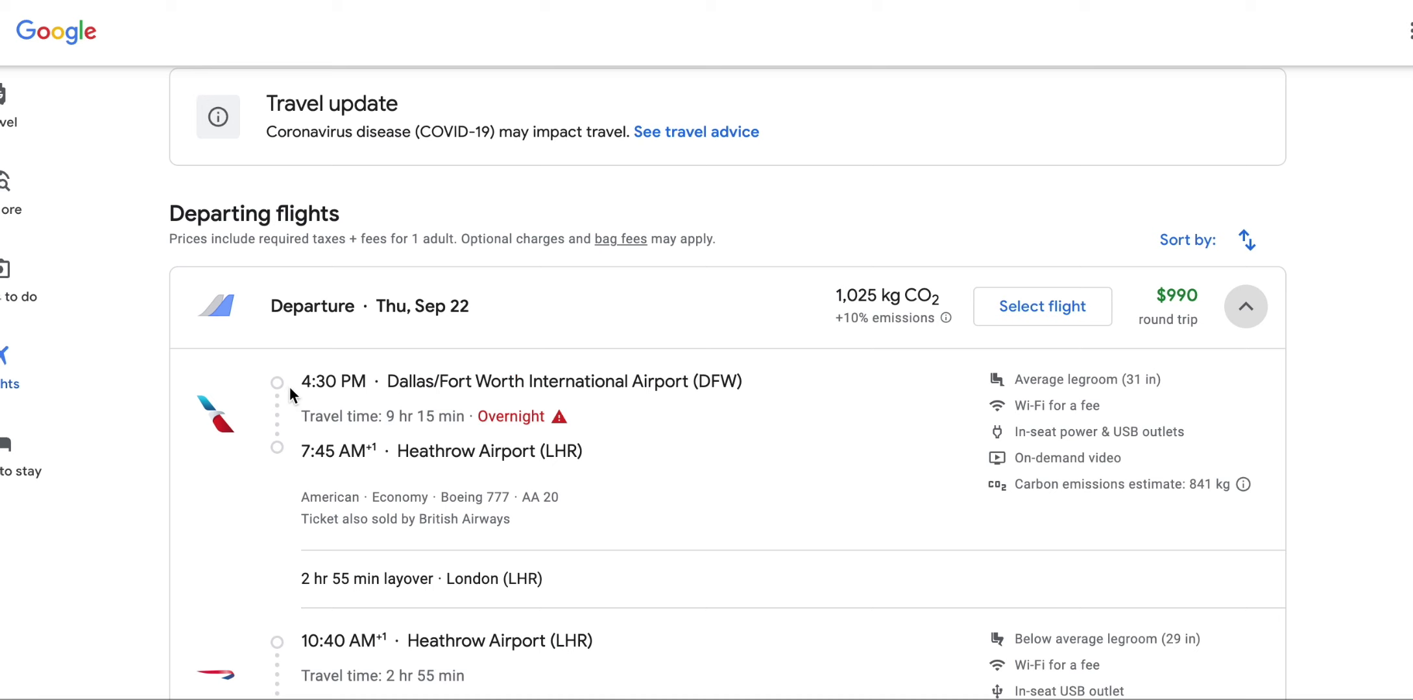
{"action": "left_click_drag", "start_coordinate": [289, 386], "coordinate": [661, 467]}
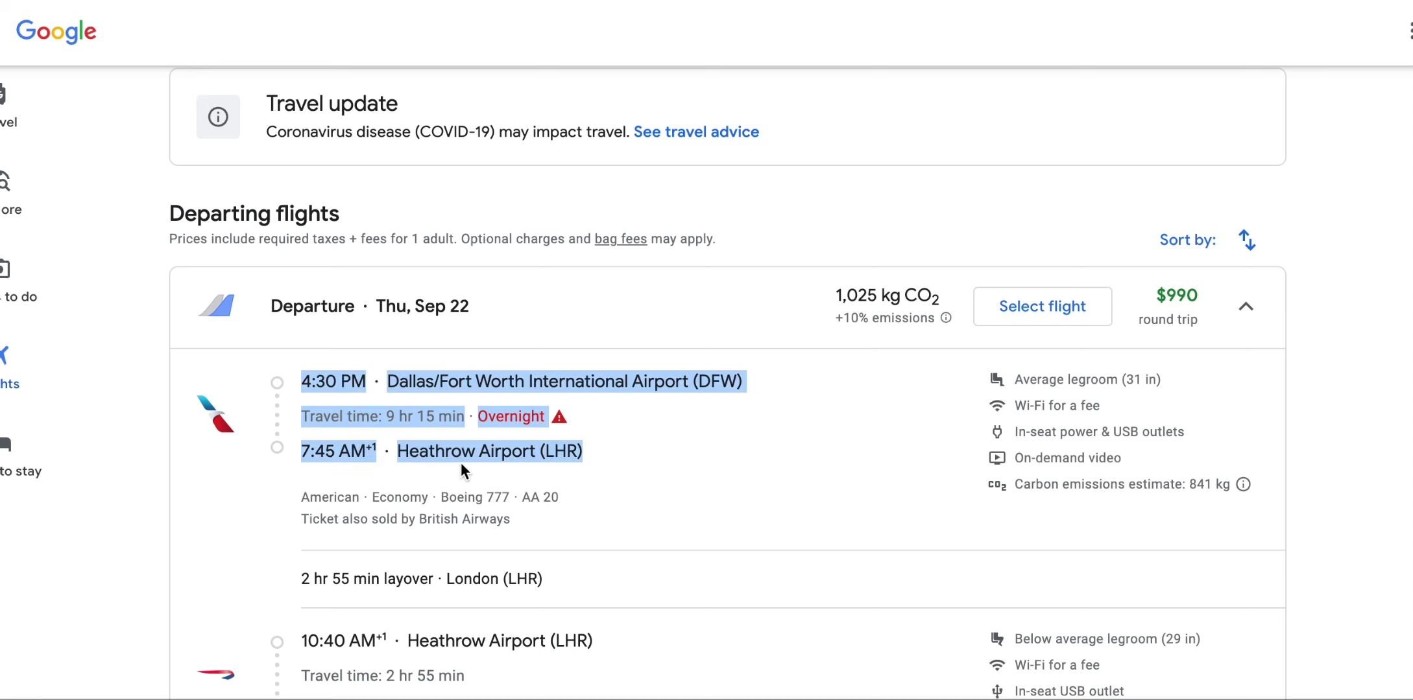
{"action": "scroll", "coordinate": [584, 466], "scroll_direction": "down", "scroll_amount": 5}
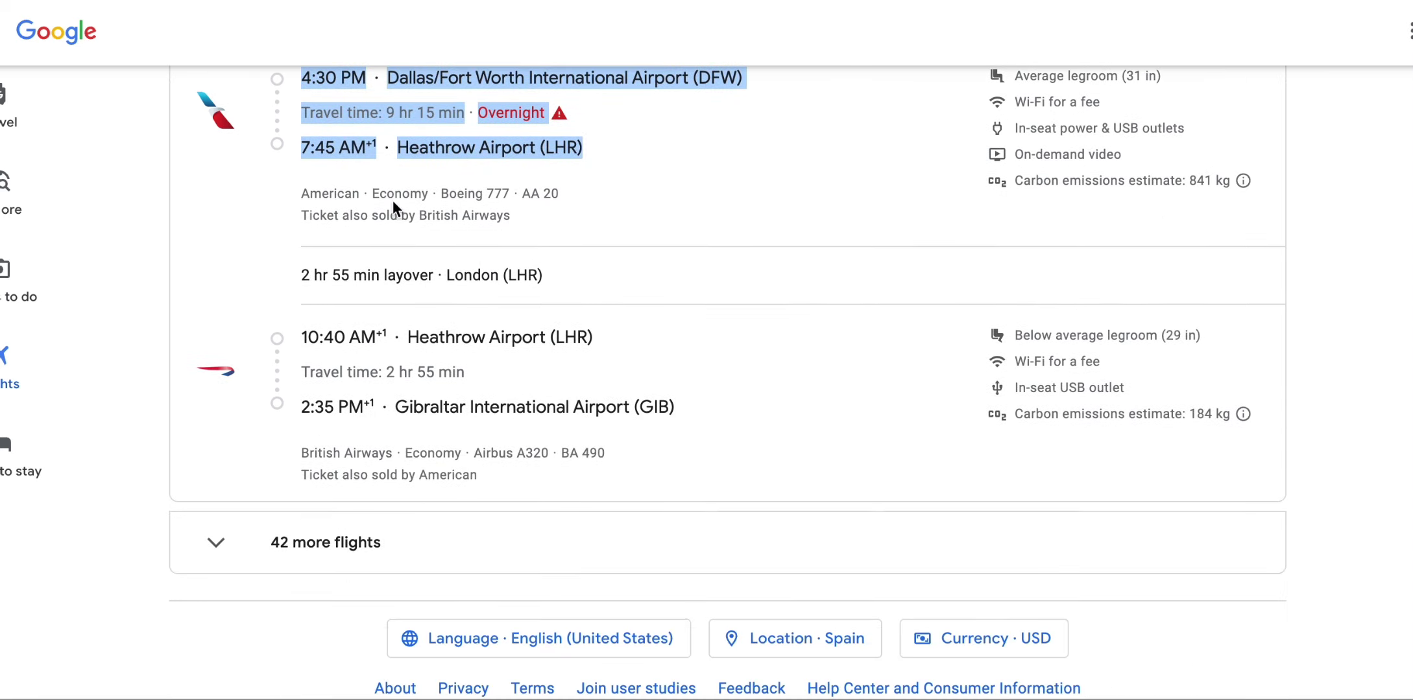
{"action": "left_click_drag", "start_coordinate": [296, 274], "coordinate": [594, 309]}
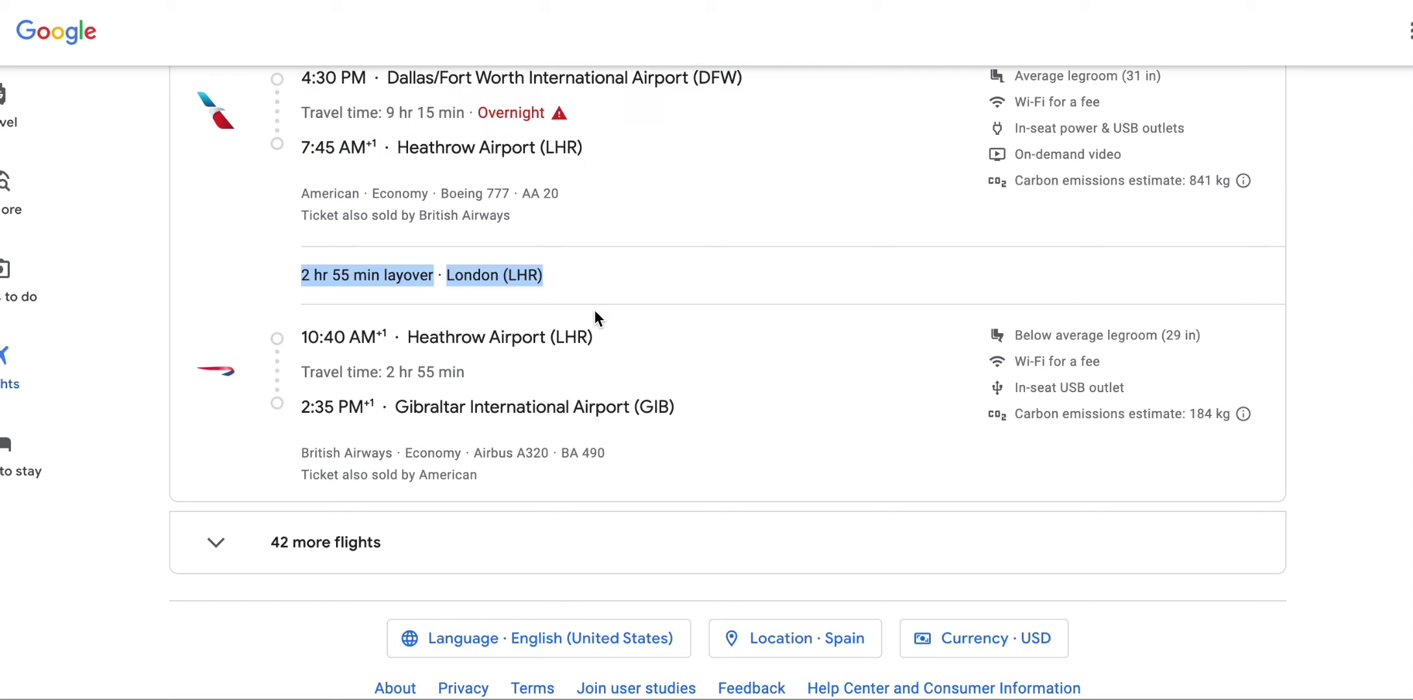
{"action": "left_click", "coordinate": [596, 309]}
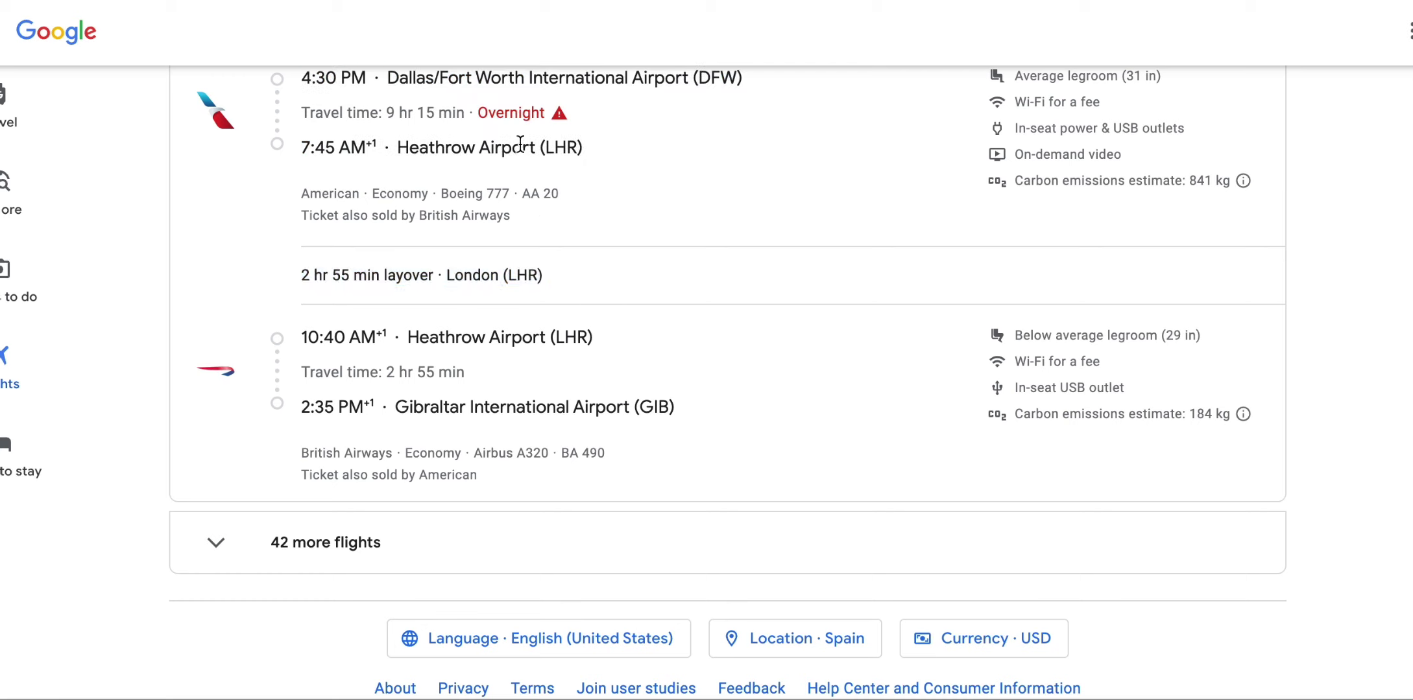
Compare the outbound flight's Heathrow arrival with its onward Heathrow departure to Gibraltar.
{"action": "left_click_drag", "start_coordinate": [585, 149], "coordinate": [400, 149]}
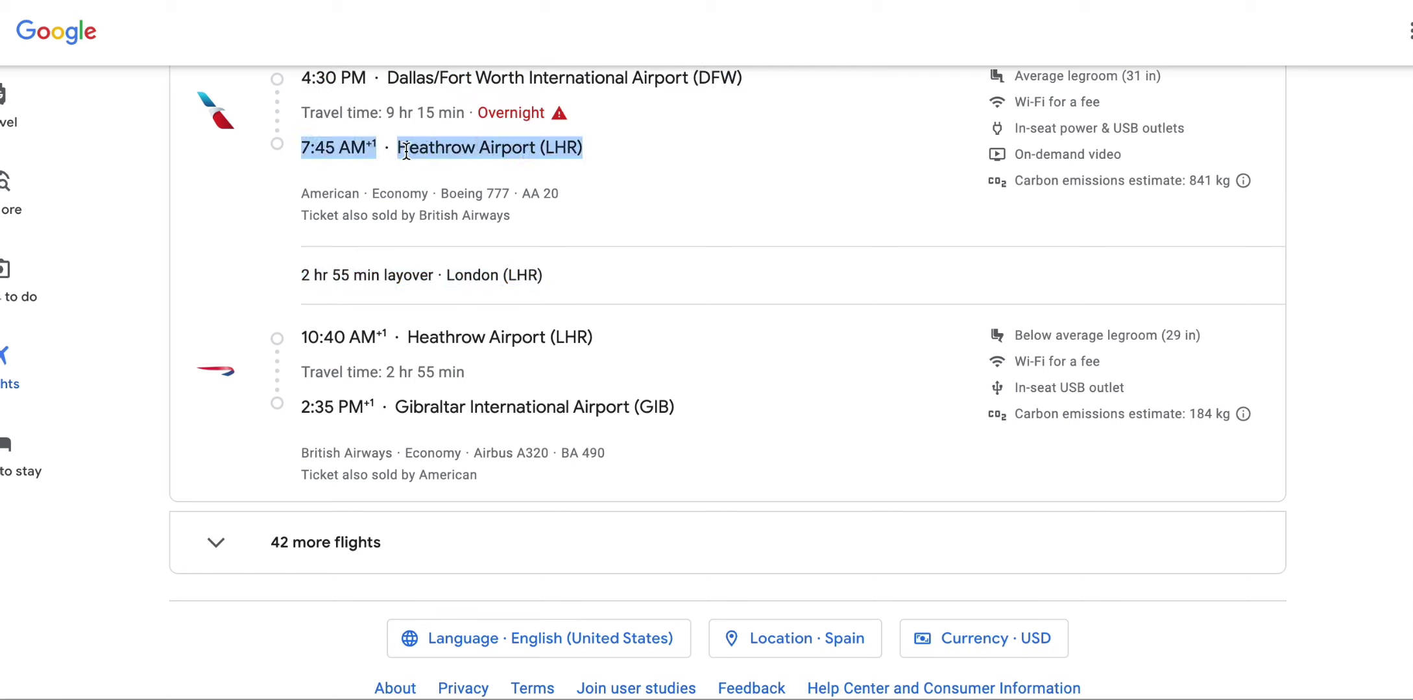
{"action": "left_click", "coordinate": [593, 148]}
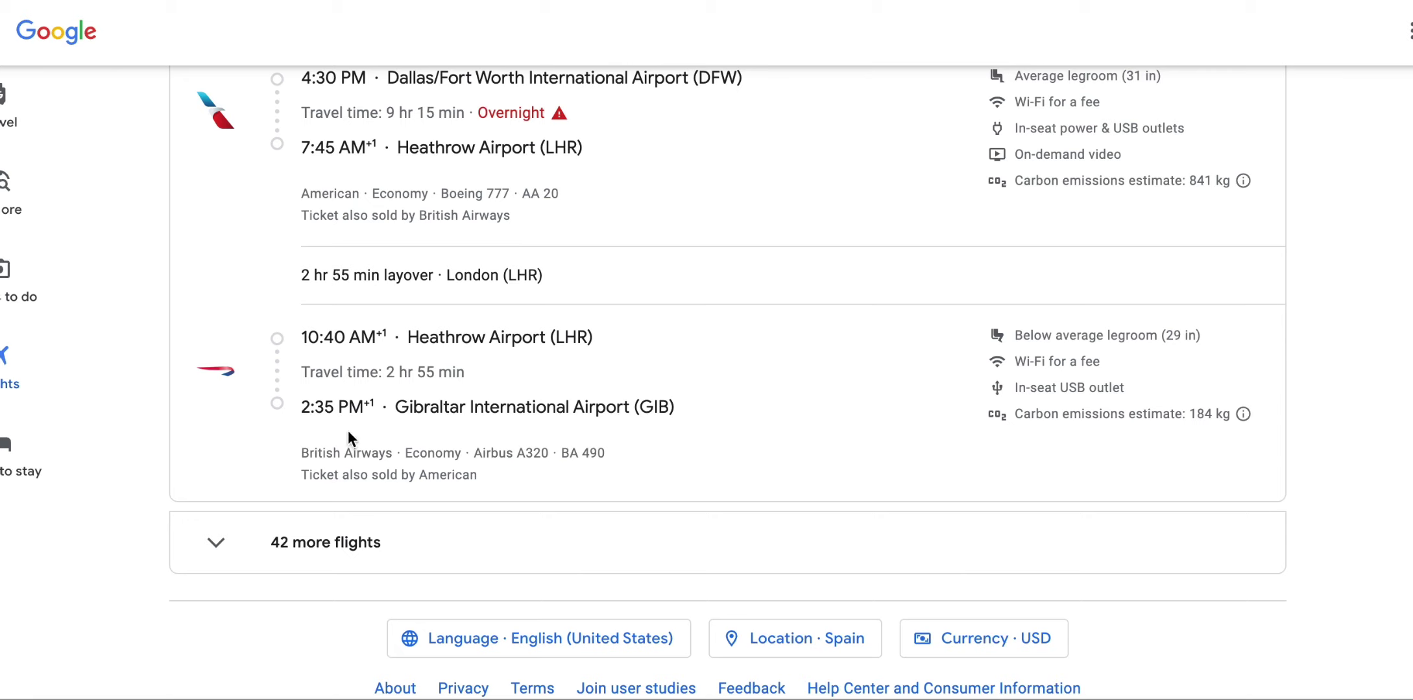
{"action": "left_click_drag", "start_coordinate": [301, 337], "coordinate": [571, 359]}
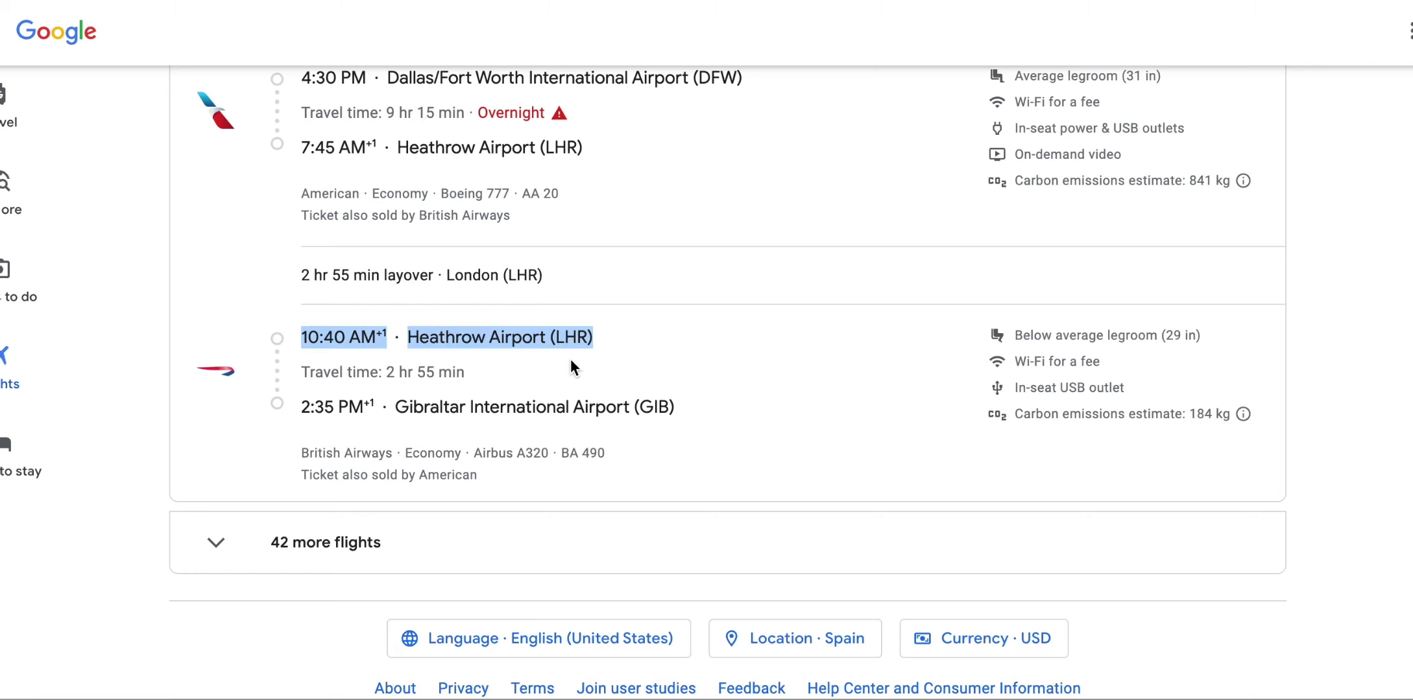
{"action": "left_click", "coordinate": [584, 366]}
{"action": "left_click_drag", "start_coordinate": [407, 338], "coordinate": [595, 343]}
{"action": "left_click", "coordinate": [594, 343]}
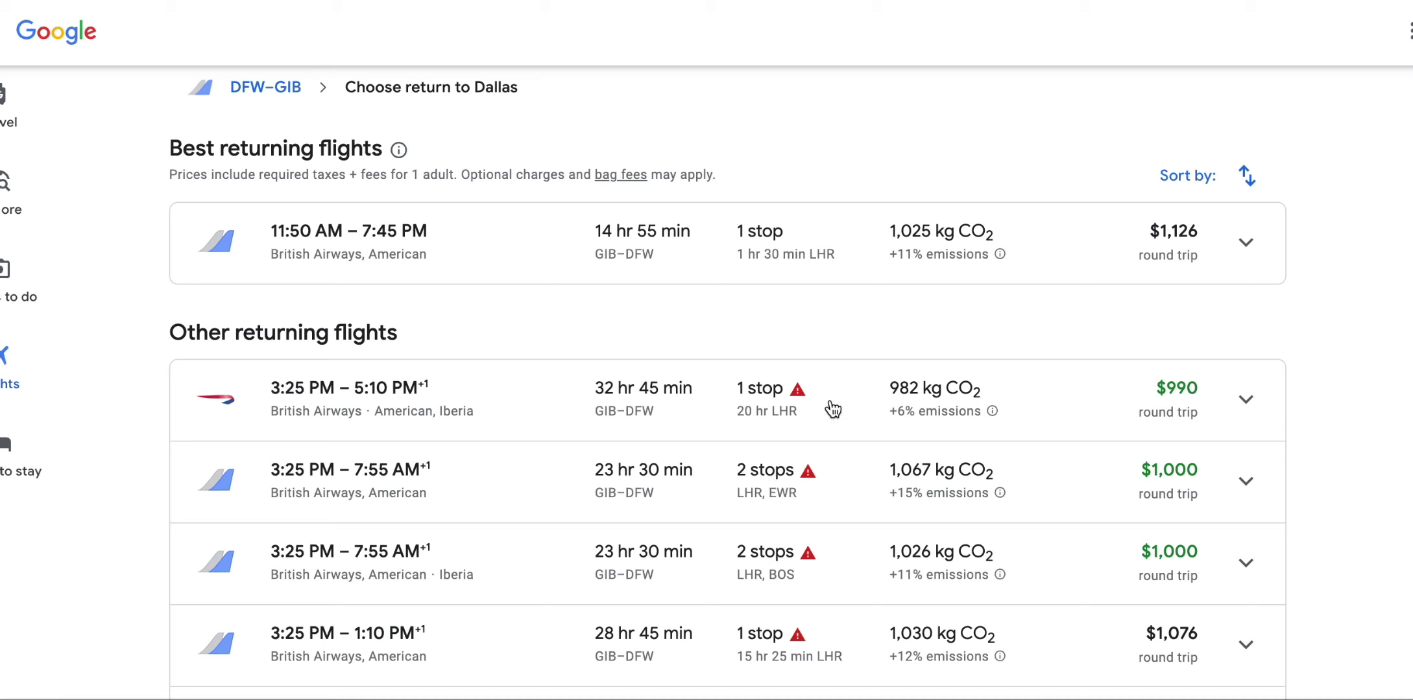
Choose the 11:50 AM British Airways, American one-stop return flight from Gibraltar to Dallas.
{"action": "mouse_move", "coordinate": [798, 413]}
{"action": "left_click", "coordinate": [958, 250]}
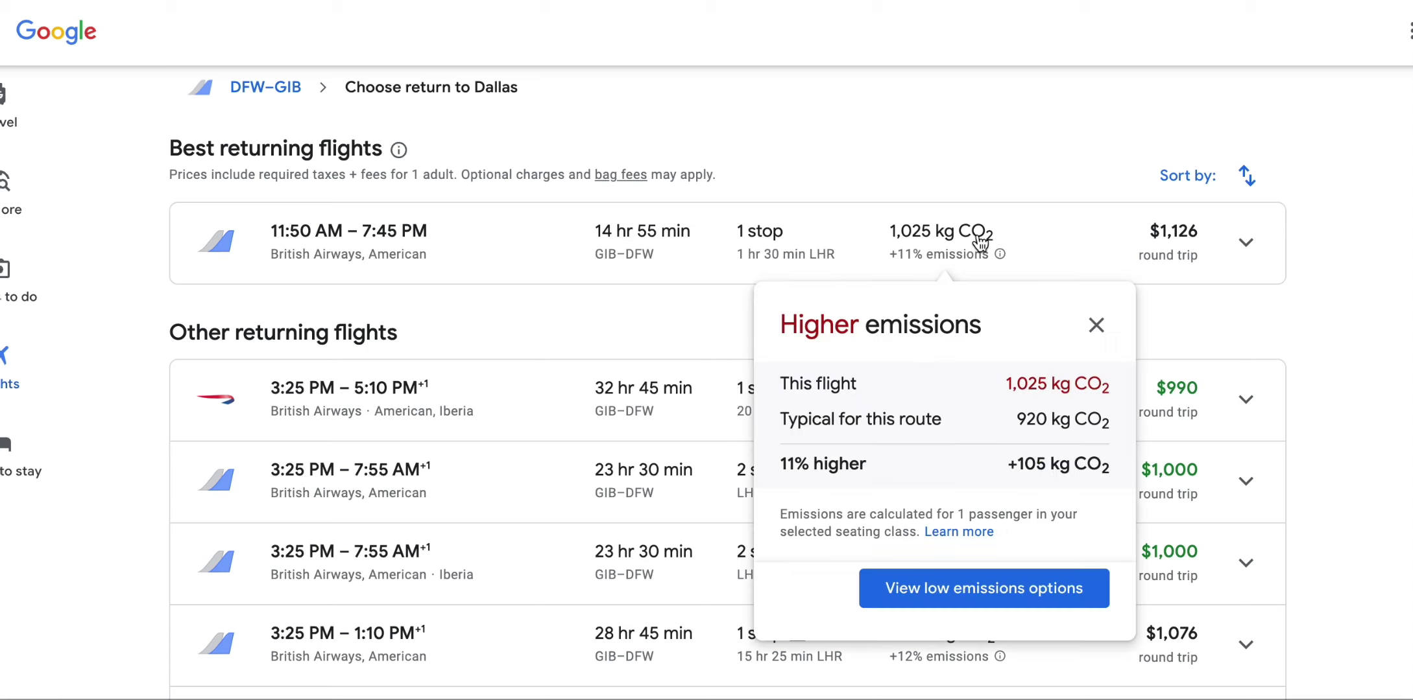
{"action": "left_click", "coordinate": [976, 239]}
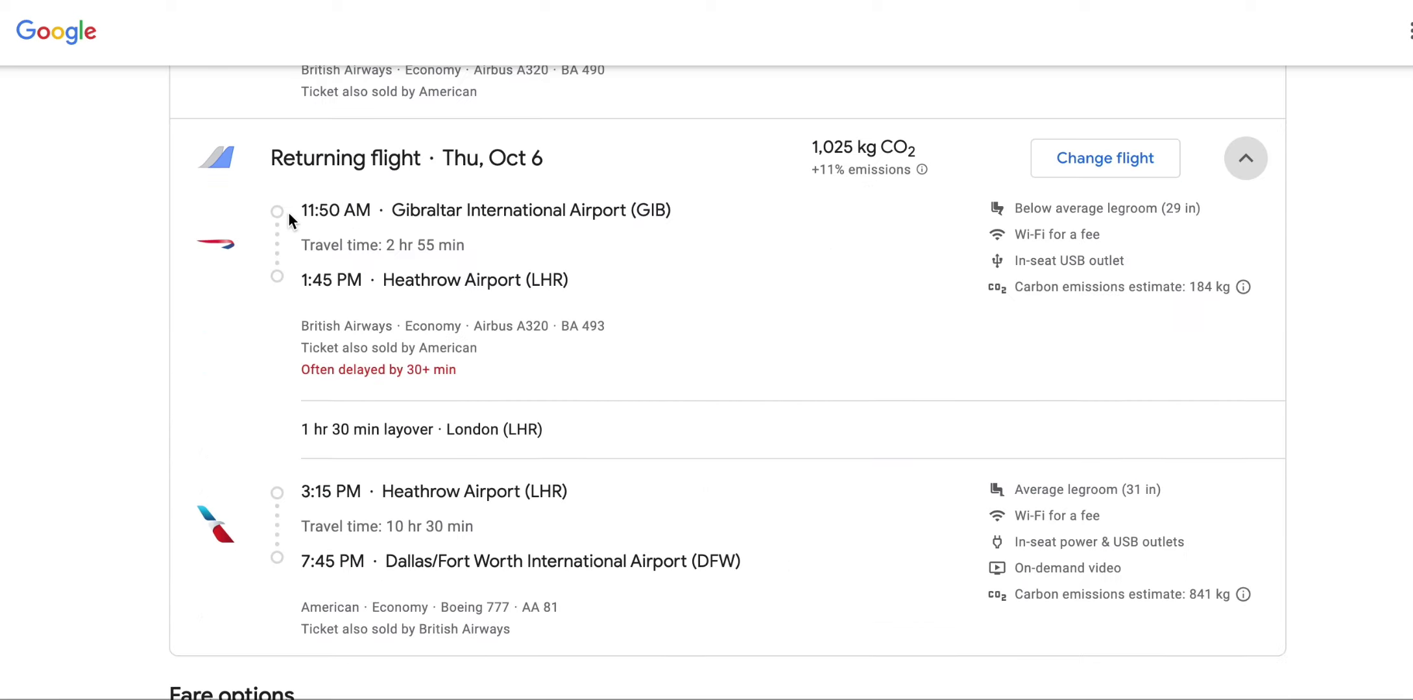
Review the Gibraltar departure details of the October 6 returning flight.
{"action": "left_click_drag", "start_coordinate": [289, 212], "coordinate": [538, 226]}
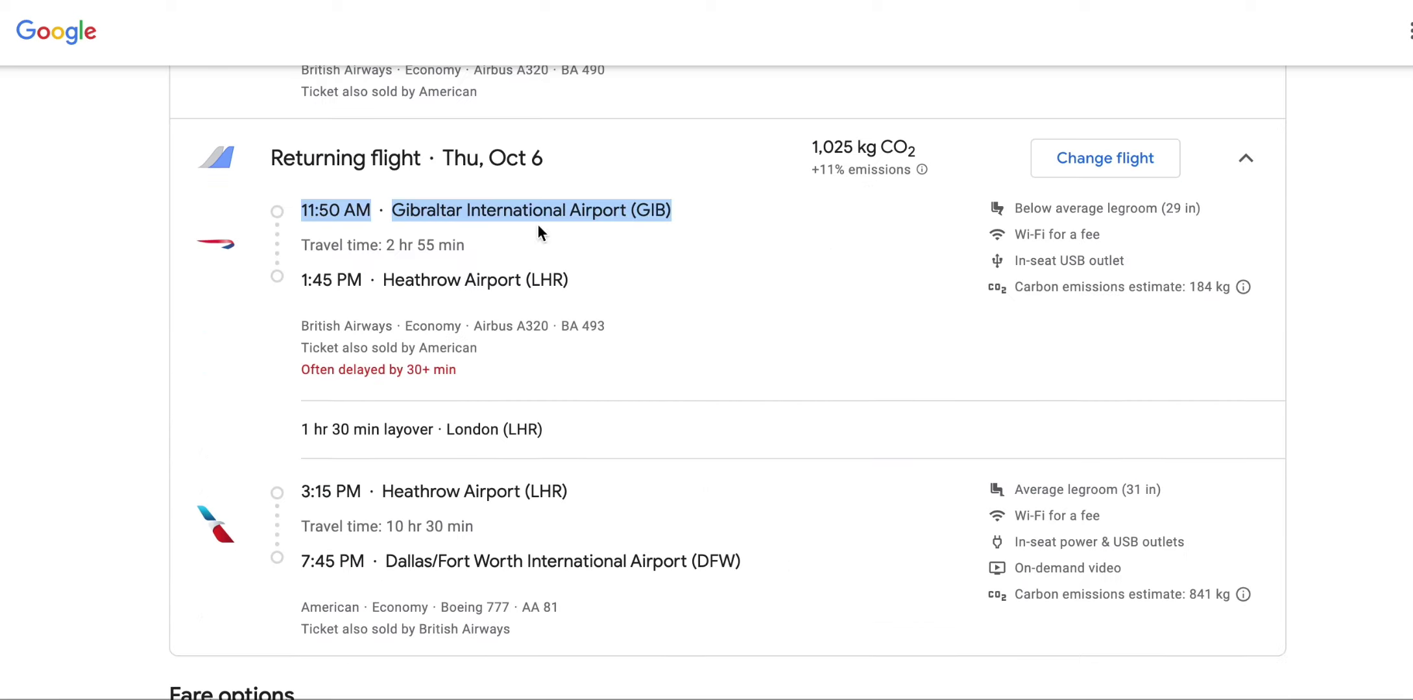
{"action": "left_click", "coordinate": [388, 210]}
{"action": "left_click_drag", "start_coordinate": [309, 210], "coordinate": [689, 213]}
{"action": "left_click", "coordinate": [671, 218]}
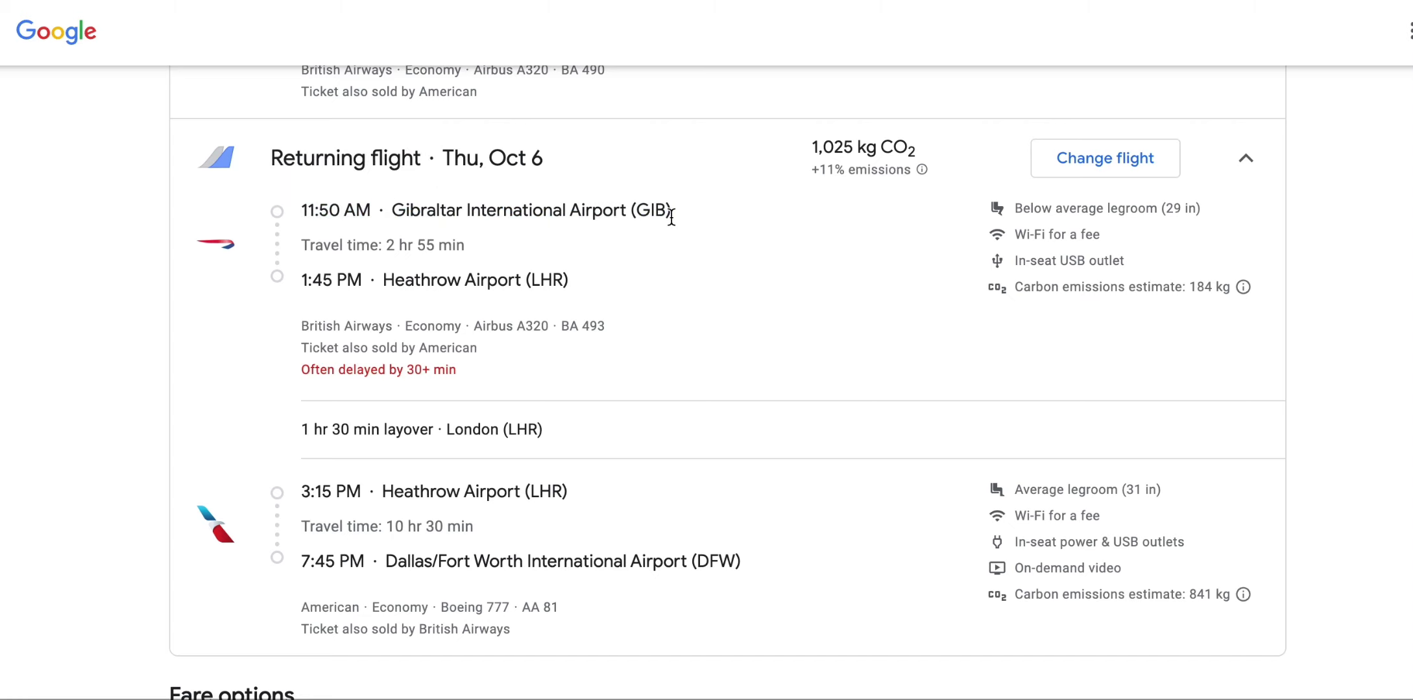
{"action": "left_click_drag", "start_coordinate": [498, 233], "coordinate": [287, 208]}
{"action": "left_click", "coordinate": [311, 216]}
Examine the returning flight's London layover and its arrival time in Dallas.
{"action": "scroll", "coordinate": [561, 298], "scroll_direction": "down", "scroll_amount": 3}
{"action": "left_click_drag", "start_coordinate": [540, 266], "coordinate": [318, 248]}
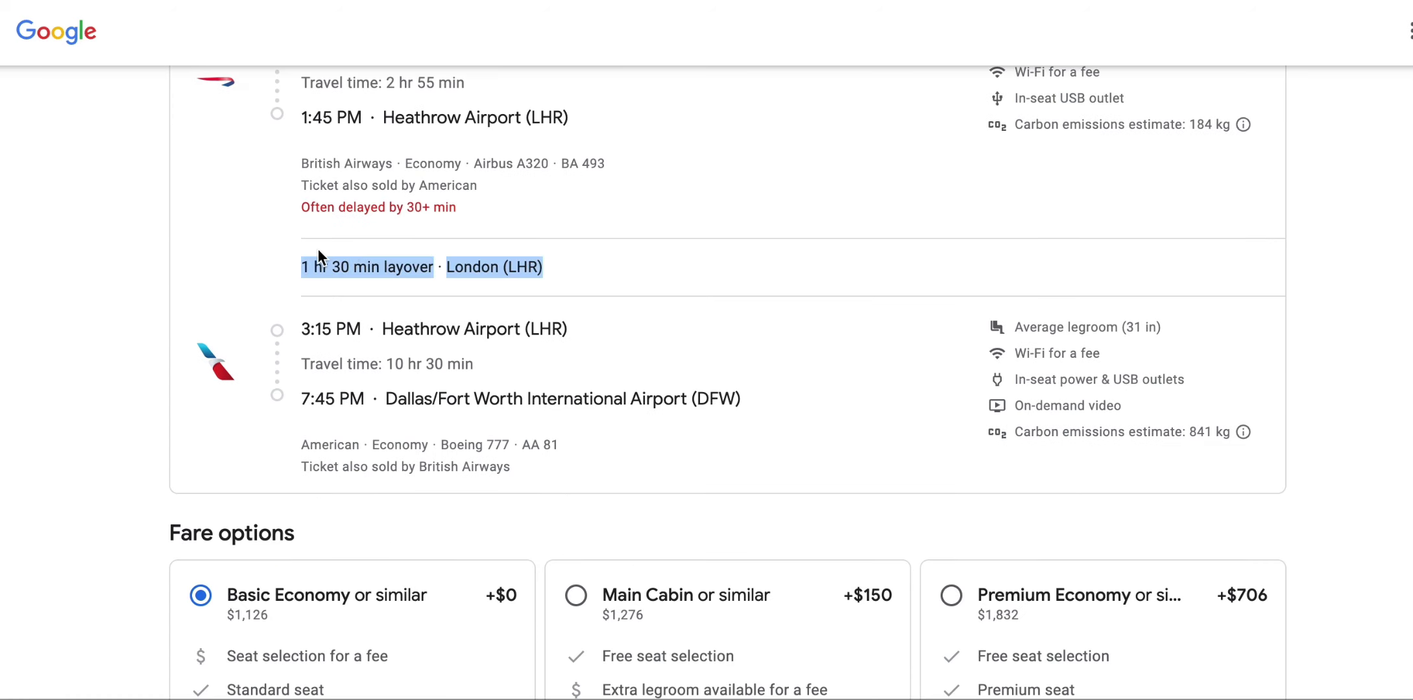
{"action": "left_click", "coordinate": [350, 270]}
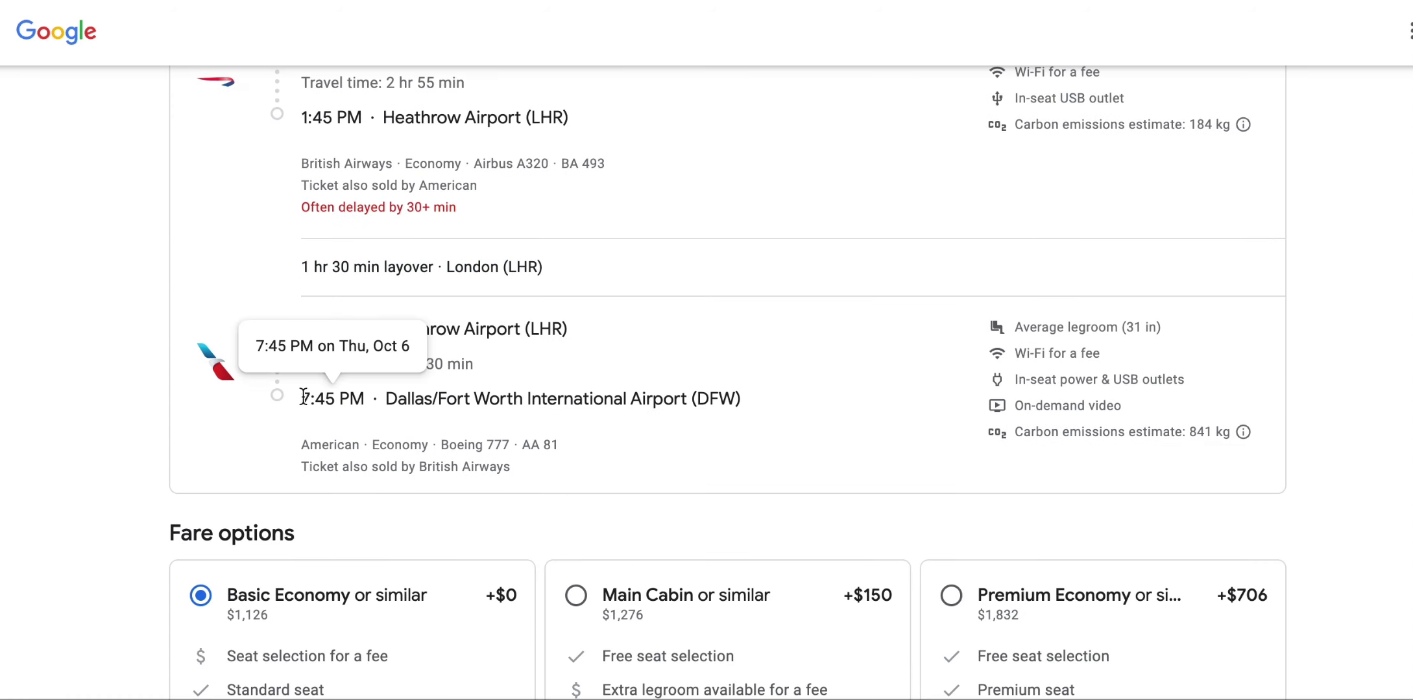
{"action": "left_click_drag", "start_coordinate": [305, 399], "coordinate": [415, 412]}
{"action": "left_click", "coordinate": [415, 412]}
Recheck the return itinerary and compare the Basic Economy, Main Cabin and Premium Economy fare options.
{"action": "scroll", "coordinate": [503, 389], "scroll_direction": "up", "scroll_amount": 1}
{"action": "scroll", "coordinate": [486, 357], "scroll_direction": "up", "scroll_amount": 2}
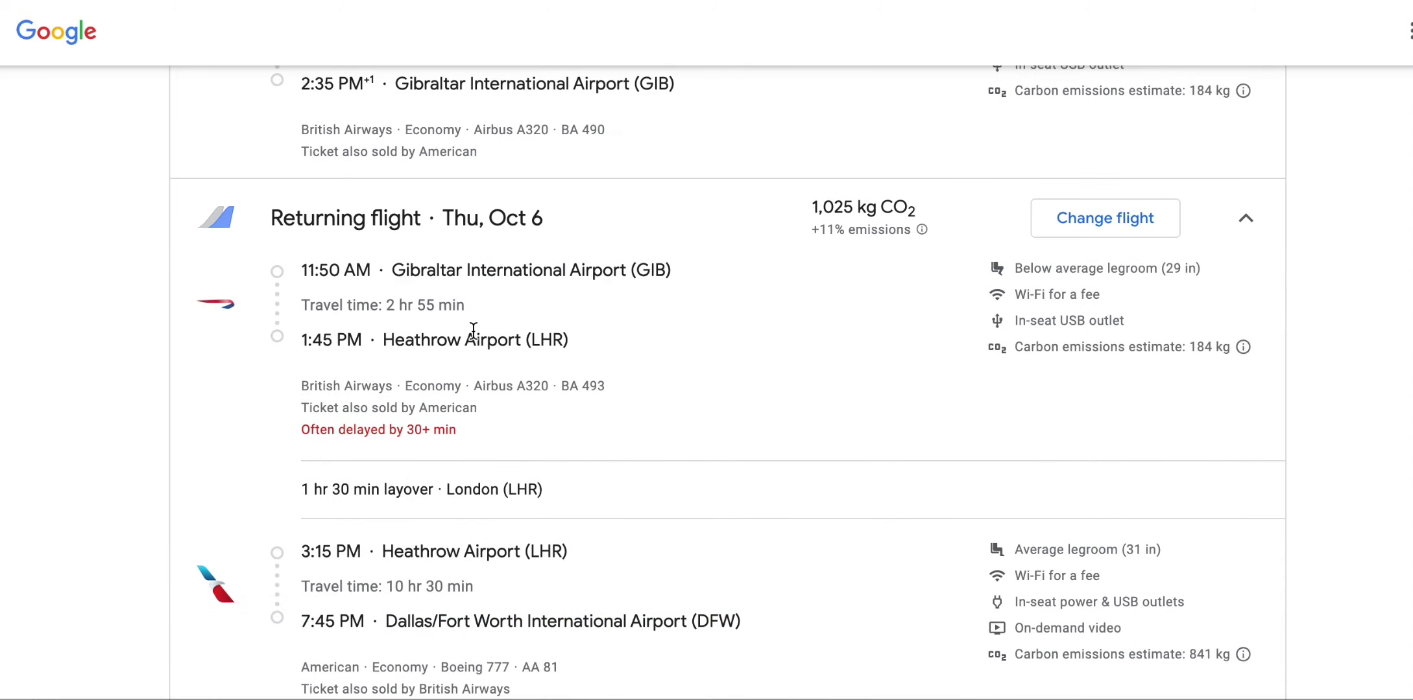
{"action": "scroll", "coordinate": [568, 382], "scroll_direction": "down", "scroll_amount": 1}
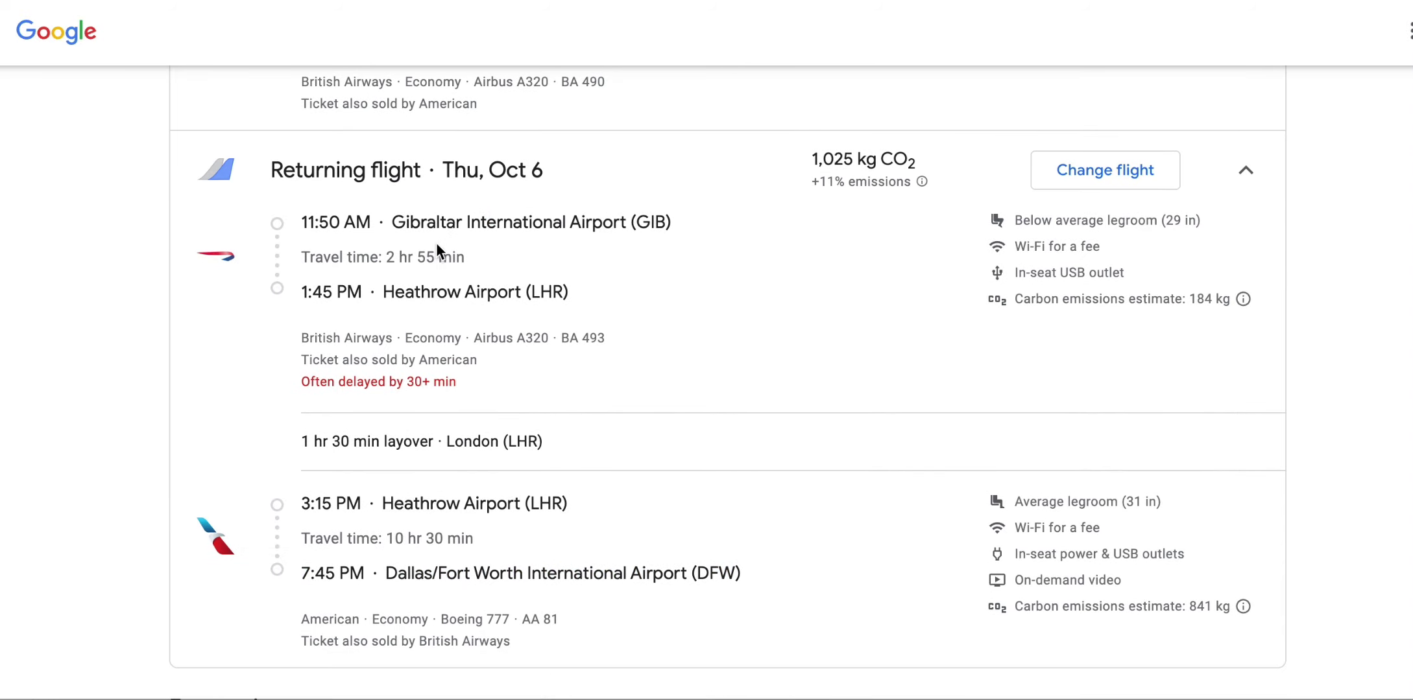
{"action": "scroll", "coordinate": [715, 464], "scroll_direction": "down", "scroll_amount": 7}
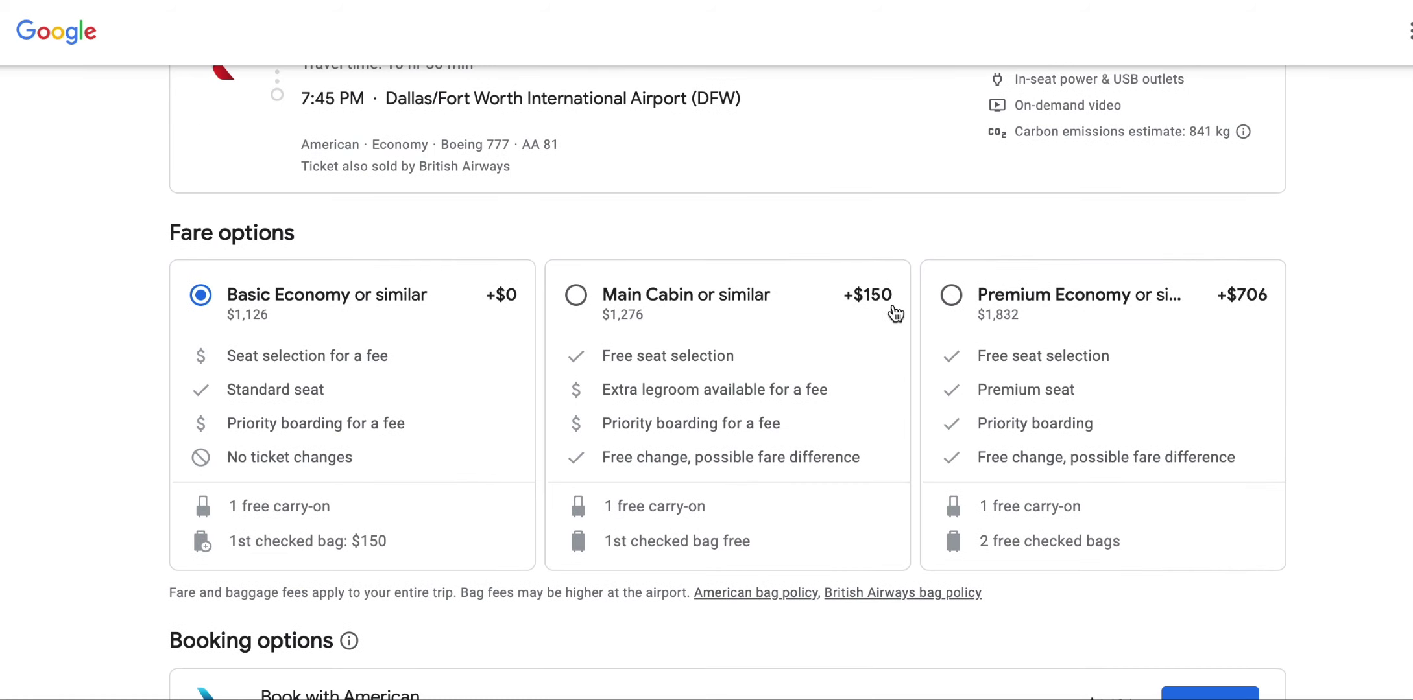
Choose the 4:50 PM American nonstop departing flight from Dallas to Madrid for the May 8–17 trip.
{"action": "scroll", "coordinate": [1051, 451], "scroll_direction": "down", "scroll_amount": 1}
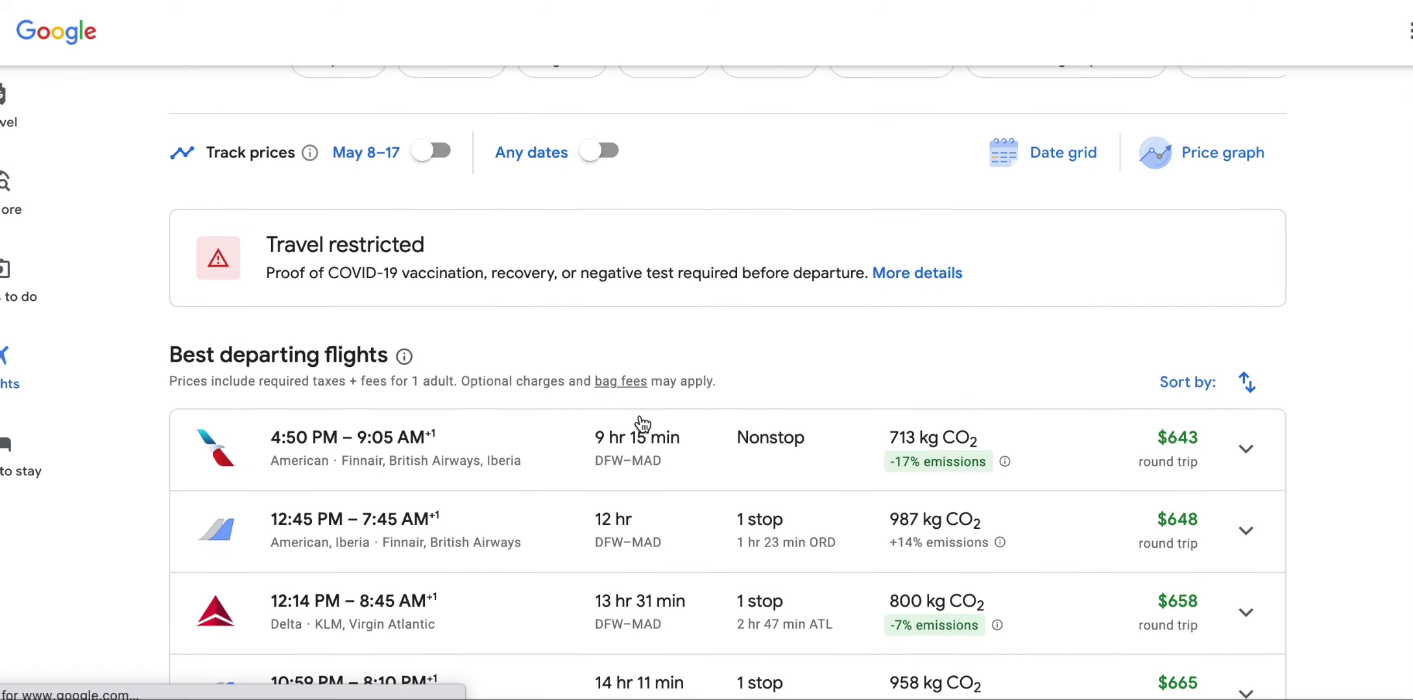
{"action": "scroll", "coordinate": [642, 418], "scroll_direction": "down", "scroll_amount": 1}
{"action": "scroll", "coordinate": [723, 398], "scroll_direction": "down", "scroll_amount": 1}
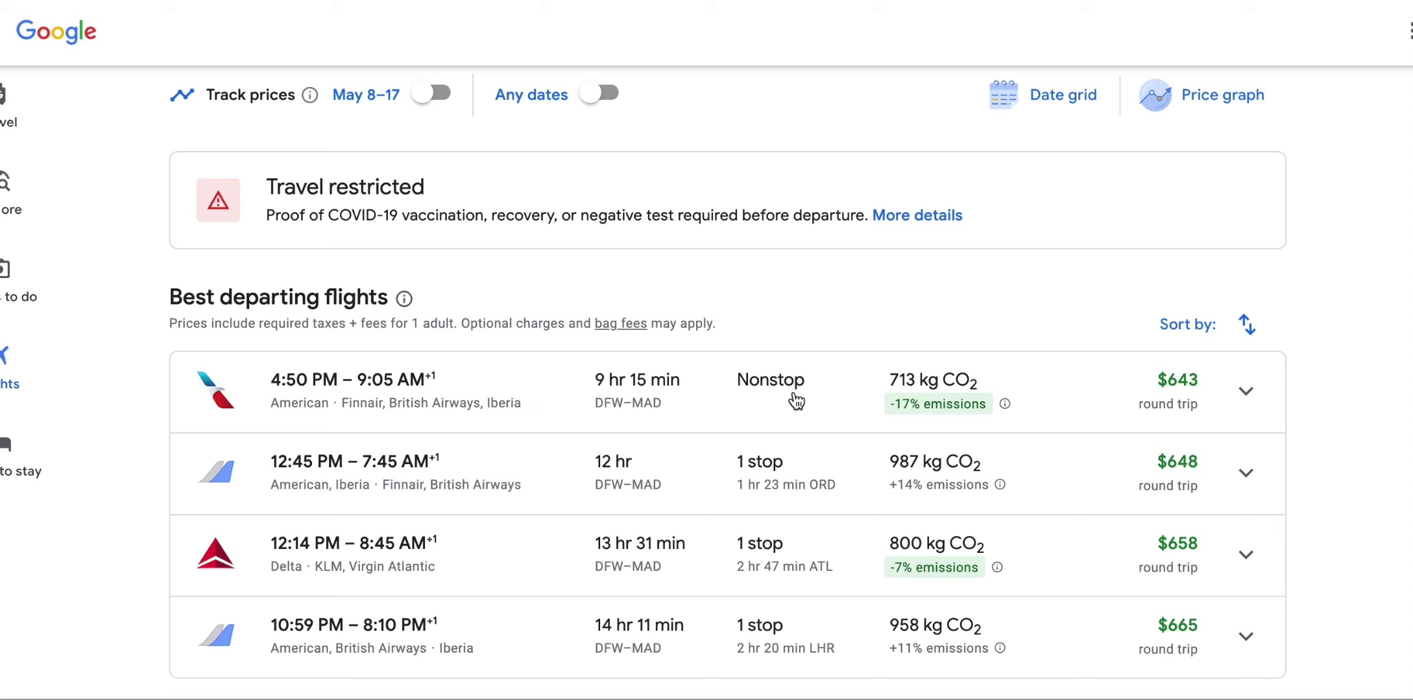
{"action": "left_click_drag", "start_coordinate": [564, 402], "coordinate": [813, 403]}
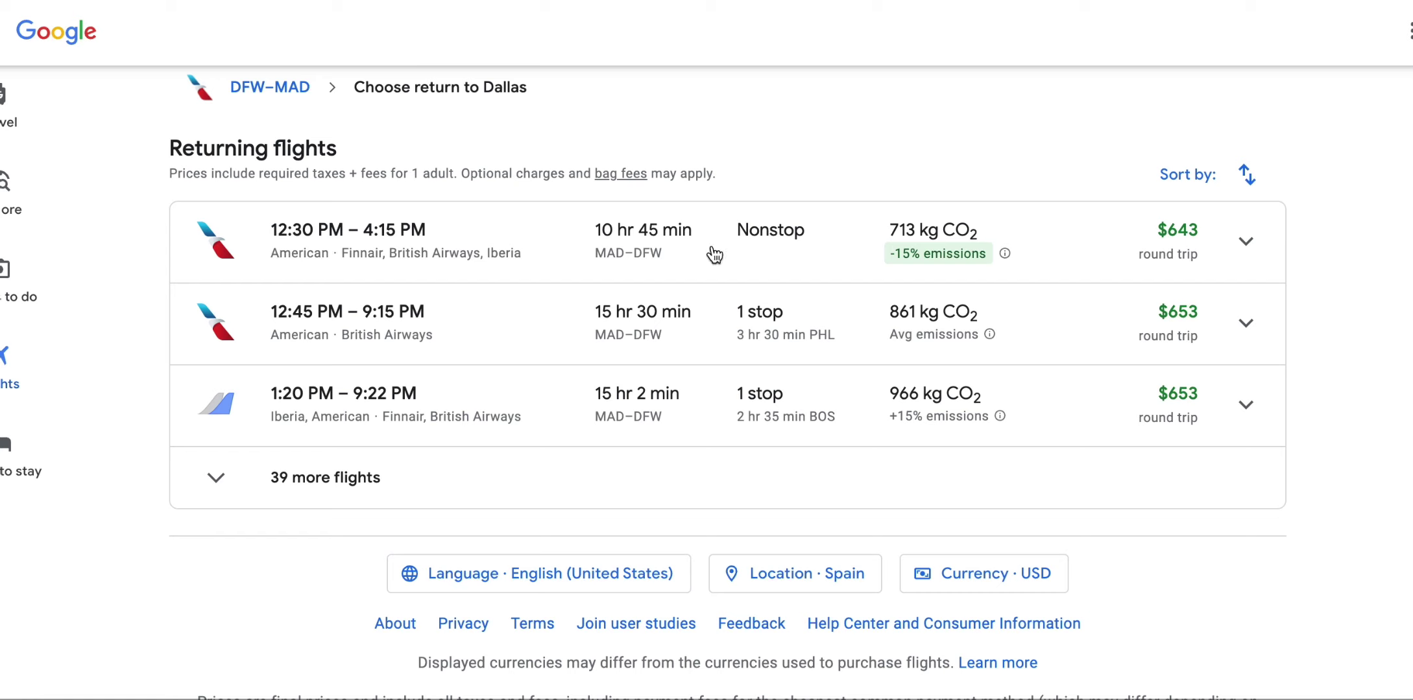
Expand the 12:30 PM American nonstop return flight from Madrid on May 17 and select it.
{"action": "left_click", "coordinate": [1240, 245]}
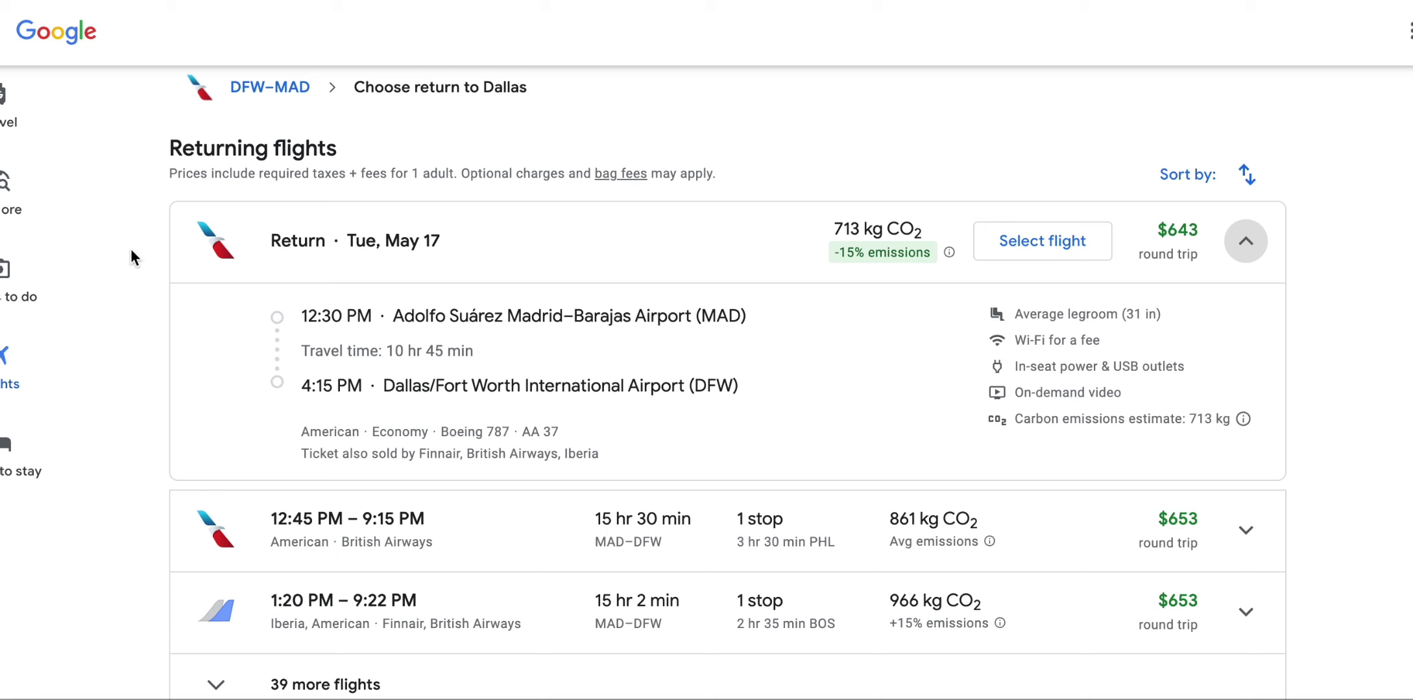
{"action": "left_click", "coordinate": [403, 241]}
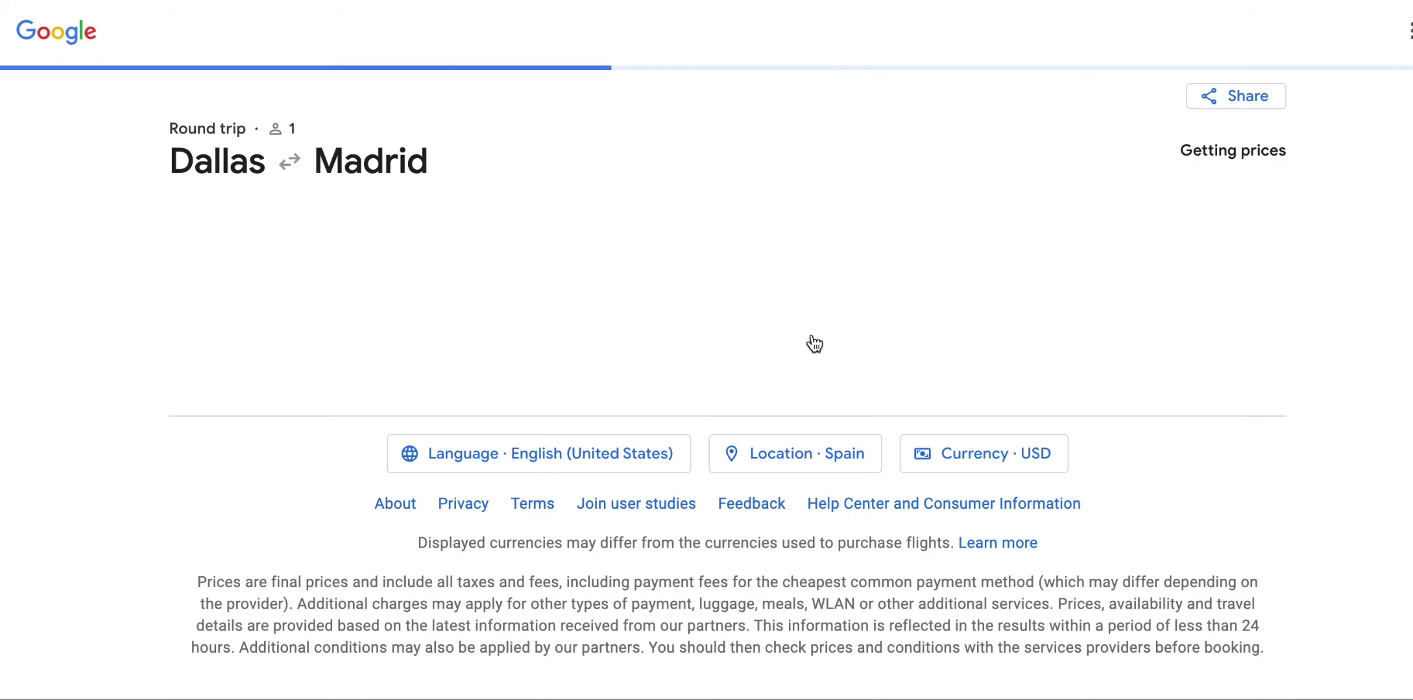
{"action": "scroll", "coordinate": [1170, 479], "scroll_direction": "down", "scroll_amount": 1}
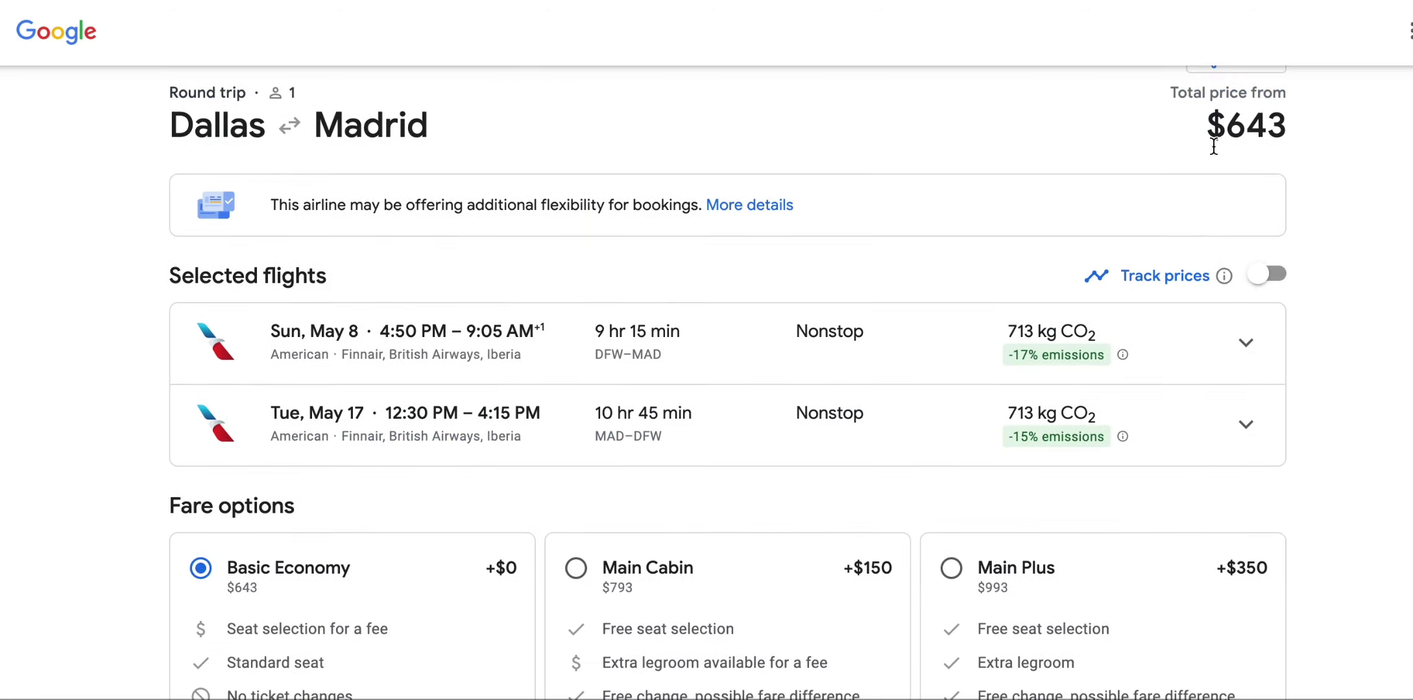
Review the total price and the May 8 departing flight's airports and times on the Dallas–Madrid itinerary.
{"action": "scroll", "coordinate": [1168, 195], "scroll_direction": "up", "scroll_amount": 1}
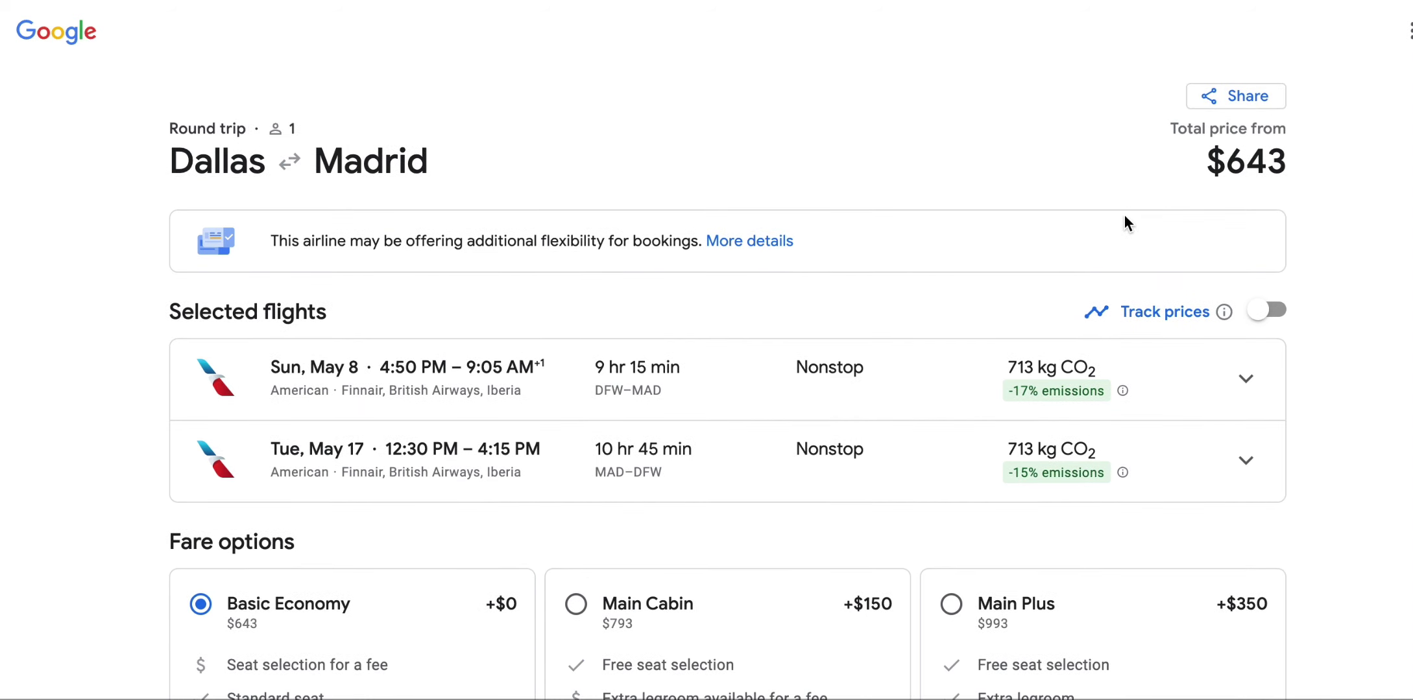
{"action": "scroll", "coordinate": [1154, 395], "scroll_direction": "down", "scroll_amount": 1}
{"action": "left_click", "coordinate": [1244, 336]}
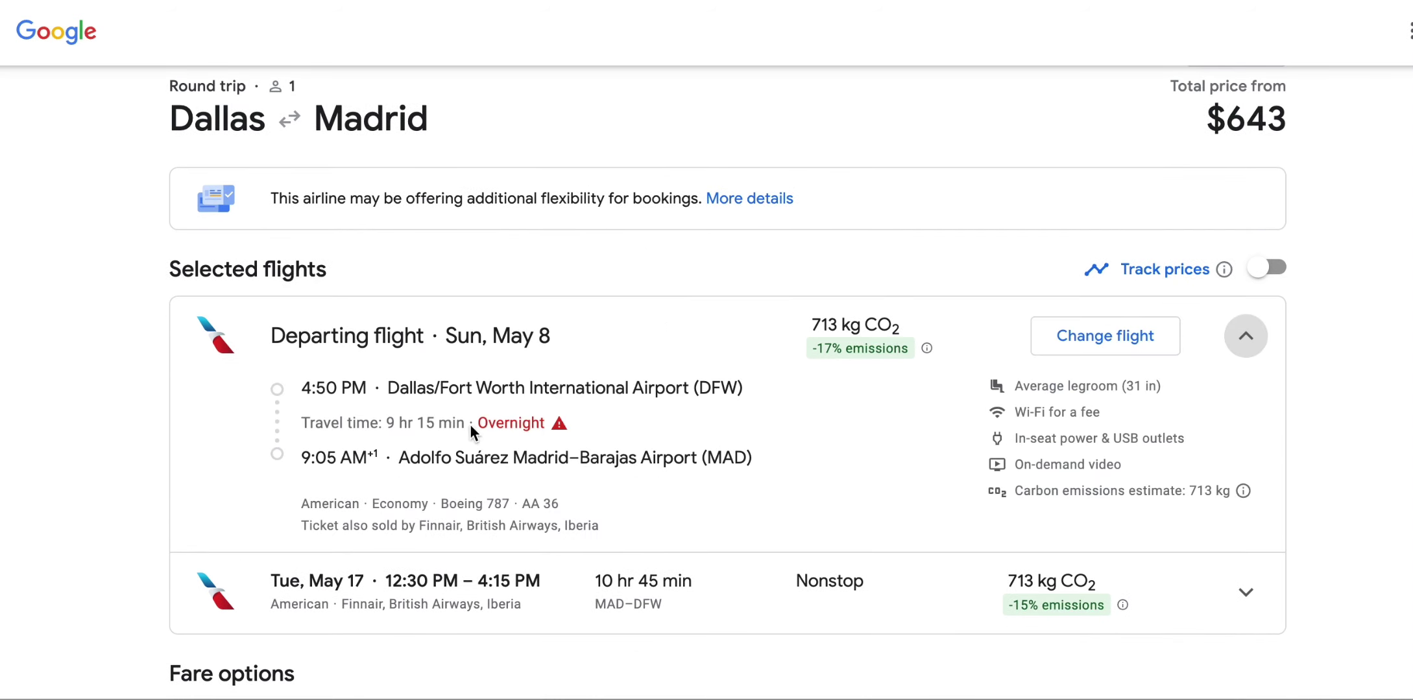
{"action": "left_click_drag", "start_coordinate": [382, 390], "coordinate": [785, 403]}
{"action": "left_click", "coordinate": [376, 458]}
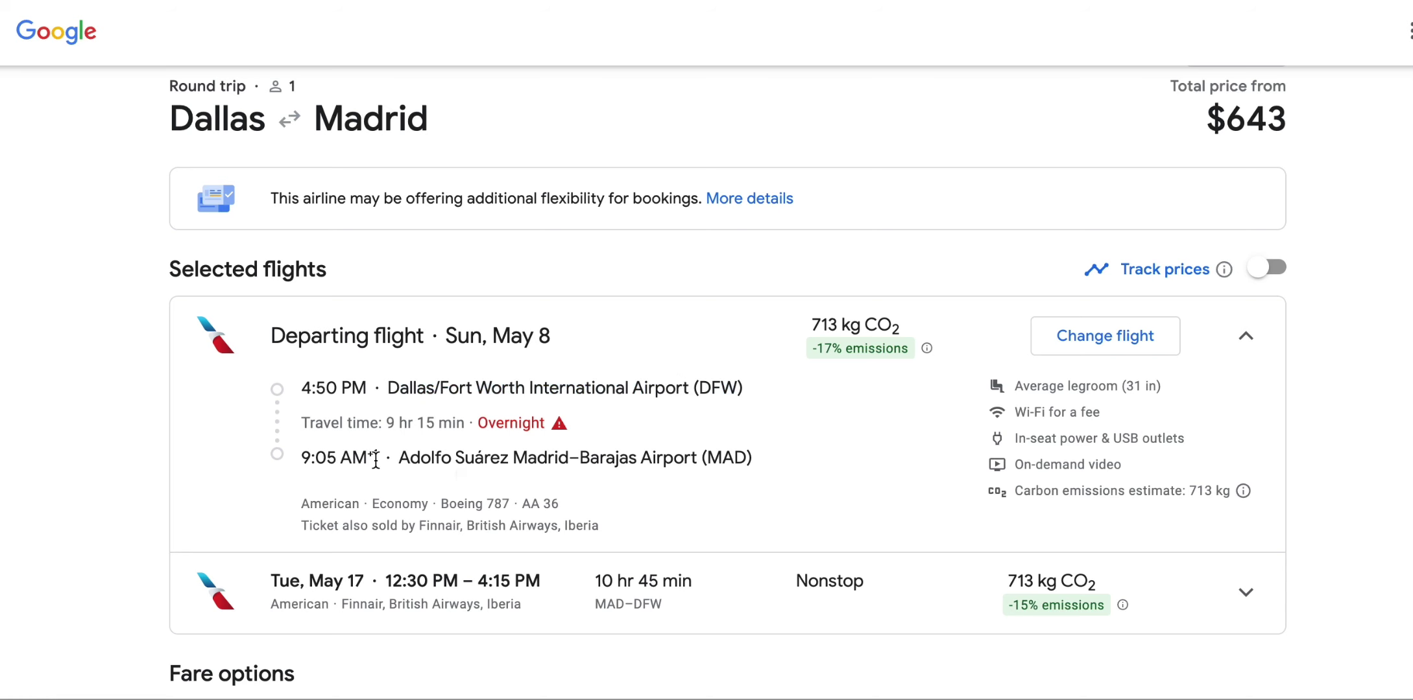
{"action": "left_click_drag", "start_coordinate": [396, 458], "coordinate": [792, 480]}
{"action": "left_click", "coordinate": [793, 480]}
Compare the Basic Economy, Main Cabin and Main Plus fares for Madrid and recheck the trip's total price.
{"action": "scroll", "coordinate": [801, 454], "scroll_direction": "down", "scroll_amount": 7}
{"action": "scroll", "coordinate": [808, 391], "scroll_direction": "up", "scroll_amount": 1}
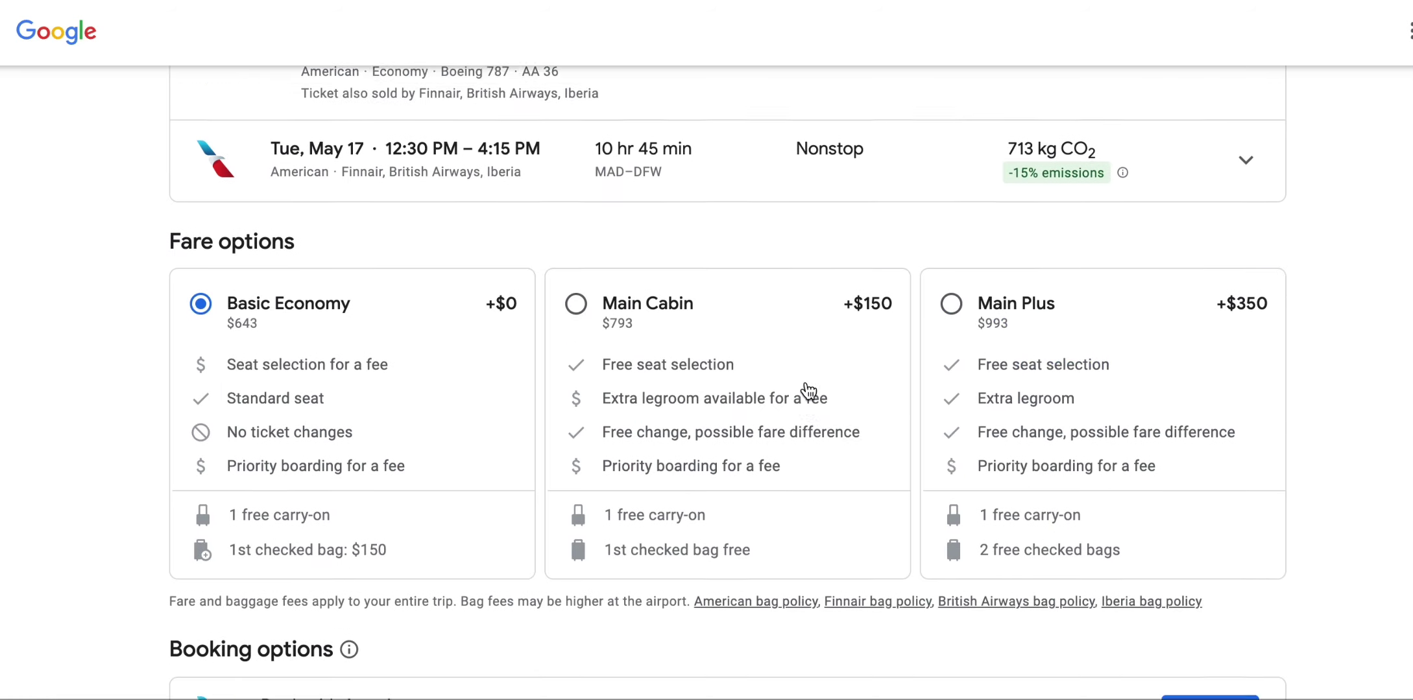
{"action": "scroll", "coordinate": [808, 391], "scroll_direction": "up", "scroll_amount": 7}
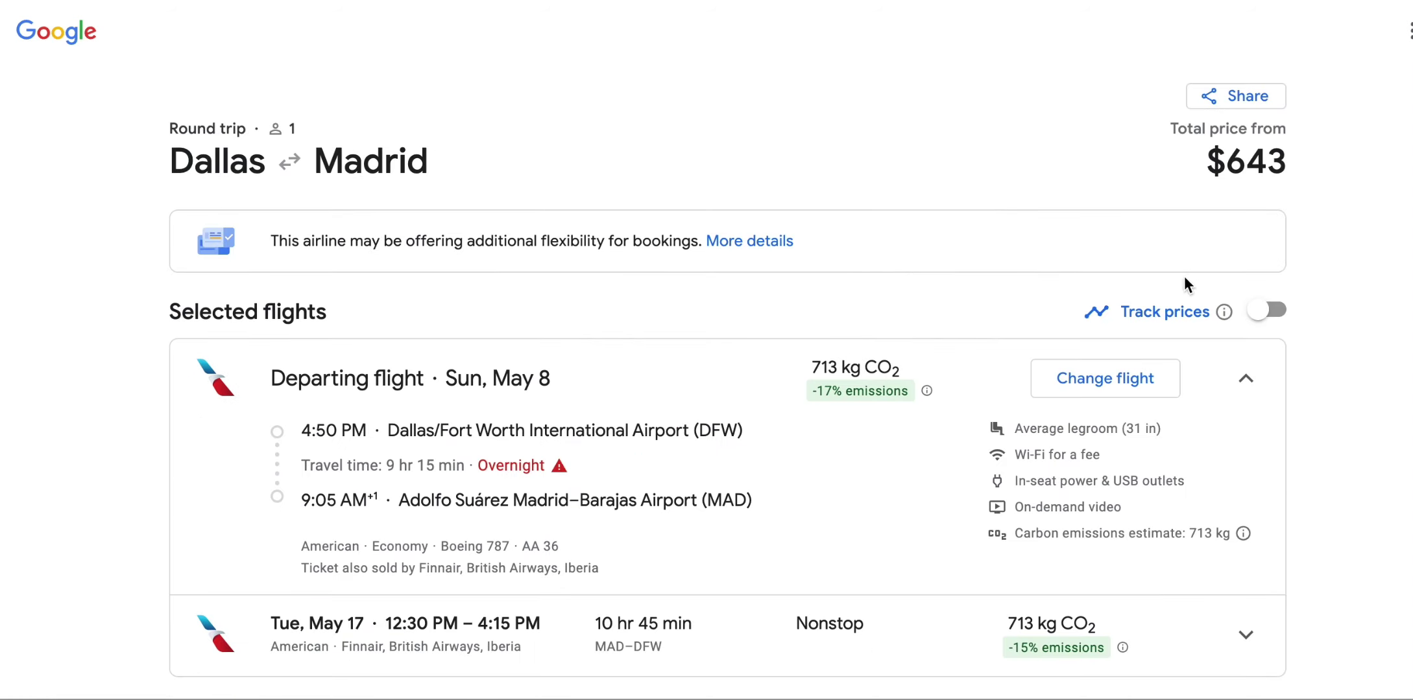
{"action": "scroll", "coordinate": [1181, 286], "scroll_direction": "down", "scroll_amount": 1}
{"action": "scroll", "coordinate": [963, 266], "scroll_direction": "down", "scroll_amount": 1}
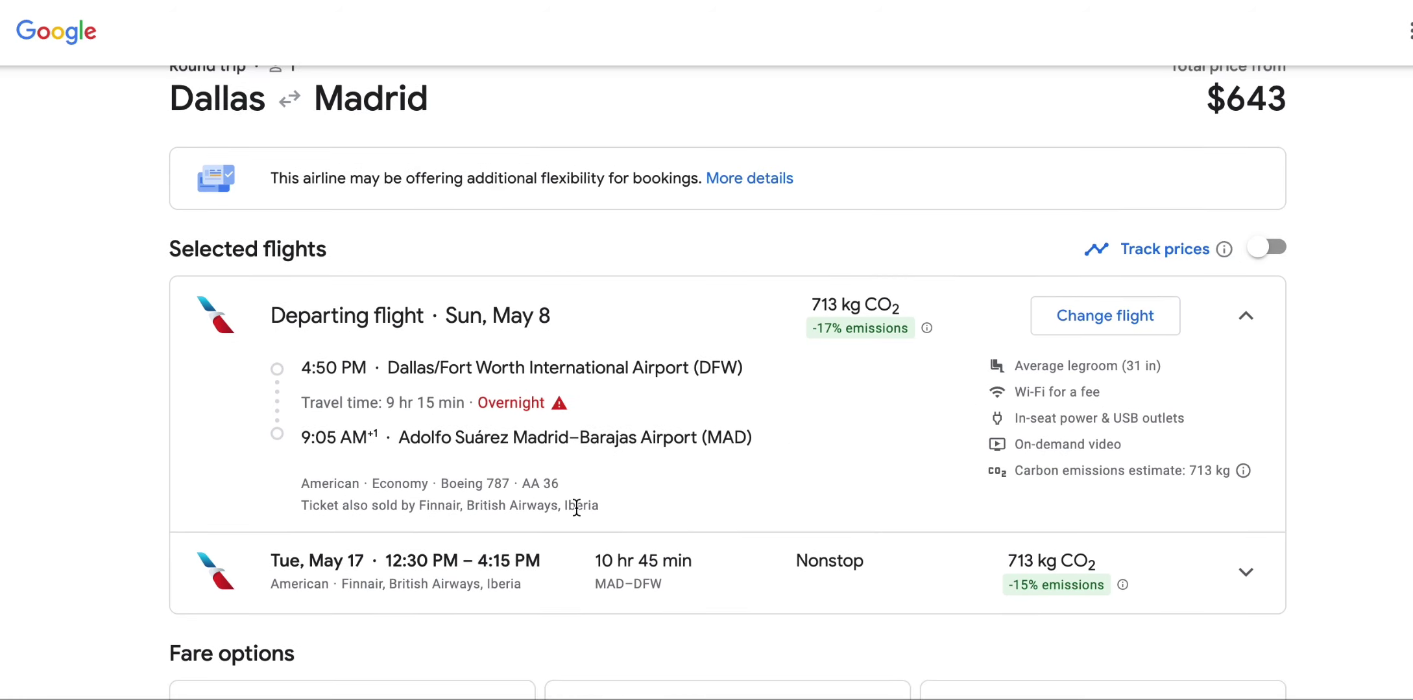
{"action": "left_click_drag", "start_coordinate": [1289, 99], "coordinate": [1253, 99]}
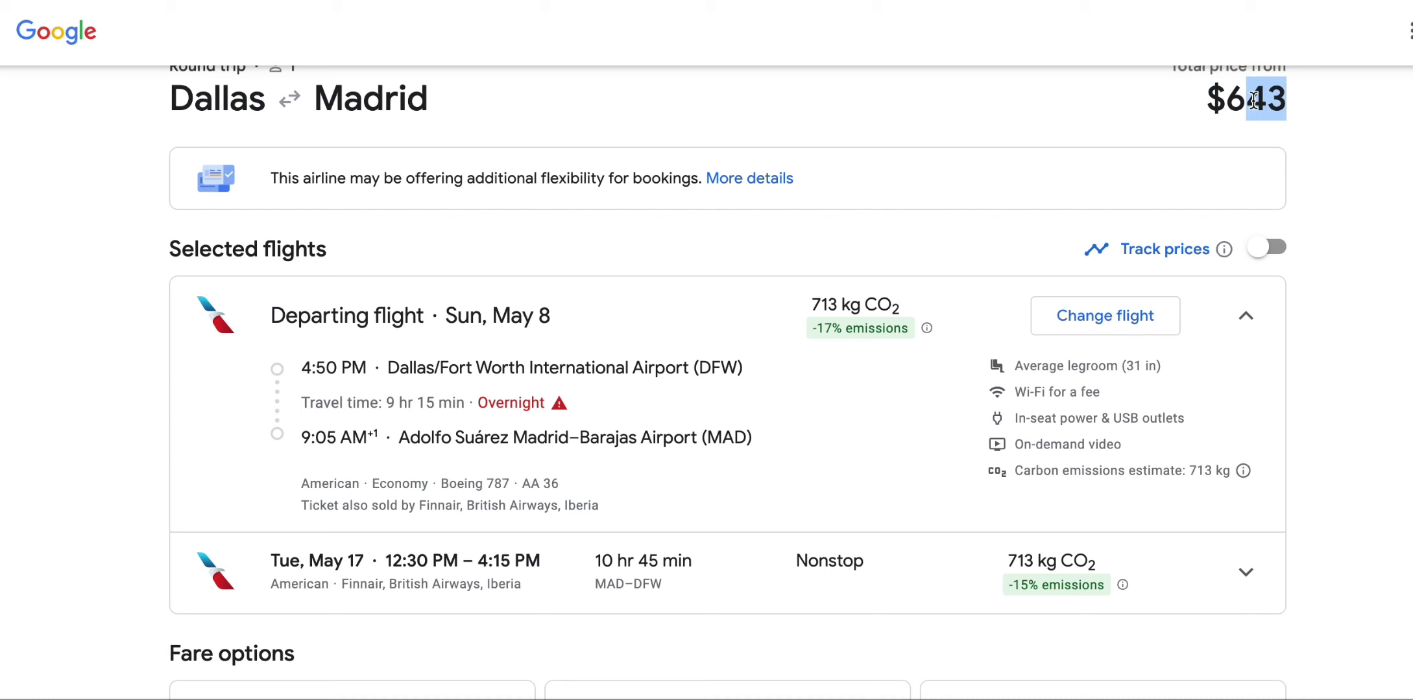
{"action": "left_click", "coordinate": [1006, 110]}
Return to the Dallas–Madrid flight results through the explore map and clear the travel dates in the calendar.
{"action": "left_click", "coordinate": [579, 4]}
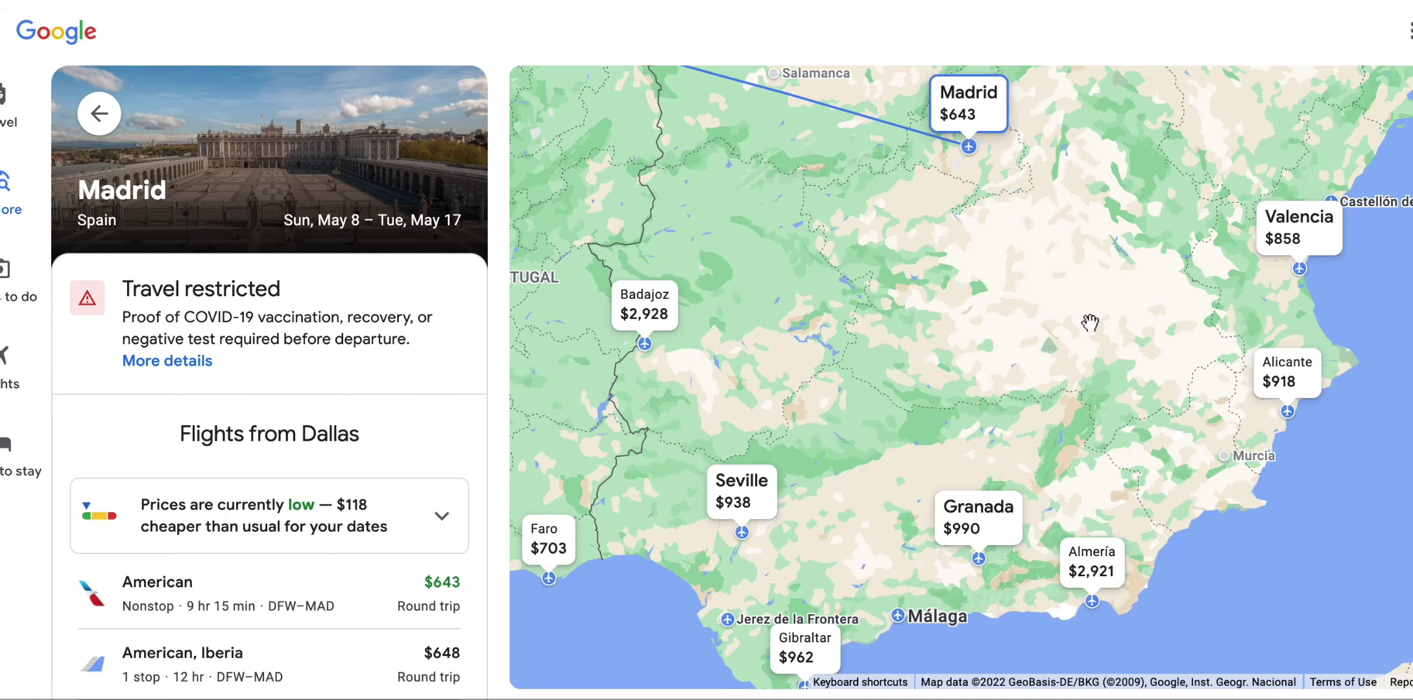
{"action": "left_click", "coordinate": [967, 155]}
{"action": "left_click", "coordinate": [967, 175]}
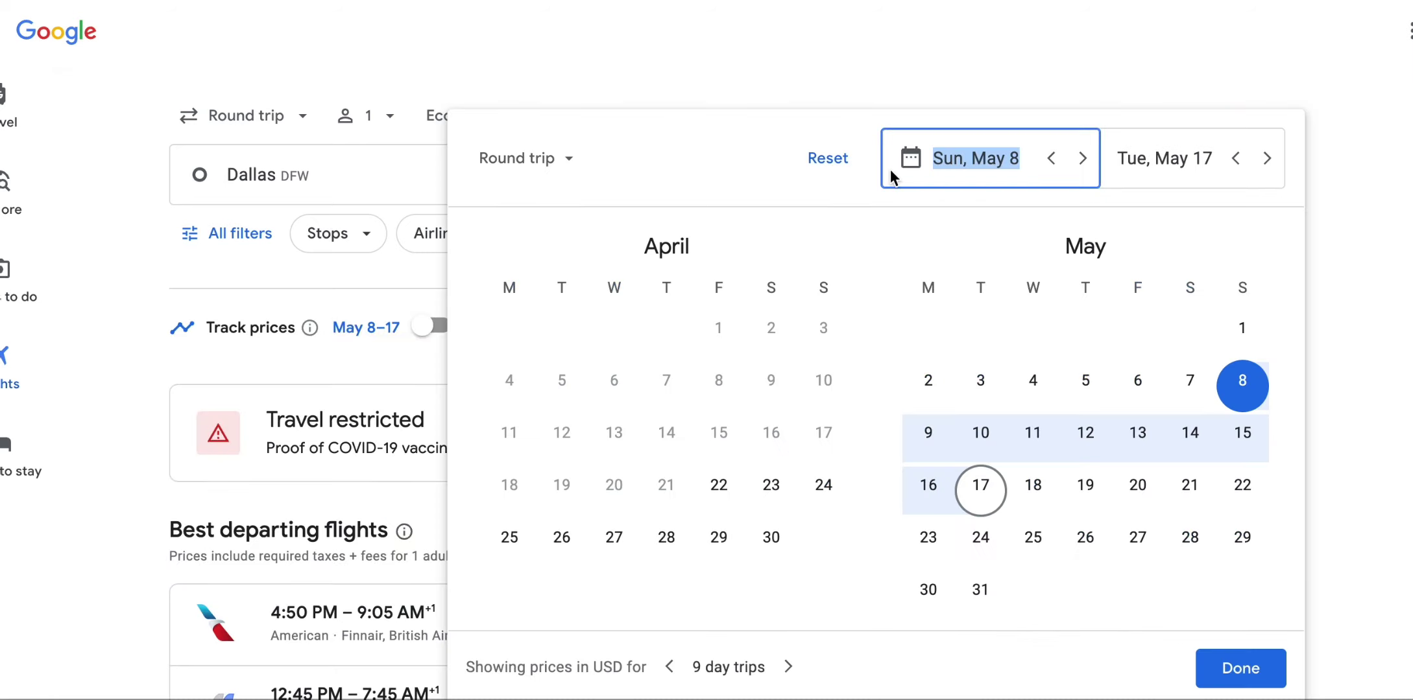
{"action": "left_click", "coordinate": [820, 162]}
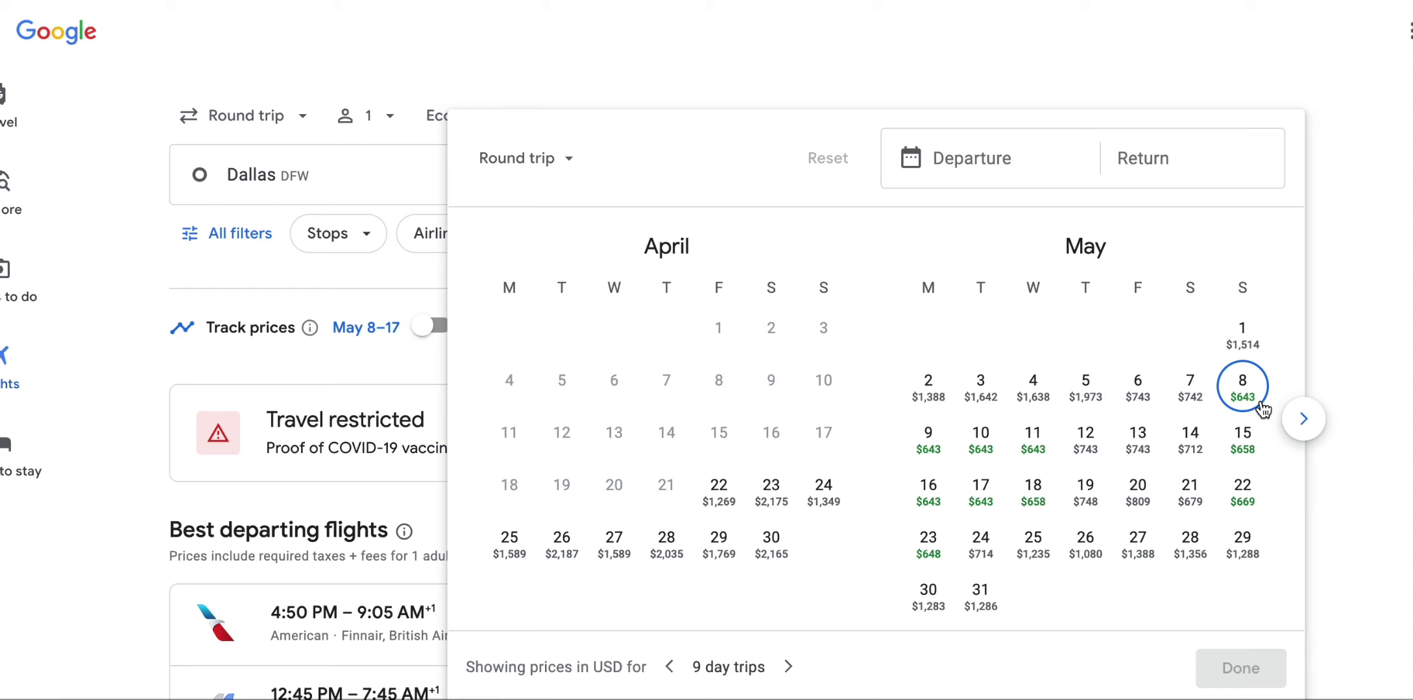
Examine the 9-day round-trip prices to Madrid month by month from May through December.
{"action": "left_click", "coordinate": [1303, 419]}
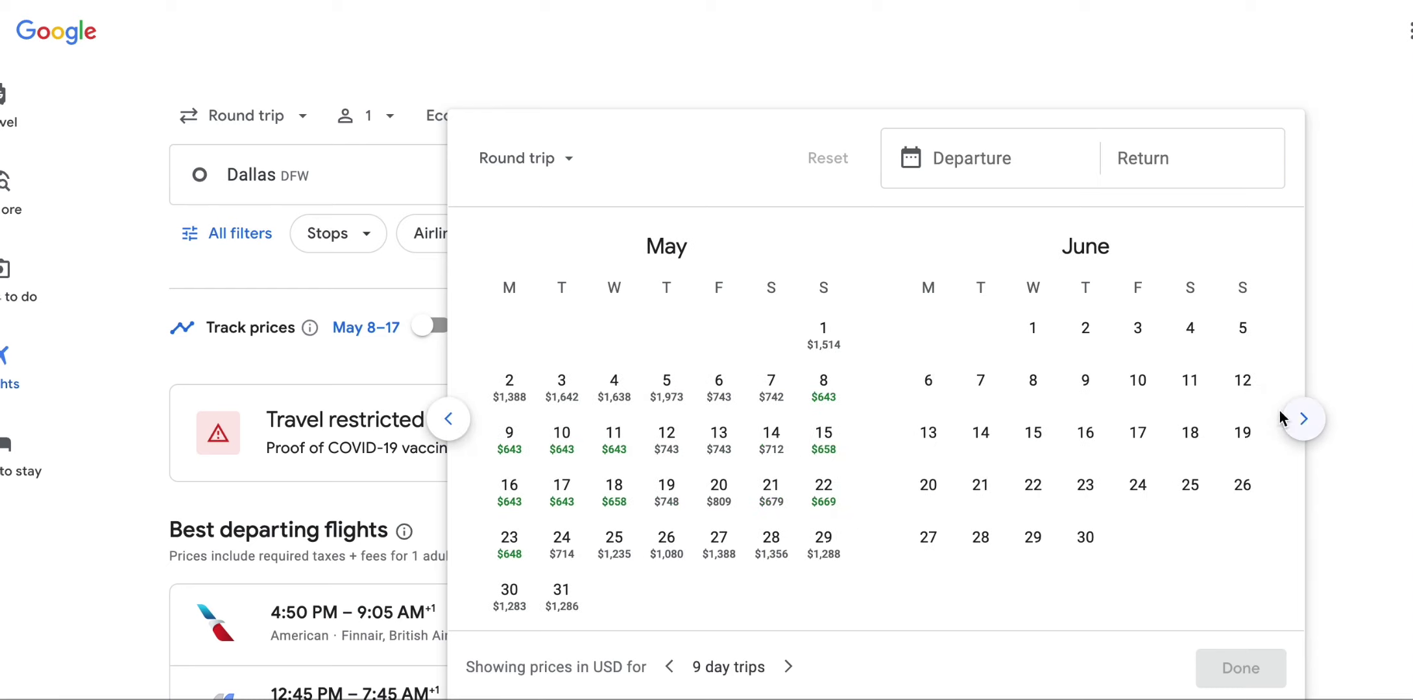
{"action": "left_click", "coordinate": [1305, 422]}
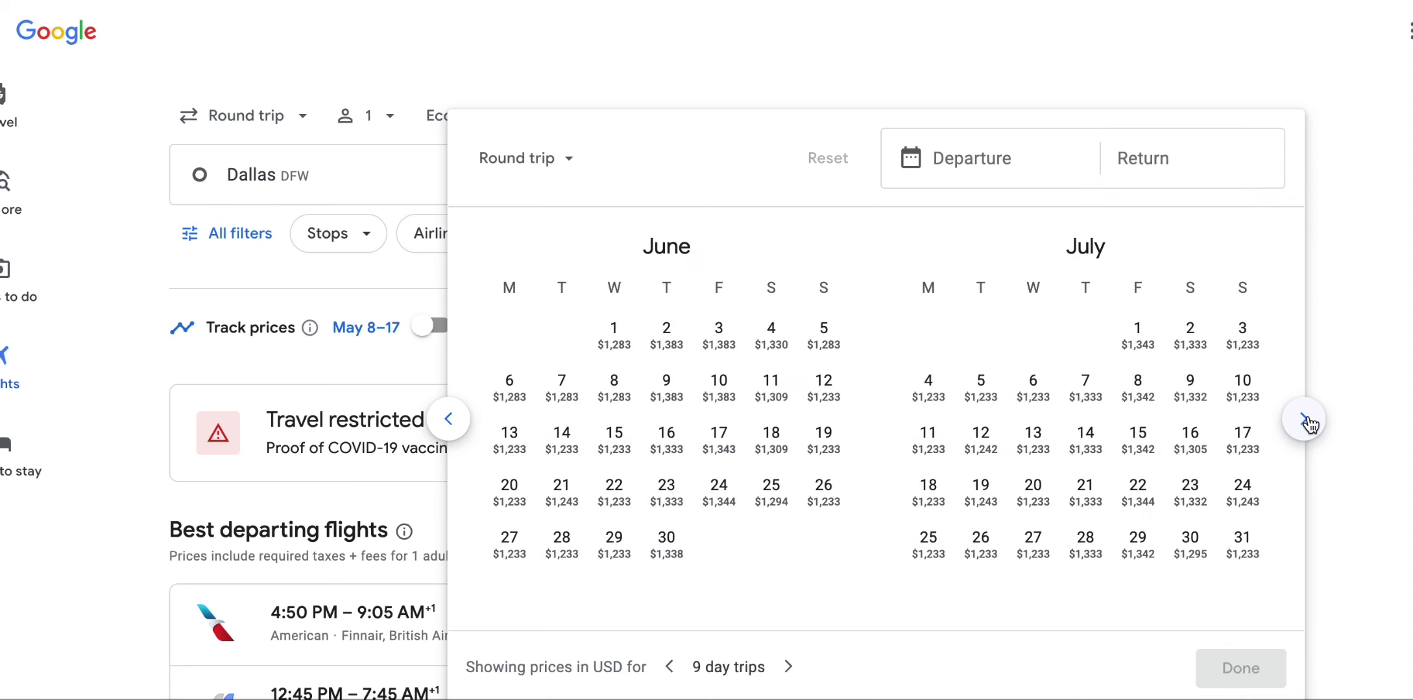
{"action": "left_click", "coordinate": [1305, 422]}
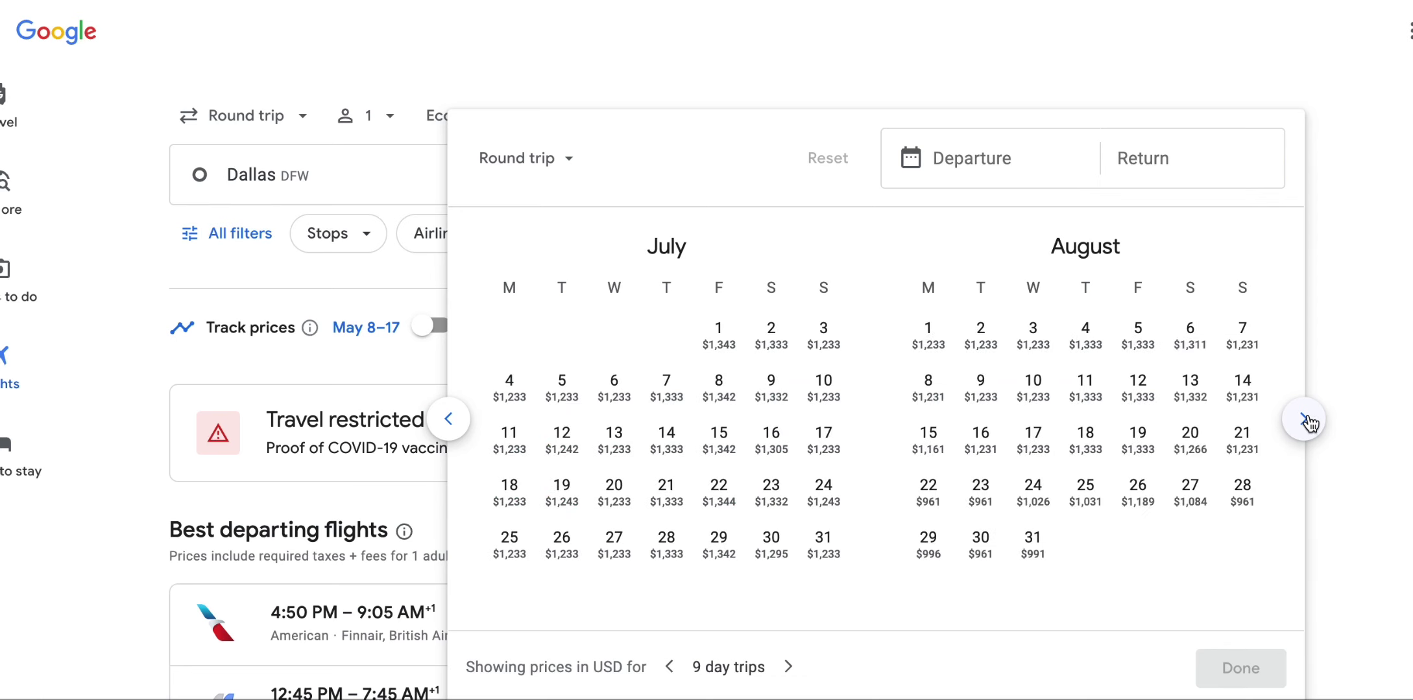
{"action": "left_click", "coordinate": [1307, 422]}
{"action": "left_click", "coordinate": [1307, 422]}
{"action": "left_click", "coordinate": [1305, 424]}
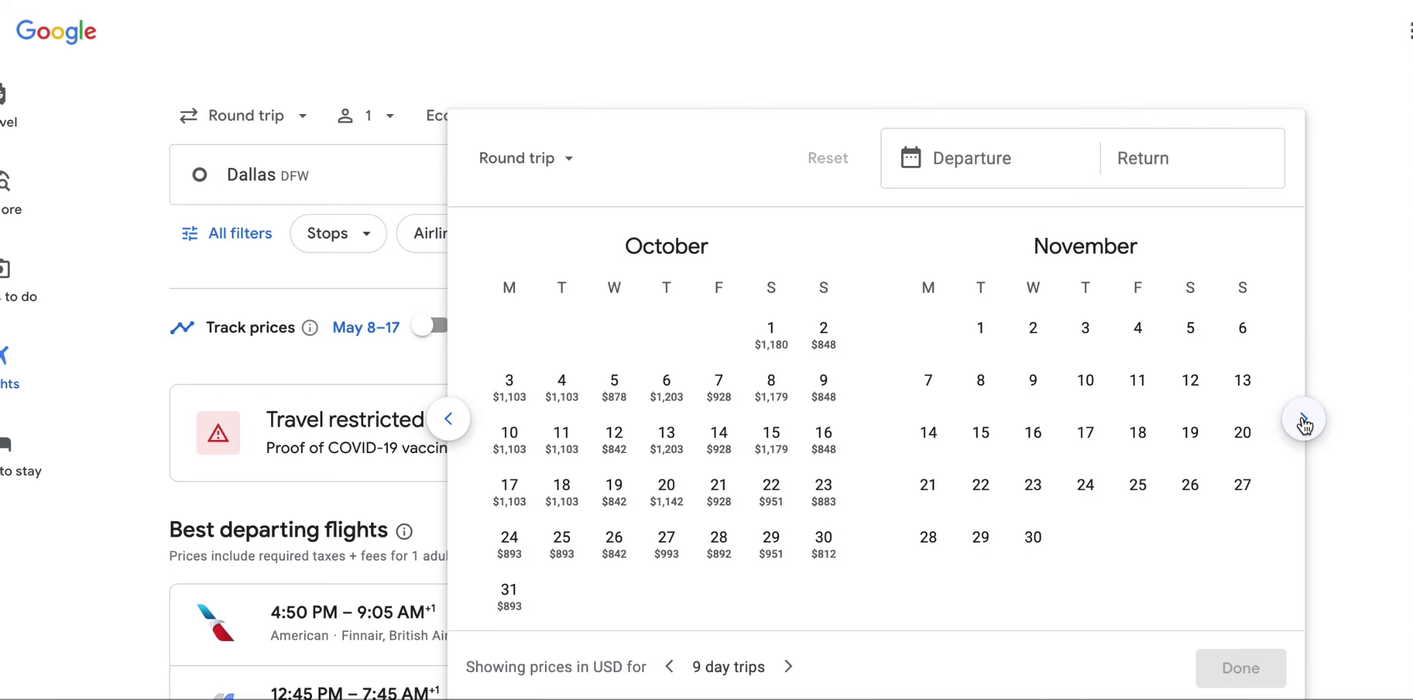
{"action": "left_click", "coordinate": [1305, 424]}
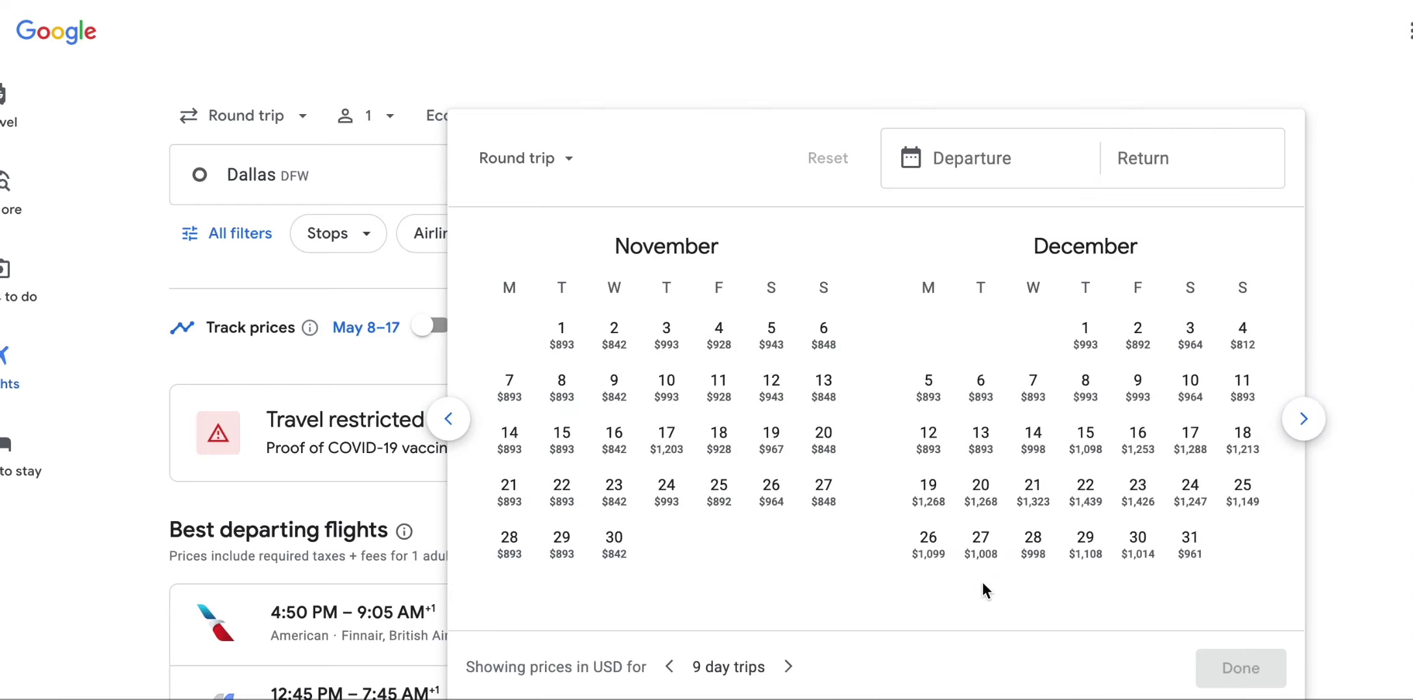
Dismiss the cleared Madrid dates, recheck the May fares in the calendar, and keep May 8–17.
{"action": "left_click", "coordinate": [1378, 253]}
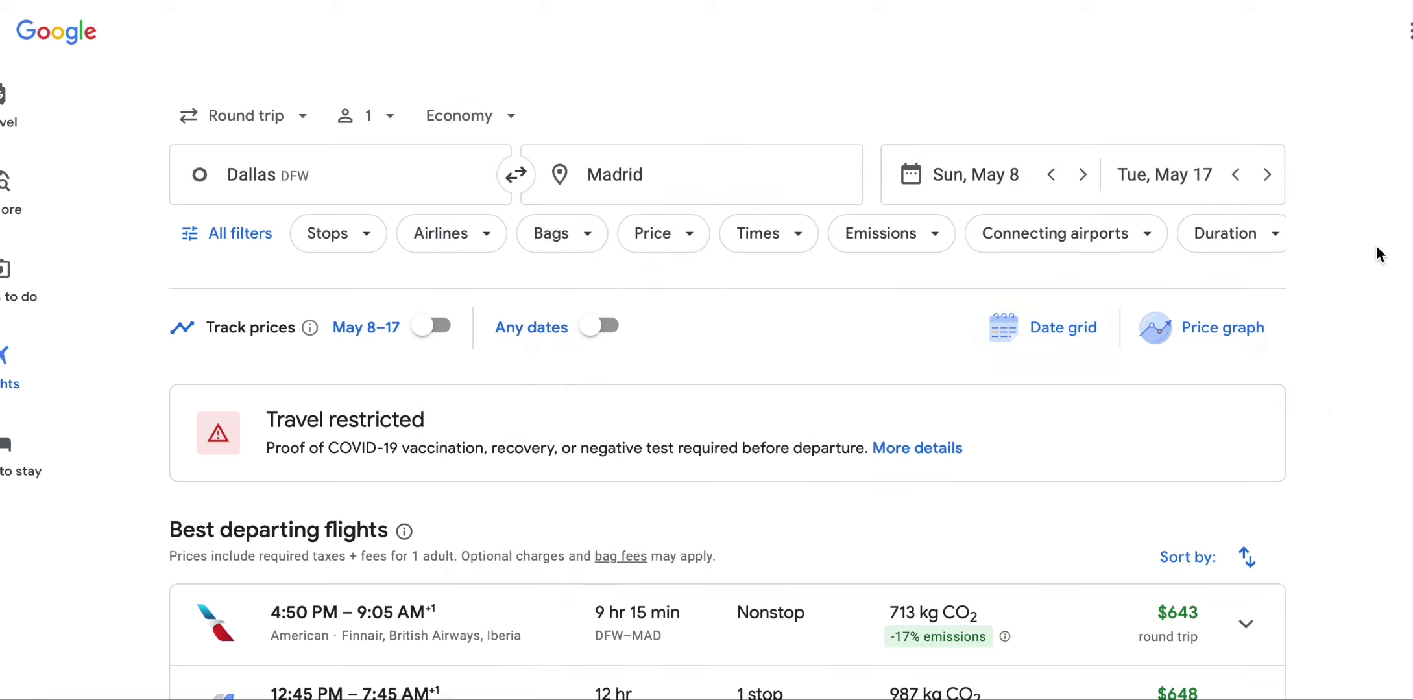
{"action": "left_click", "coordinate": [922, 175]}
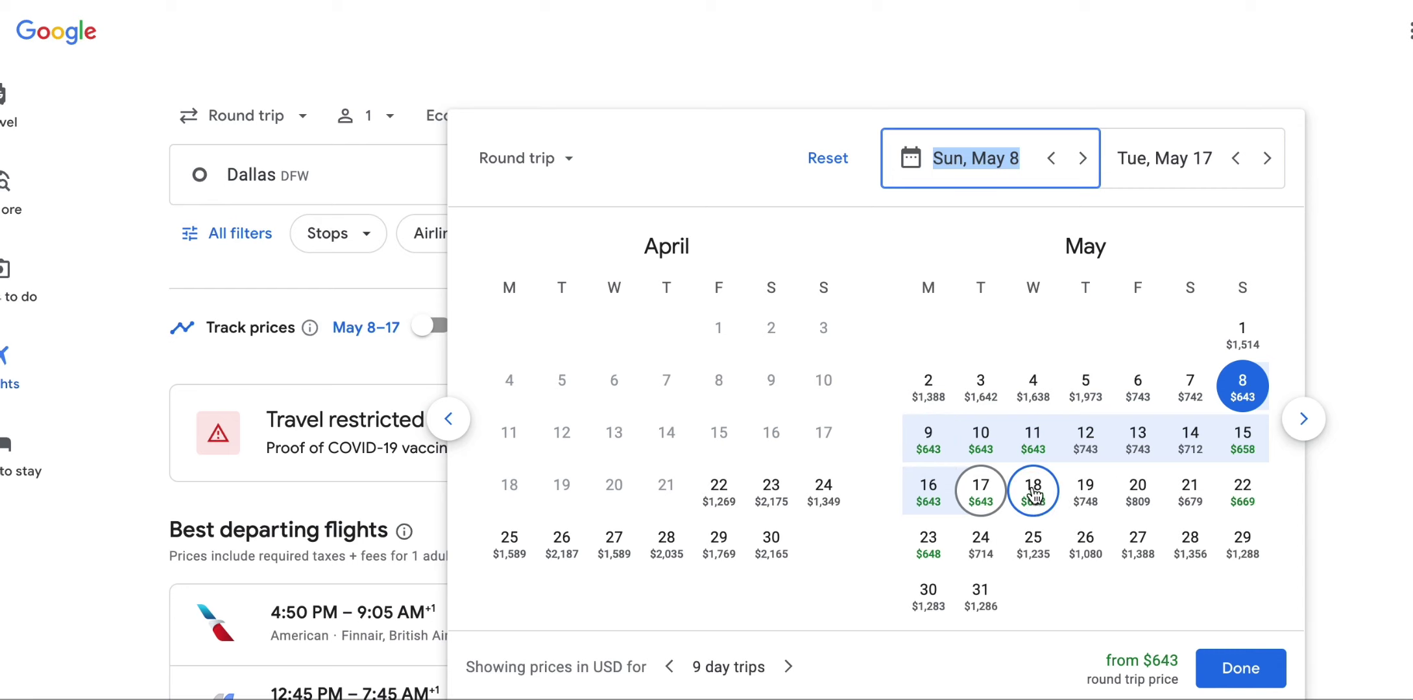
{"action": "left_click", "coordinate": [1241, 668]}
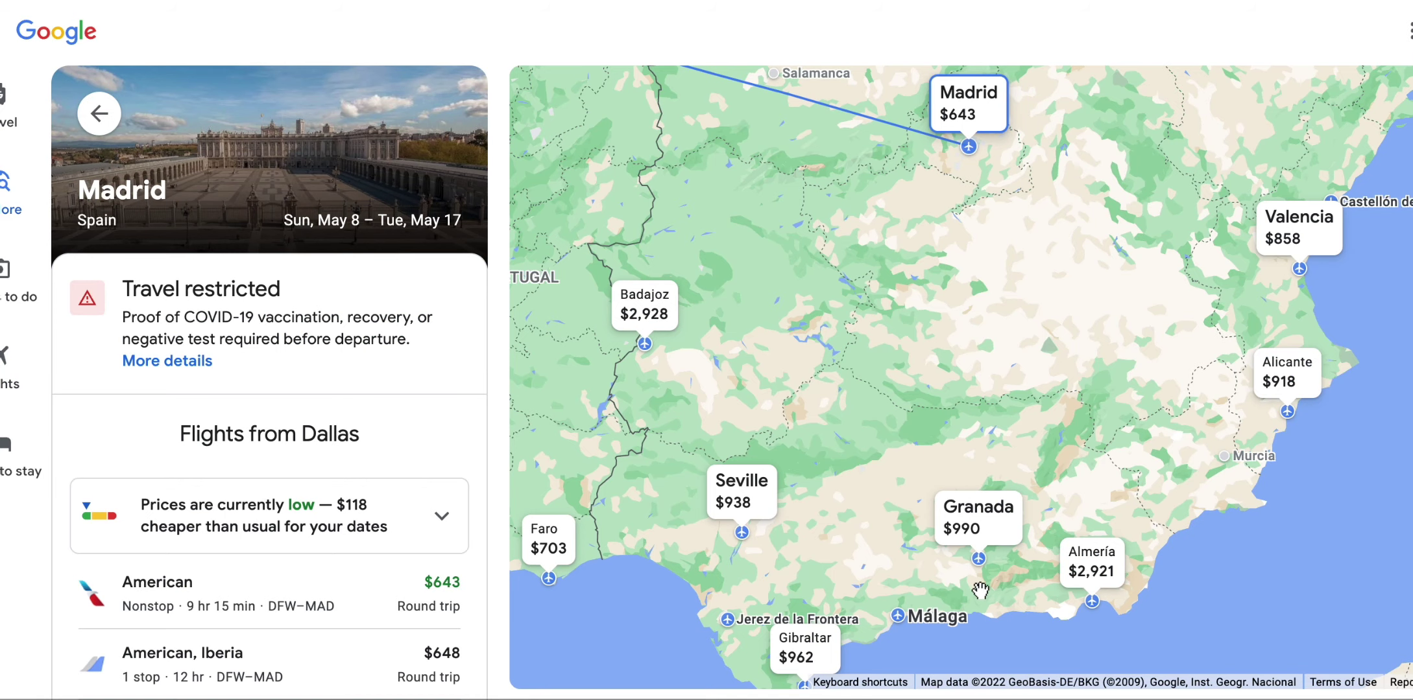
Select Málaga on the explore map of southern Spain and open its September 5–14 flights from Dallas.
{"action": "left_click_drag", "start_coordinate": [981, 590], "coordinate": [996, 496]}
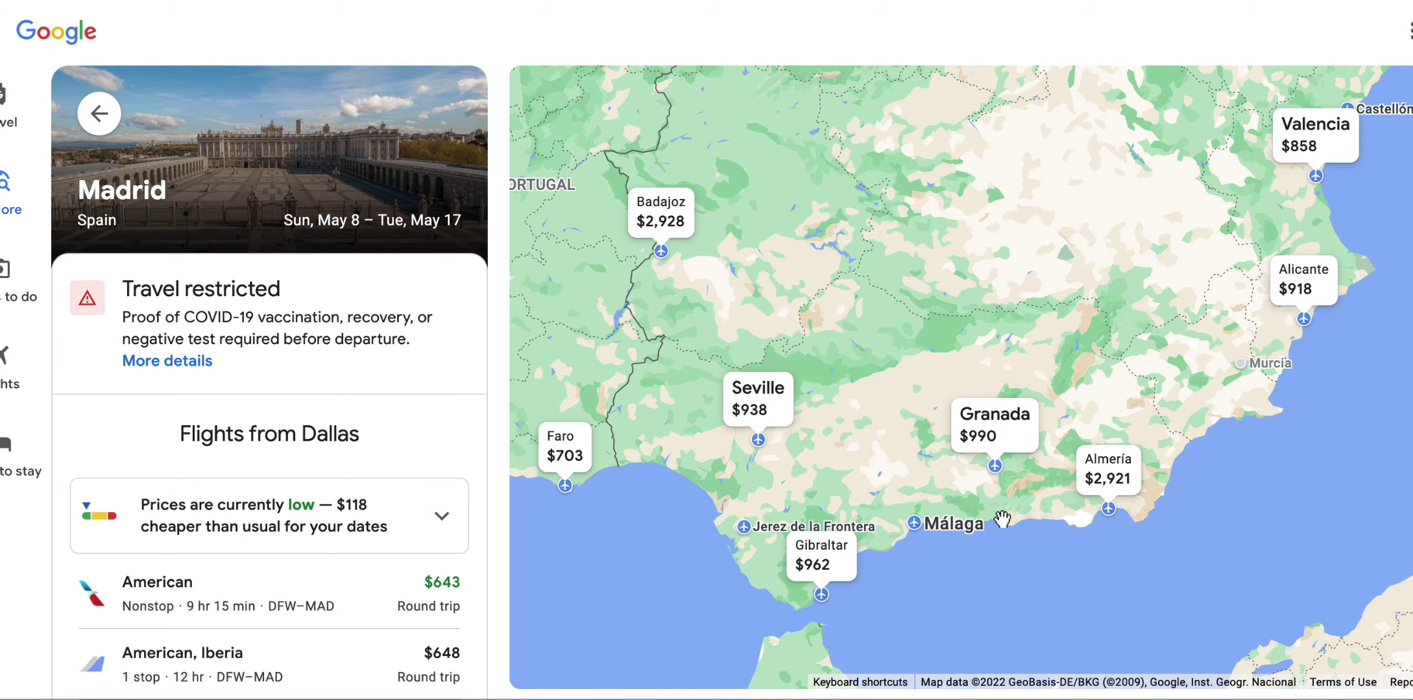
{"action": "mouse_move", "coordinate": [731, 422]}
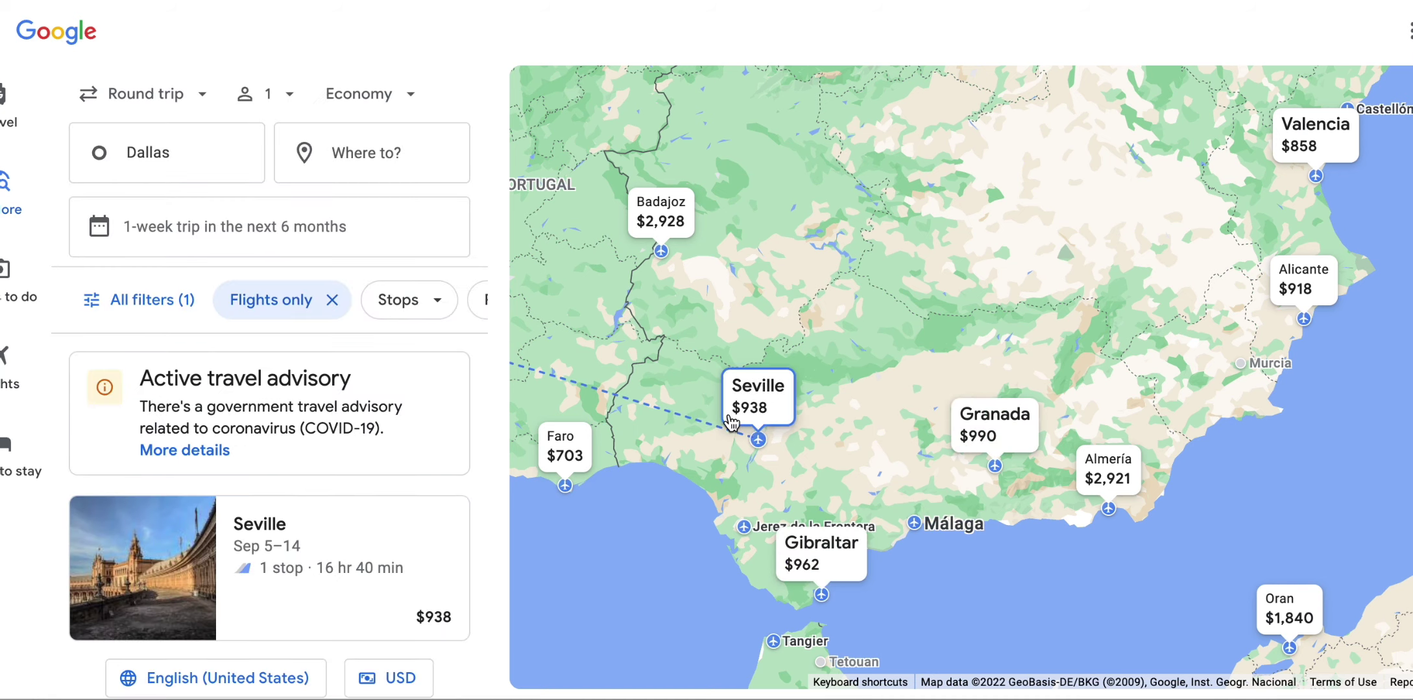
{"action": "left_click", "coordinate": [915, 524]}
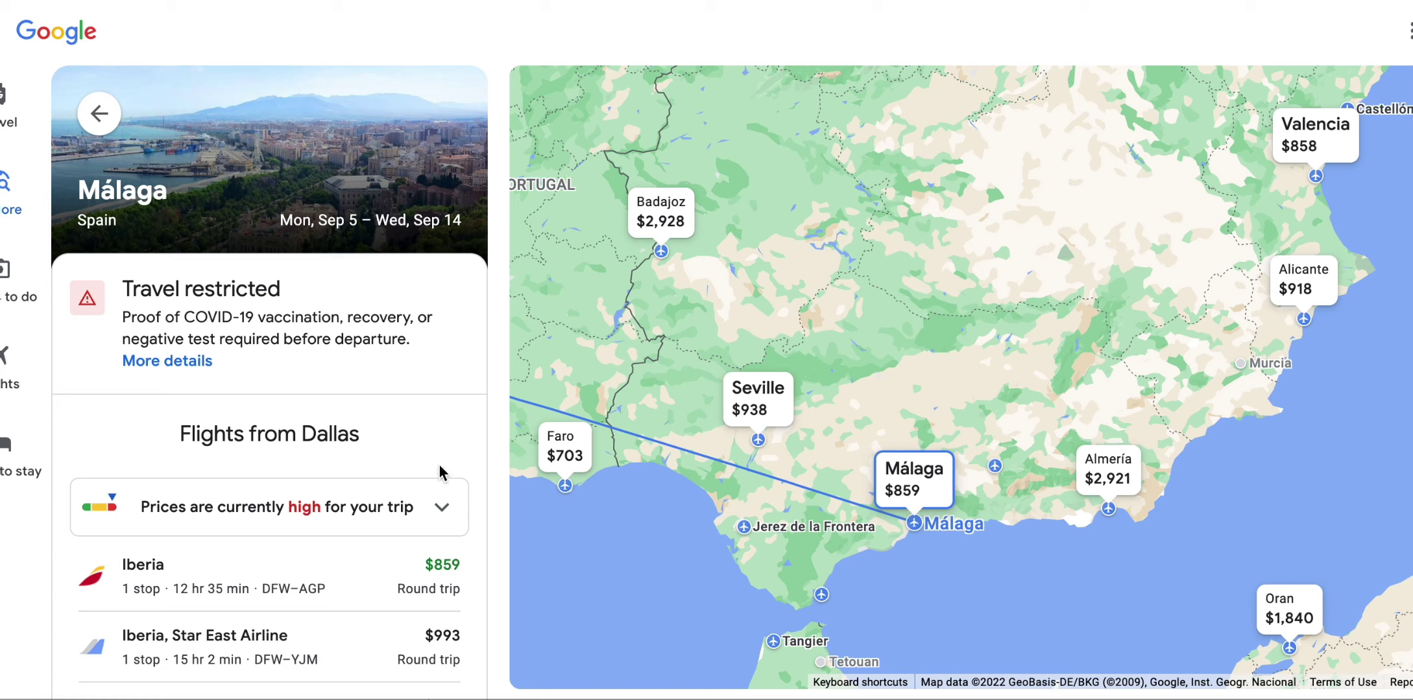
{"action": "left_click", "coordinate": [283, 578]}
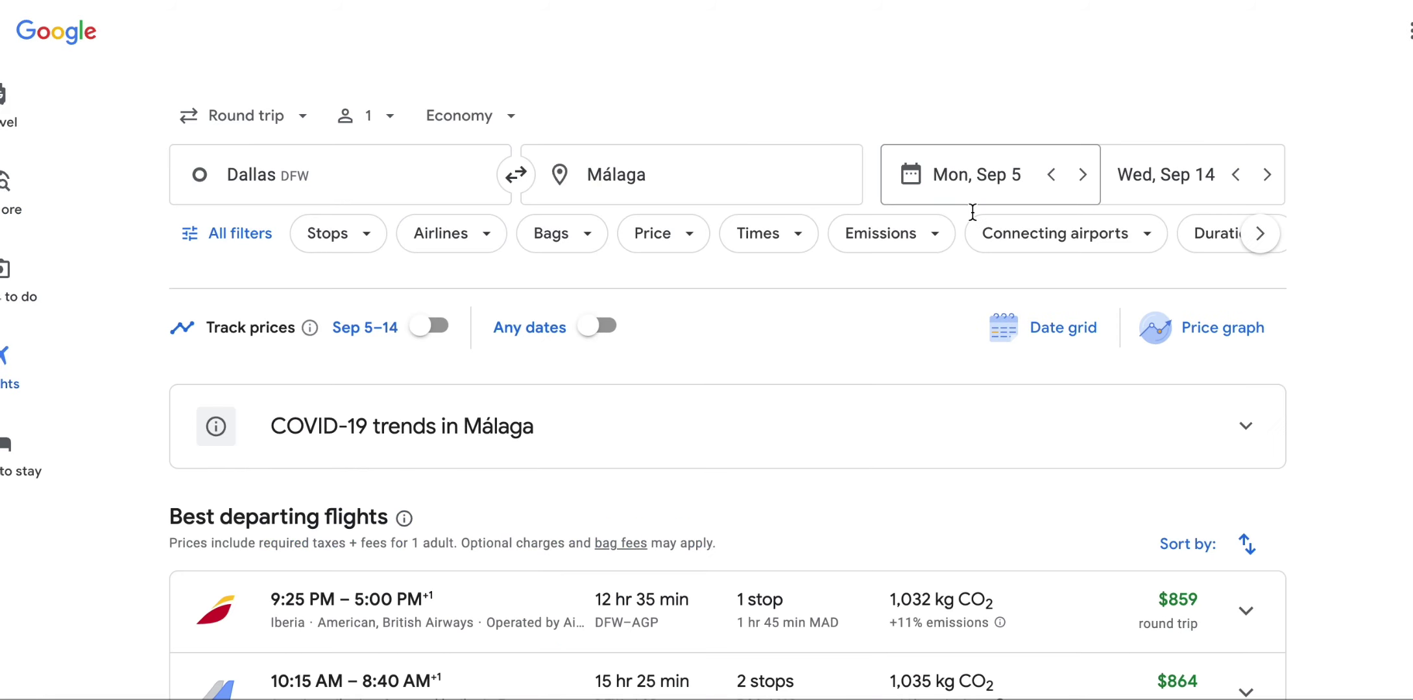
Review the best departing flights from Dallas to Málaga for September 5–14.
{"action": "scroll", "coordinate": [1068, 543], "scroll_direction": "down", "scroll_amount": 3}
{"action": "scroll", "coordinate": [1063, 538], "scroll_direction": "down", "scroll_amount": 2}
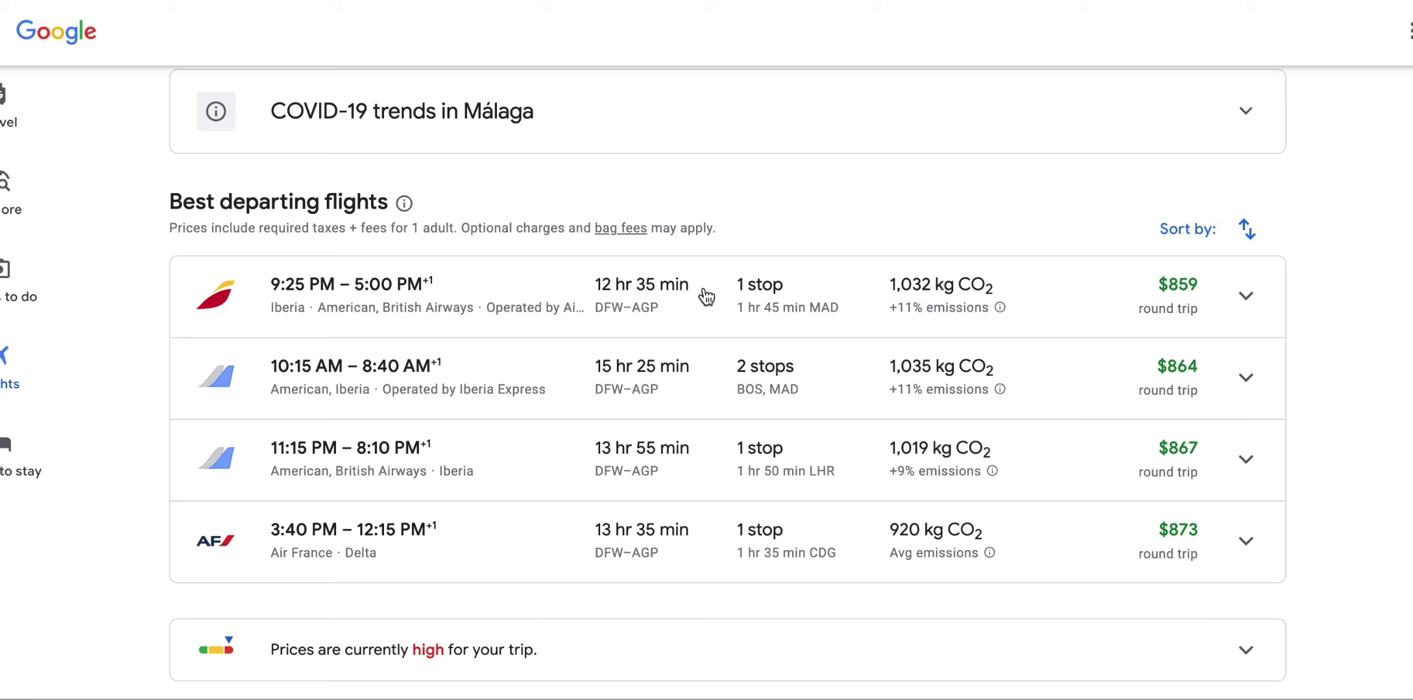
{"action": "scroll", "coordinate": [823, 326], "scroll_direction": "up", "scroll_amount": 5}
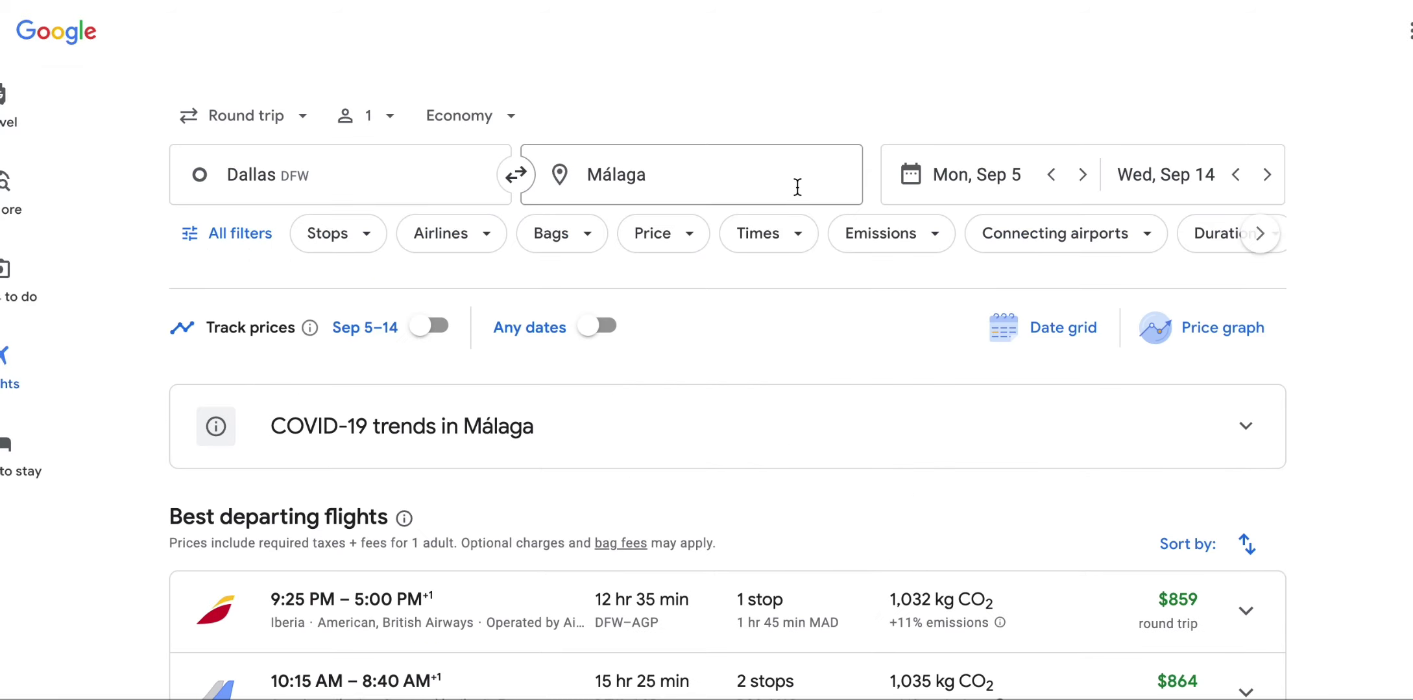
Clear the Málaga dates in the calendar, compare 9-day trip prices from April through September, and leave the calendar.
{"action": "left_click", "coordinate": [967, 180]}
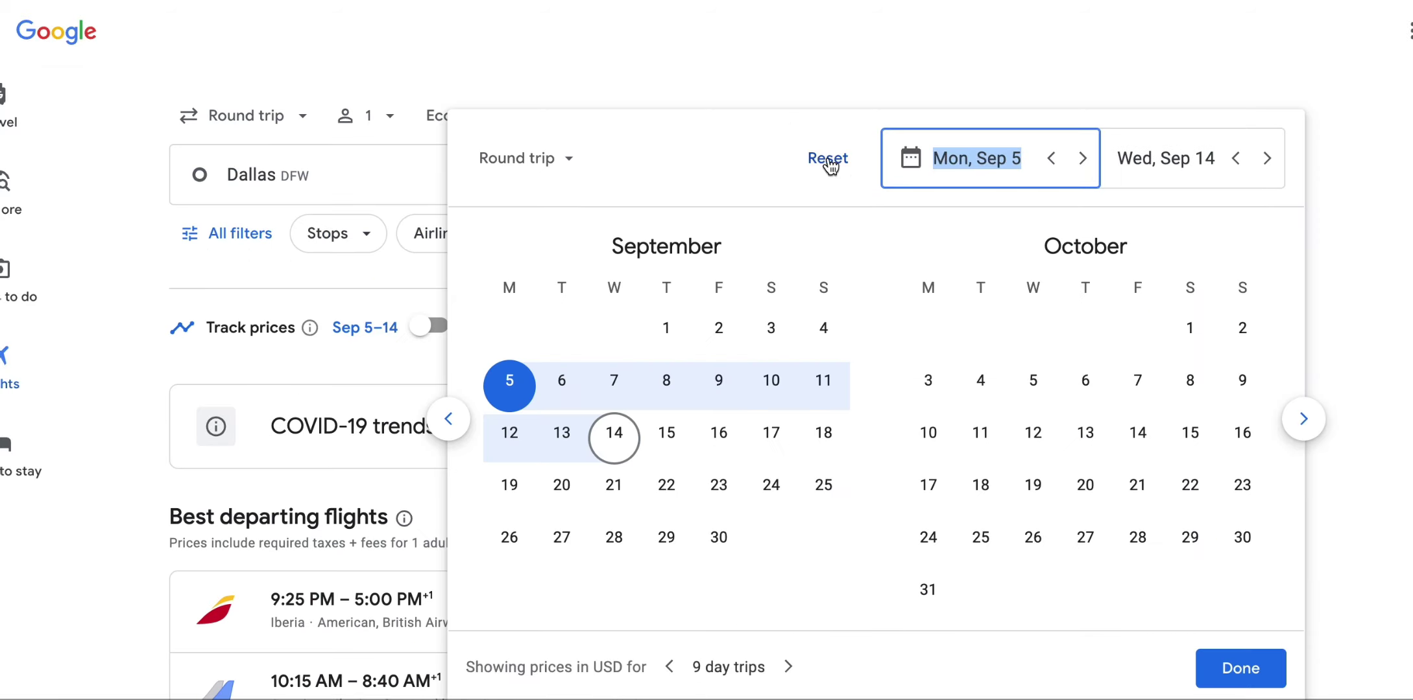
{"action": "left_click", "coordinate": [827, 158]}
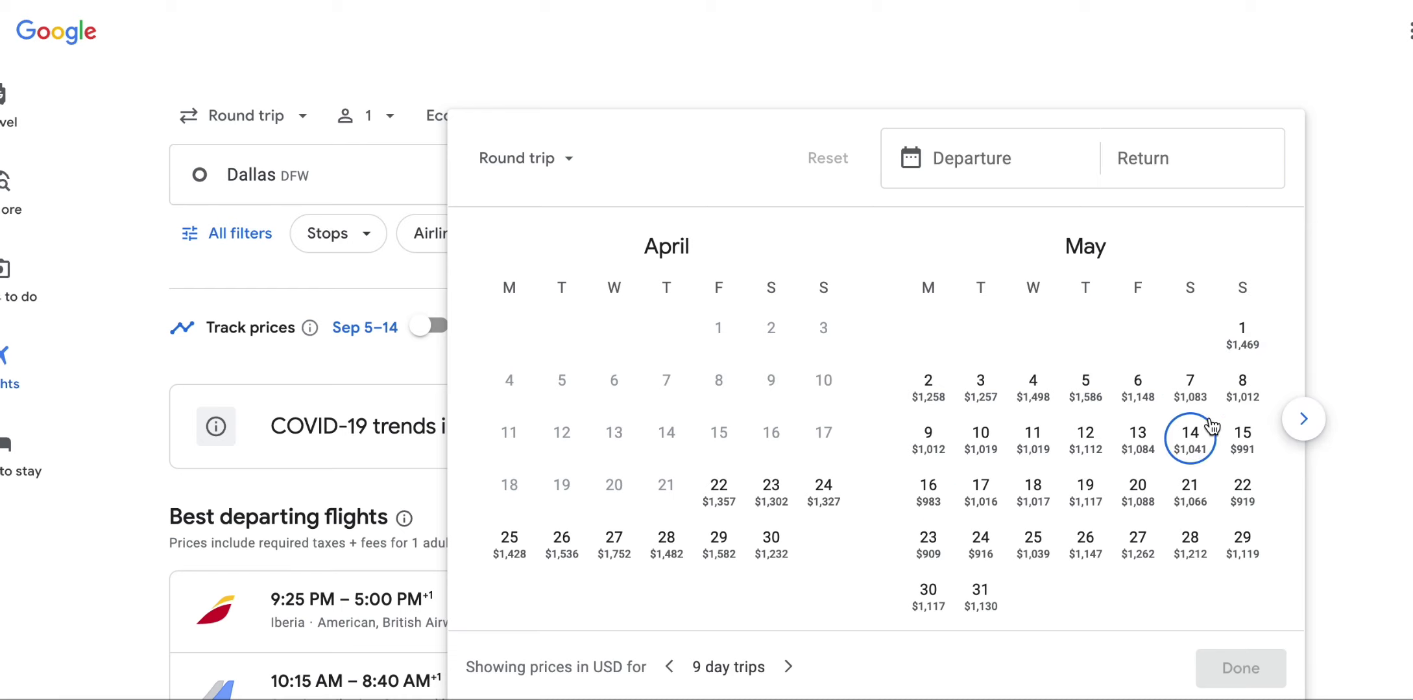
{"action": "left_click", "coordinate": [1304, 428]}
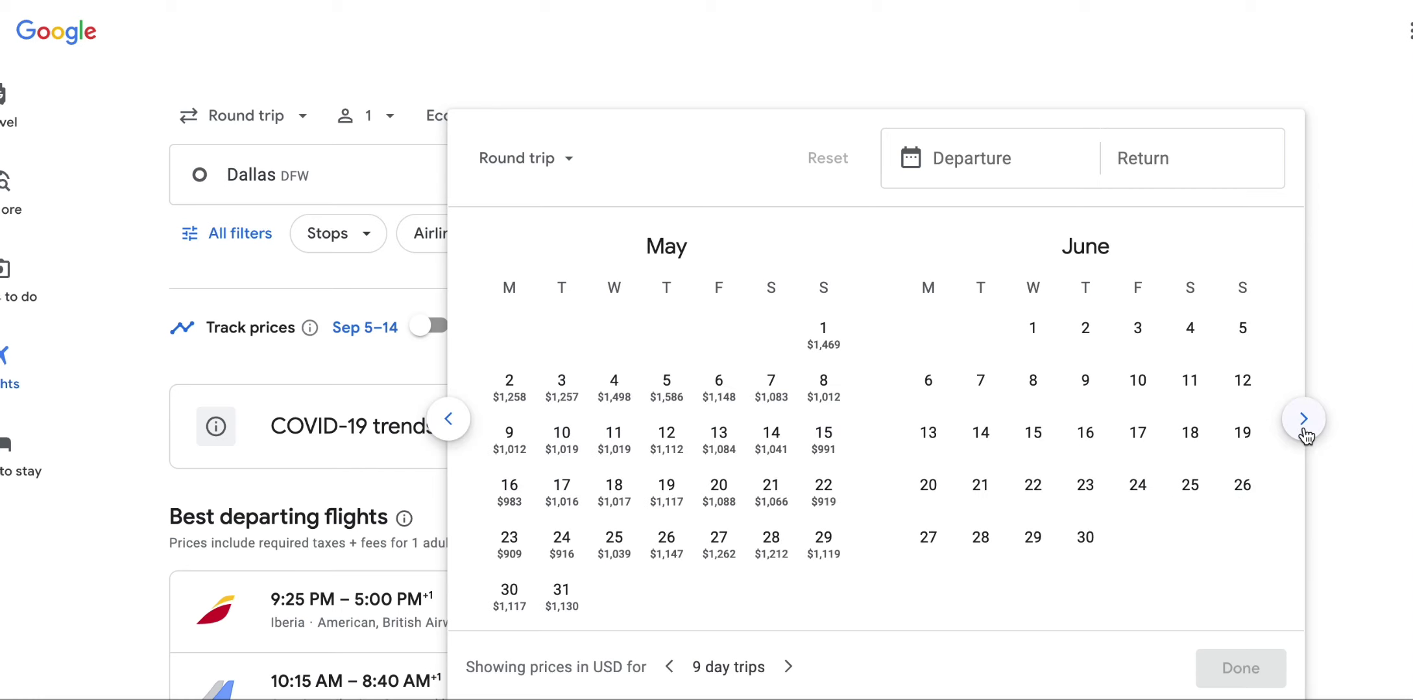
{"action": "left_click", "coordinate": [1298, 433]}
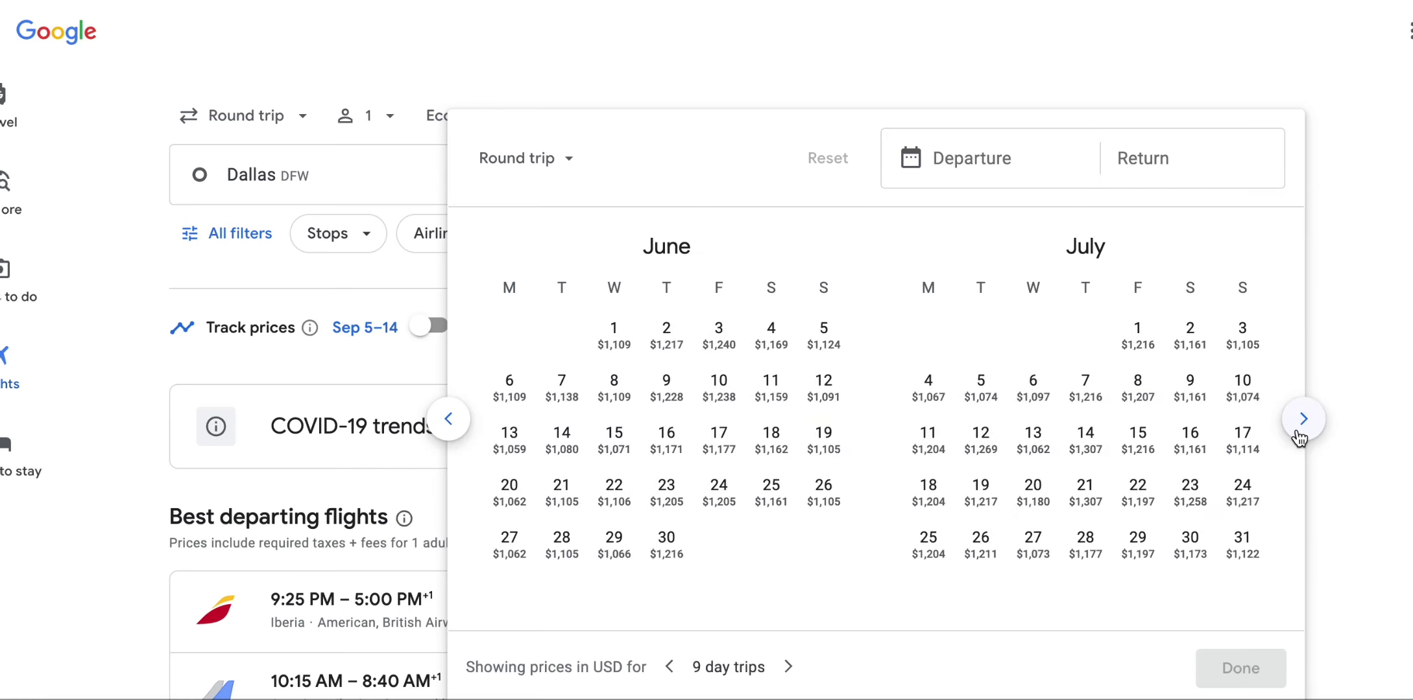
{"action": "left_click", "coordinate": [1298, 436]}
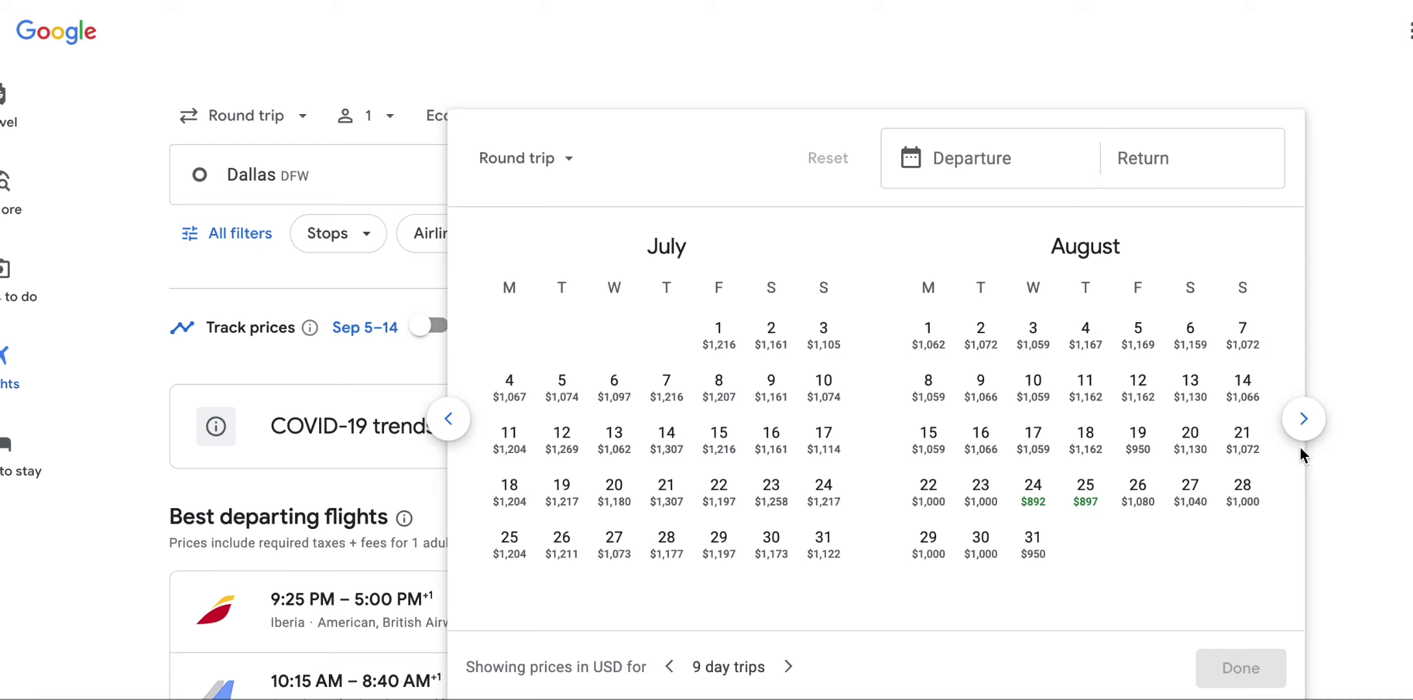
{"action": "left_click", "coordinate": [1302, 428]}
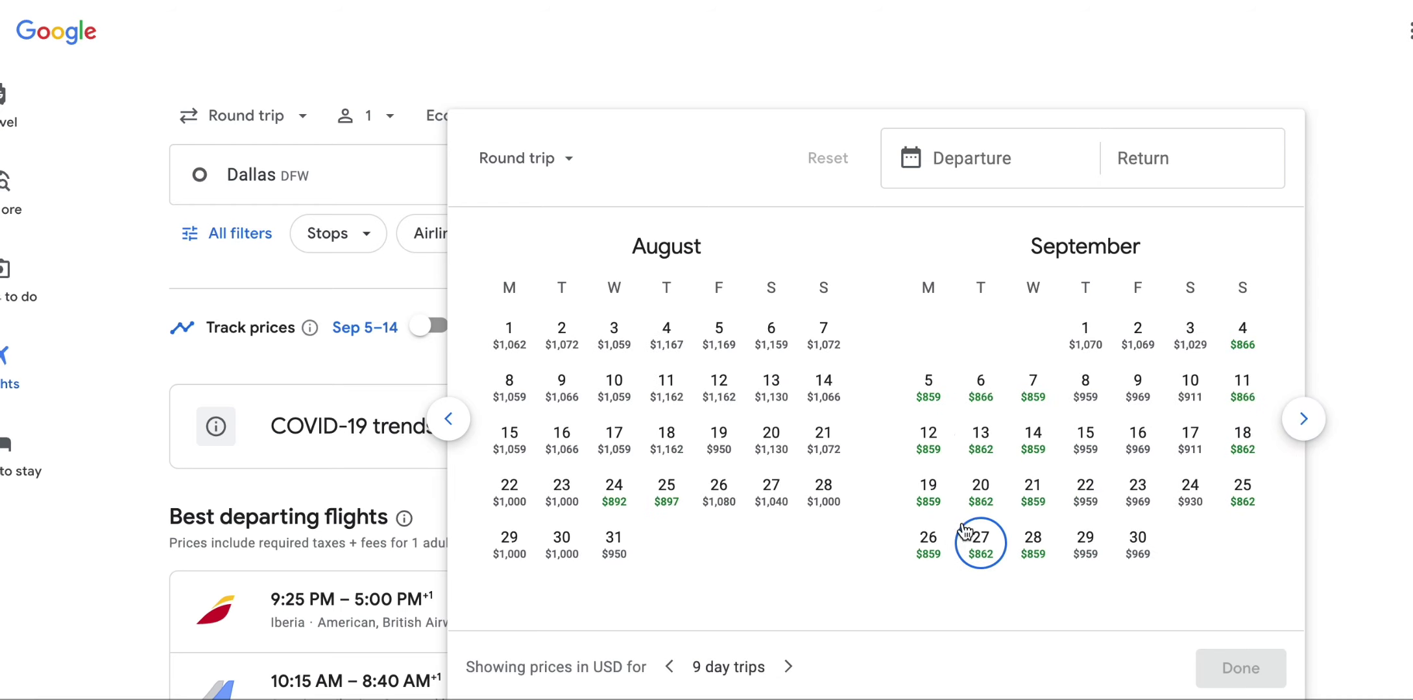
{"action": "left_click", "coordinate": [1345, 384]}
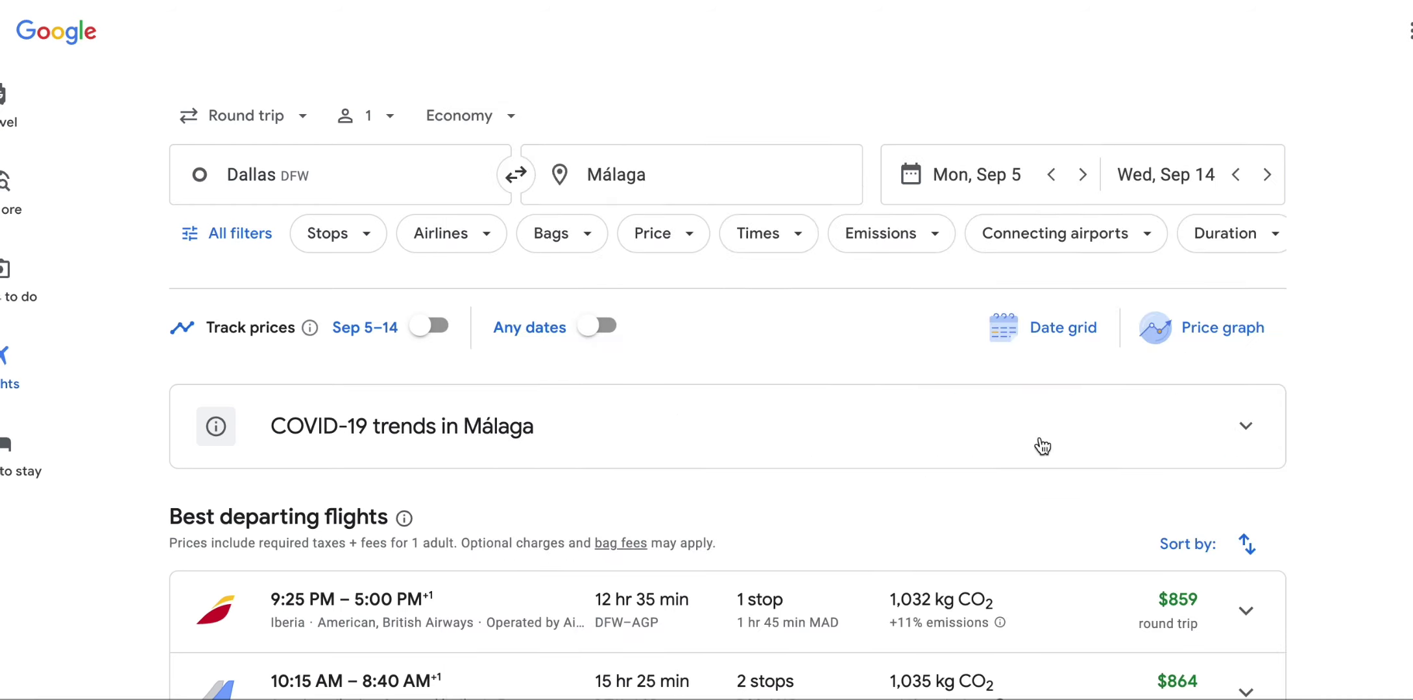
Recheck the Málaga results list down to the other departing flights and return to the search details.
{"action": "scroll", "coordinate": [886, 535], "scroll_direction": "down", "scroll_amount": 7}
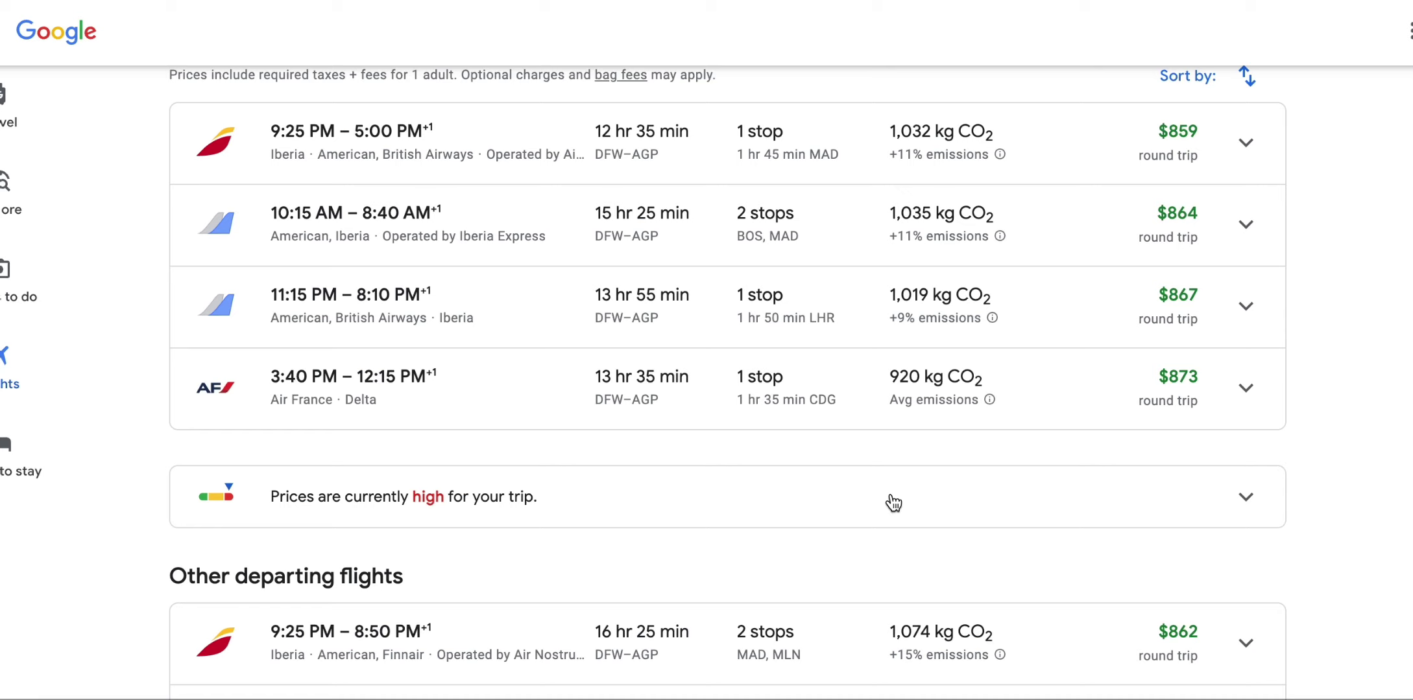
{"action": "scroll", "coordinate": [957, 469], "scroll_direction": "up", "scroll_amount": 7}
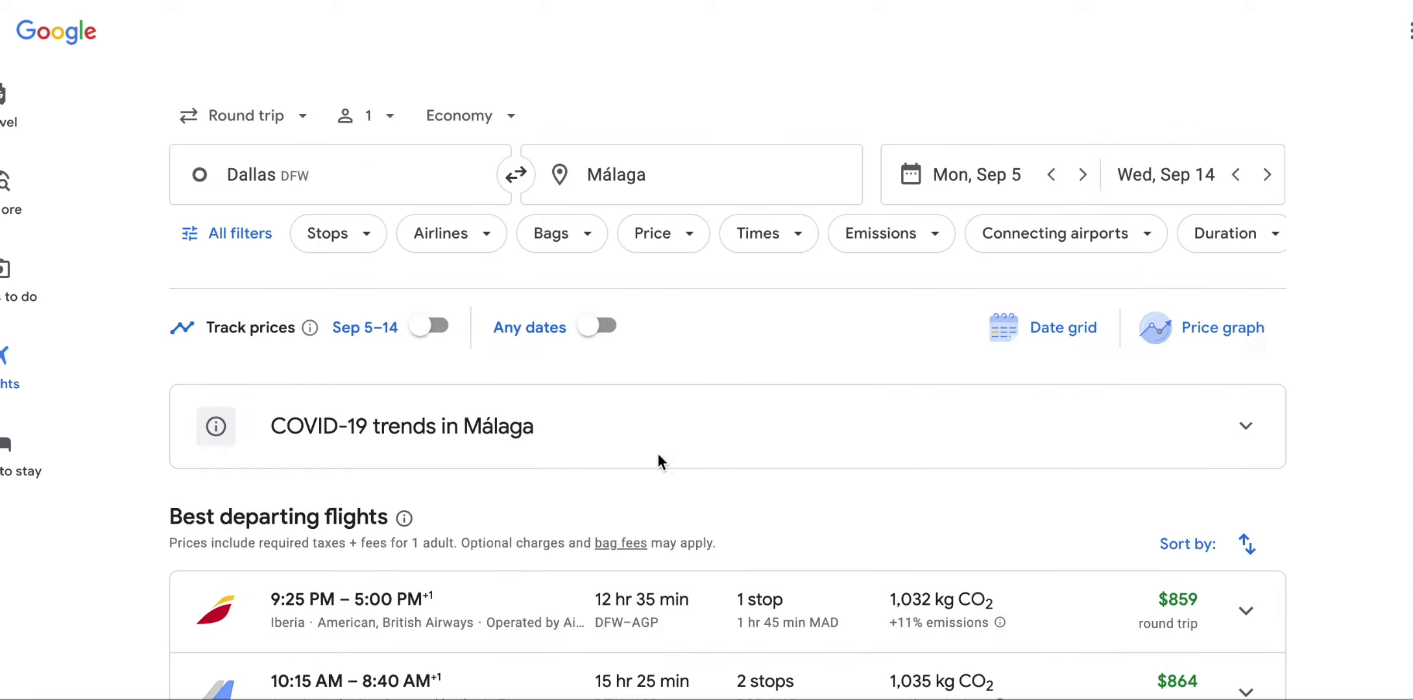